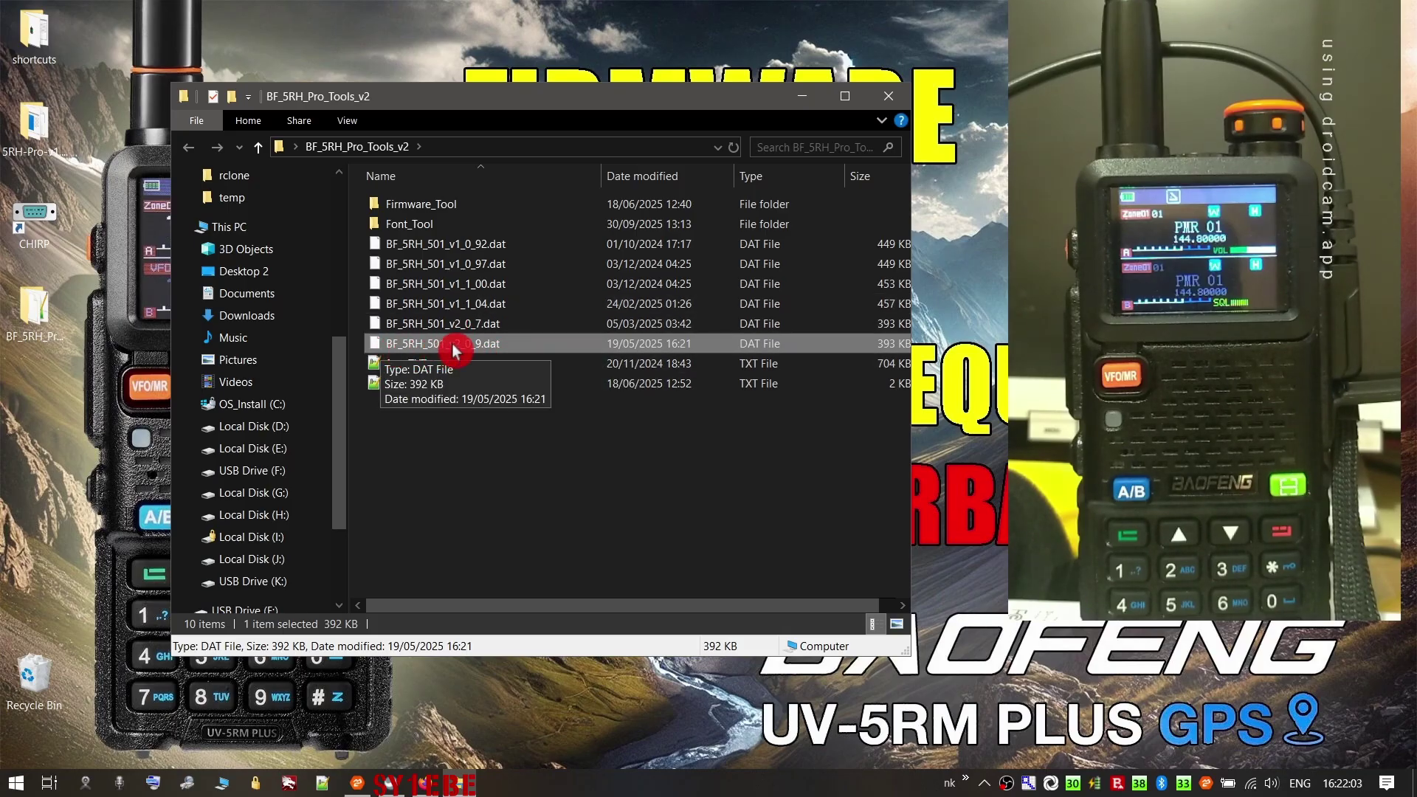
- Examine the available firmware .dat files in the BF_5RH_Pro_Tools_v2 folder, from v1_0_92 up to v2_0_9
click(479, 330)
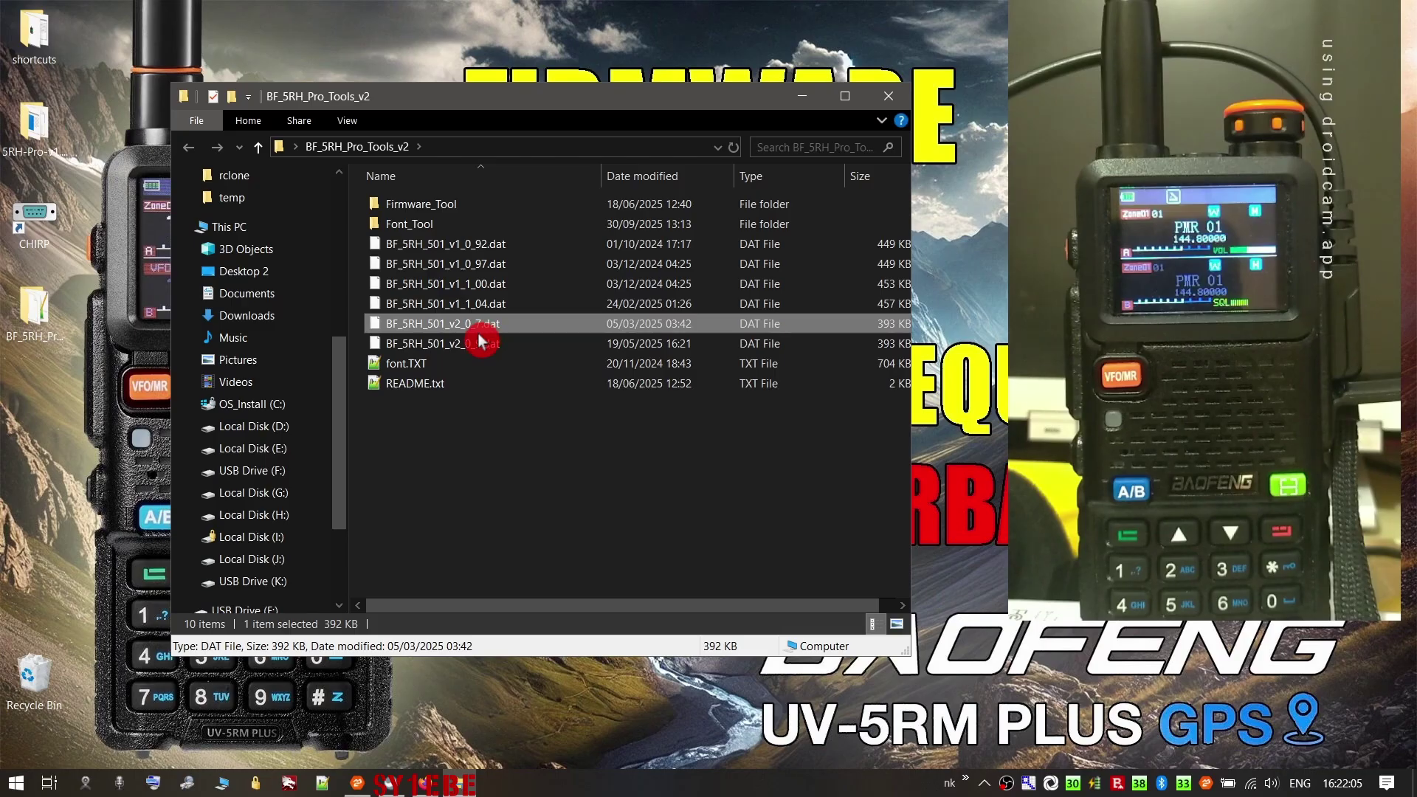
click(477, 338)
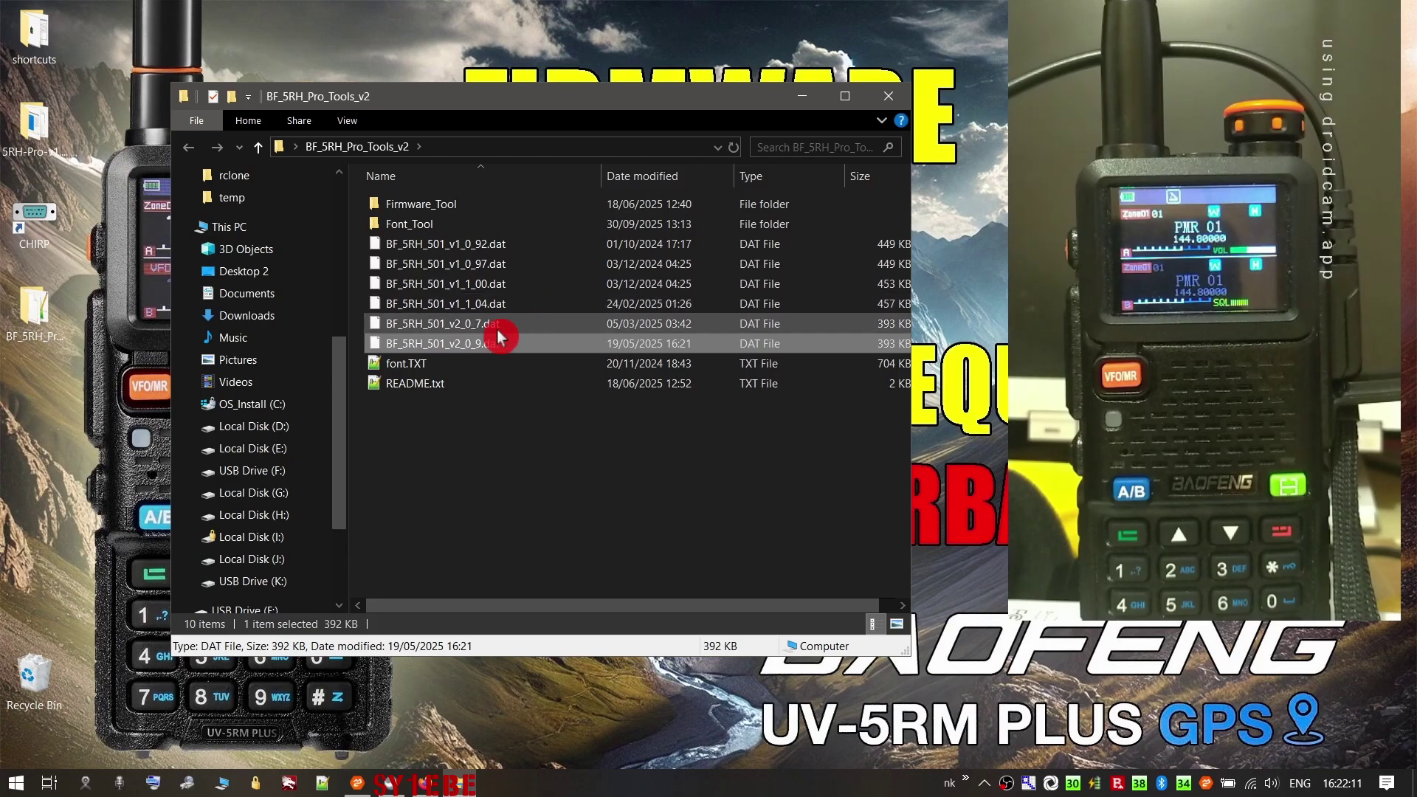
click(496, 324)
click(498, 304)
click(495, 285)
click(470, 304)
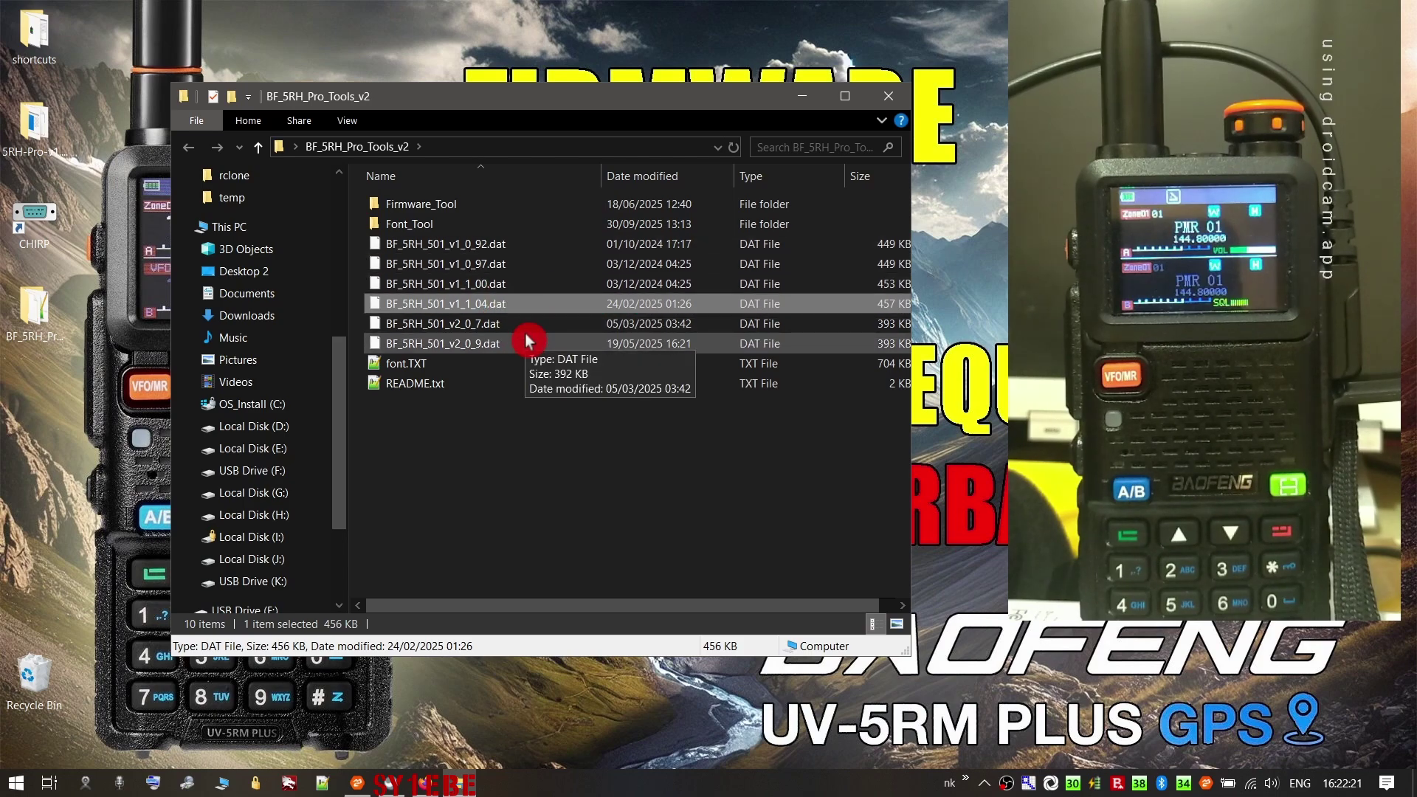
key(F2)
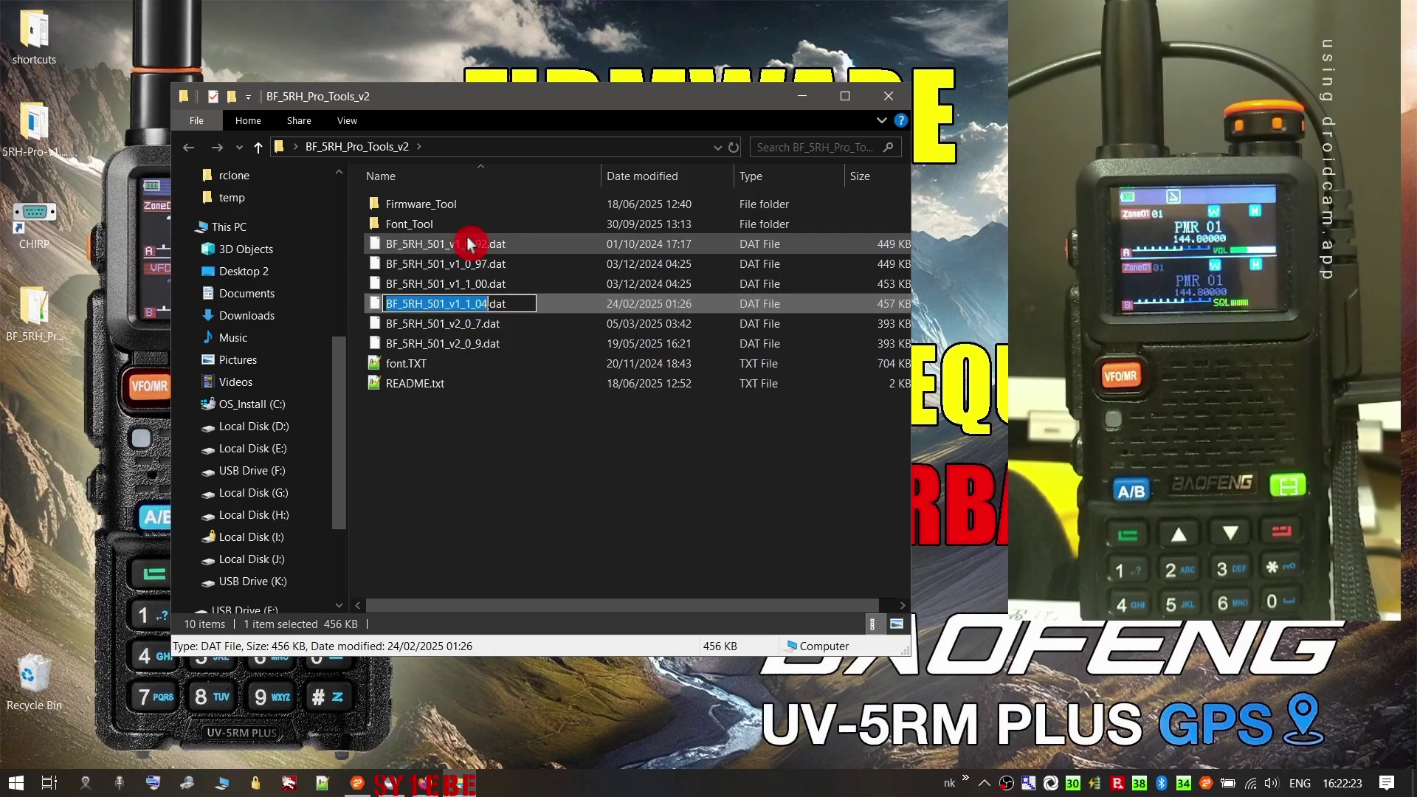
click(466, 242)
click(495, 344)
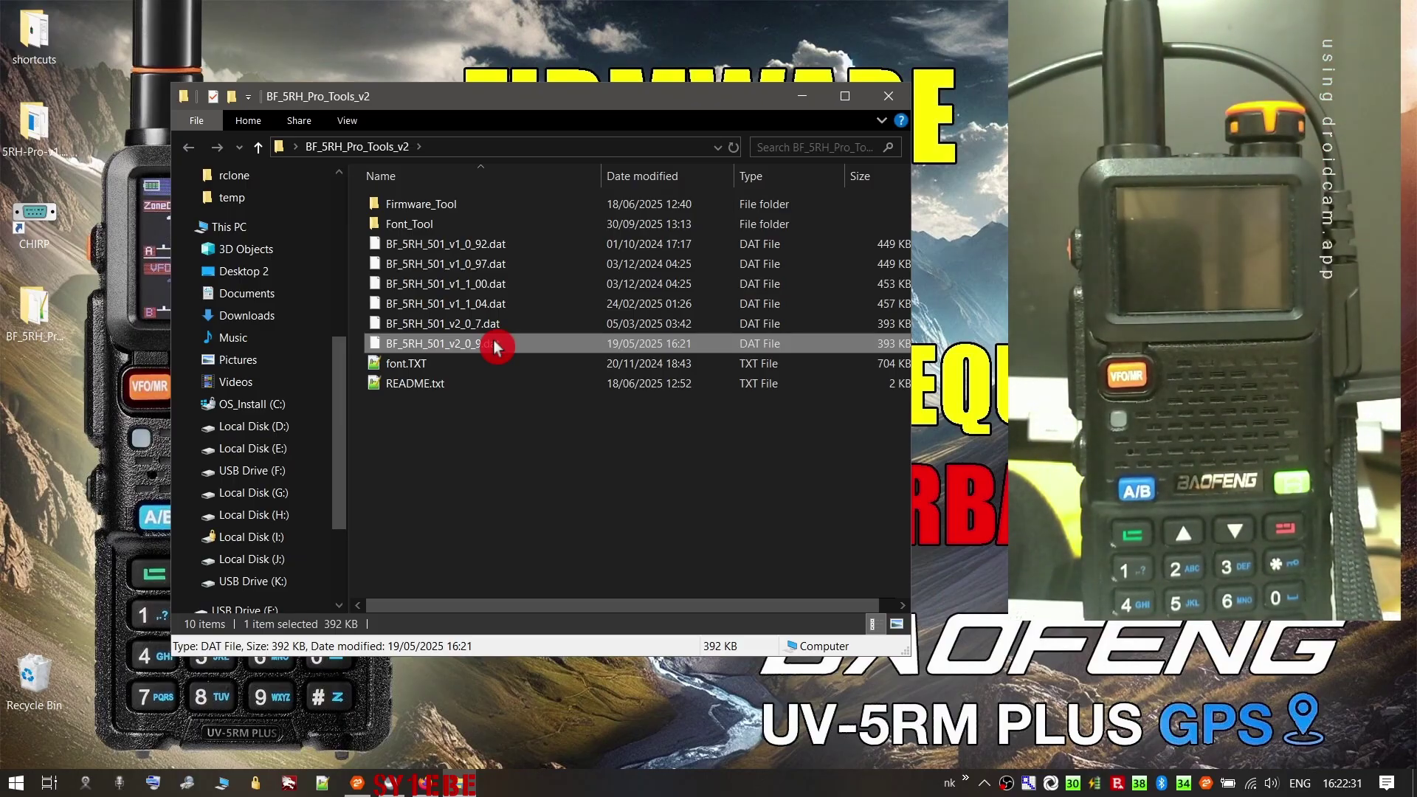
- Launch Firmware_Tool.exe from the Firmware_Tool folder and leave the Old Hardware (38400) option disabled
double_click(447, 200)
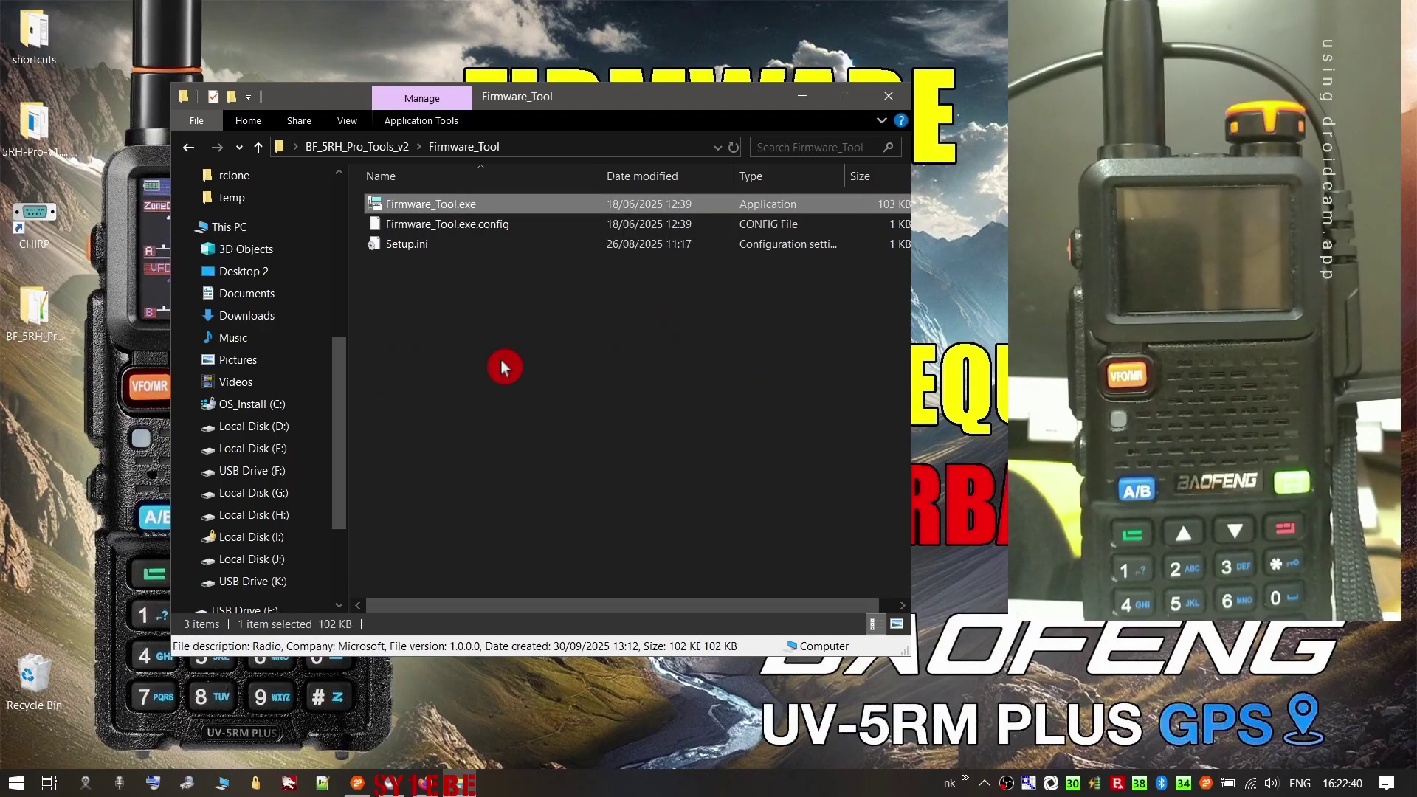
key(Return)
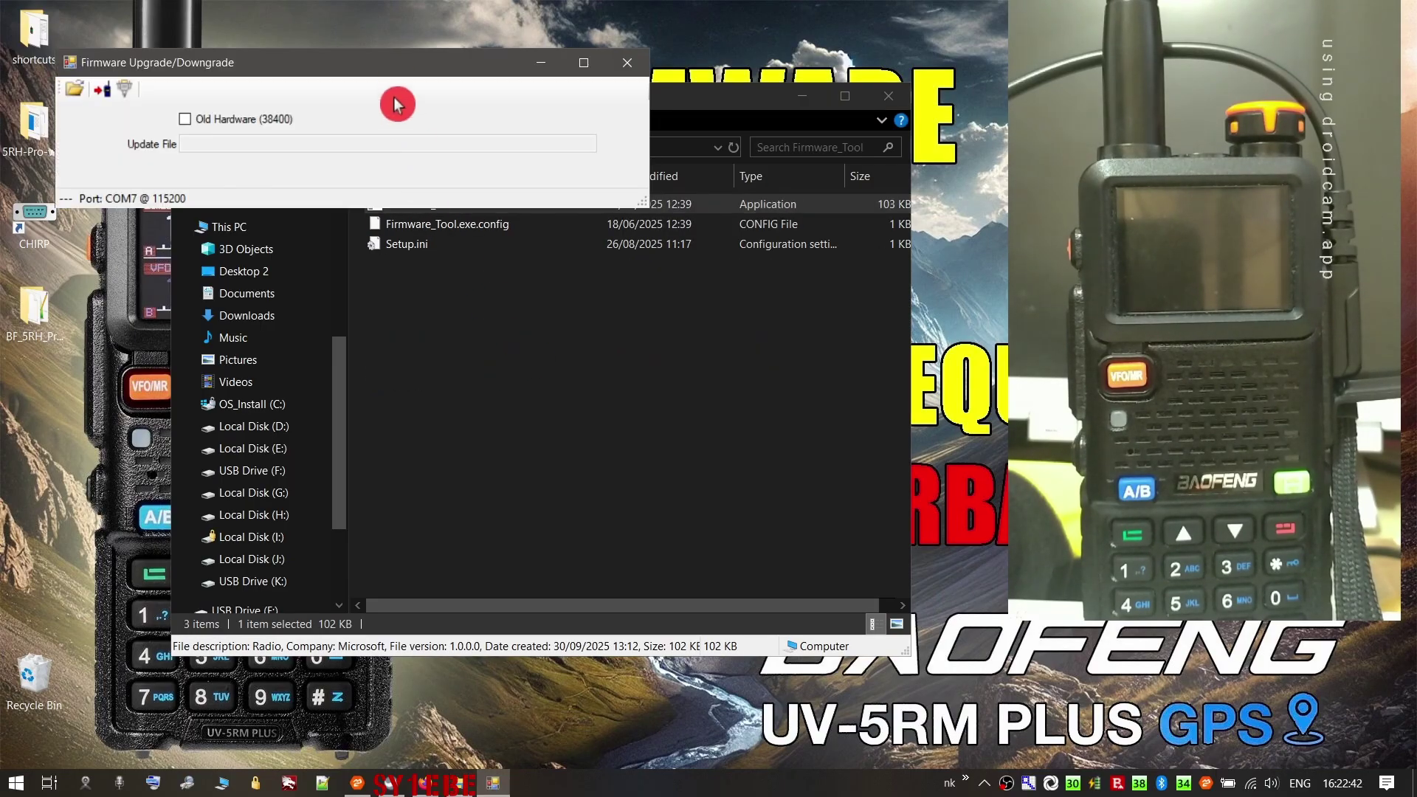
drag(389, 60, 746, 307)
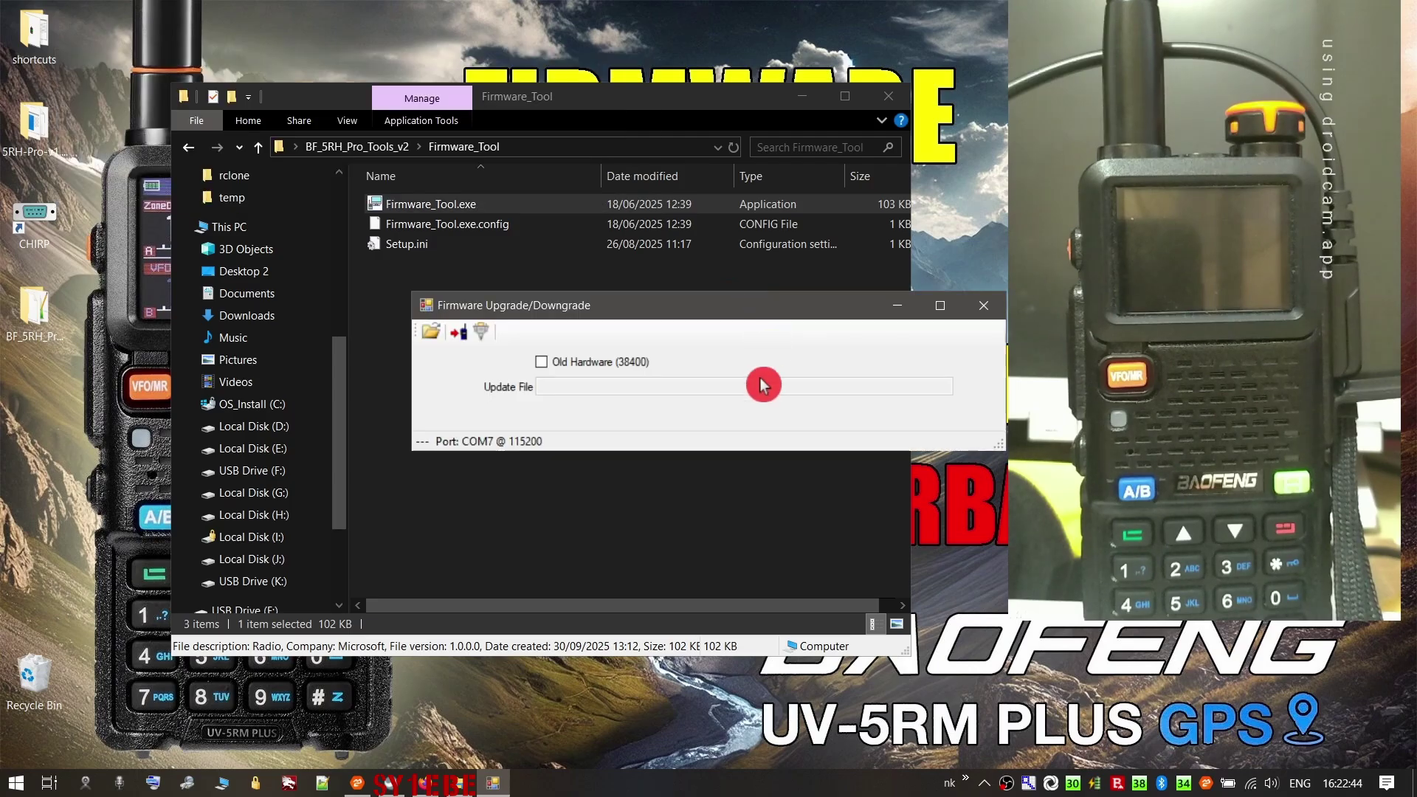
click(618, 363)
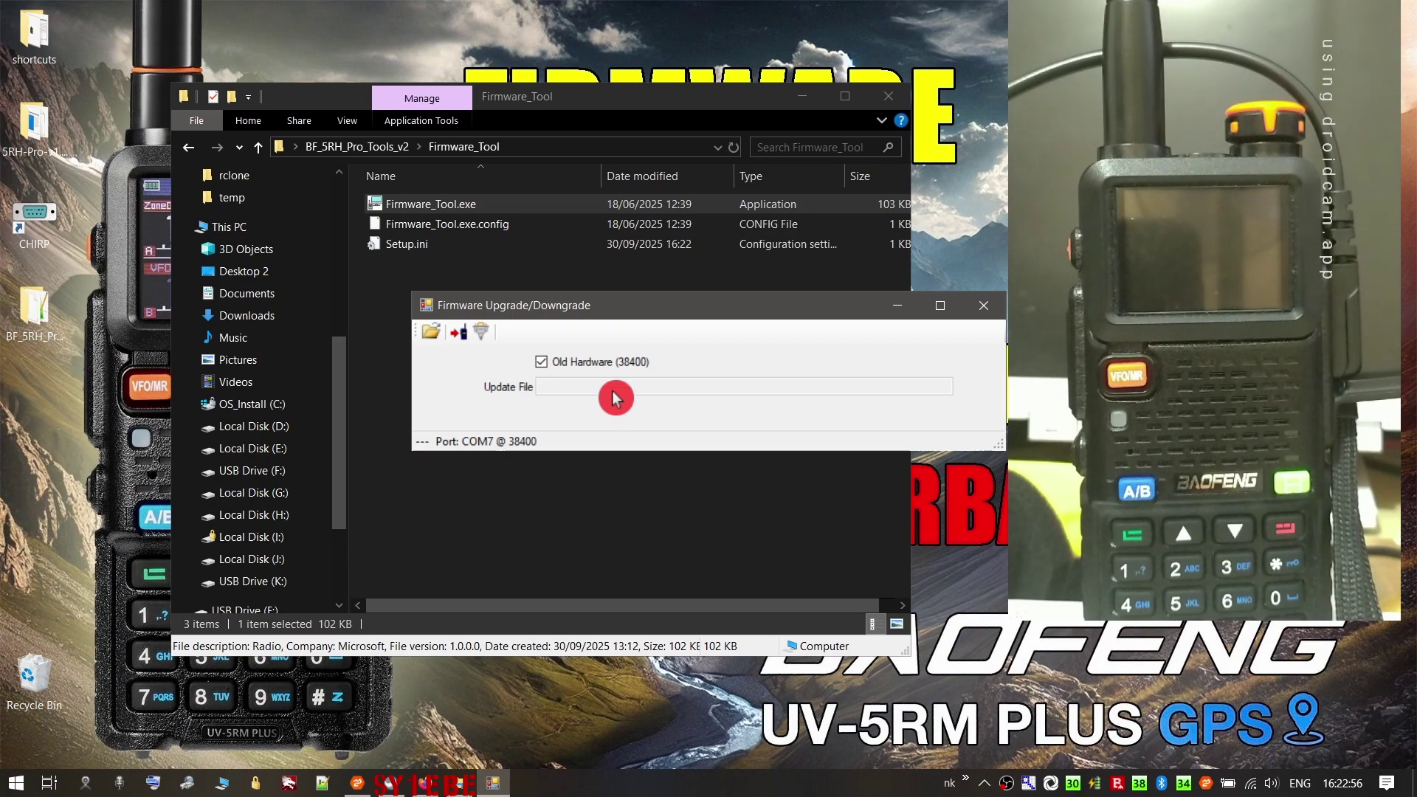
click(604, 369)
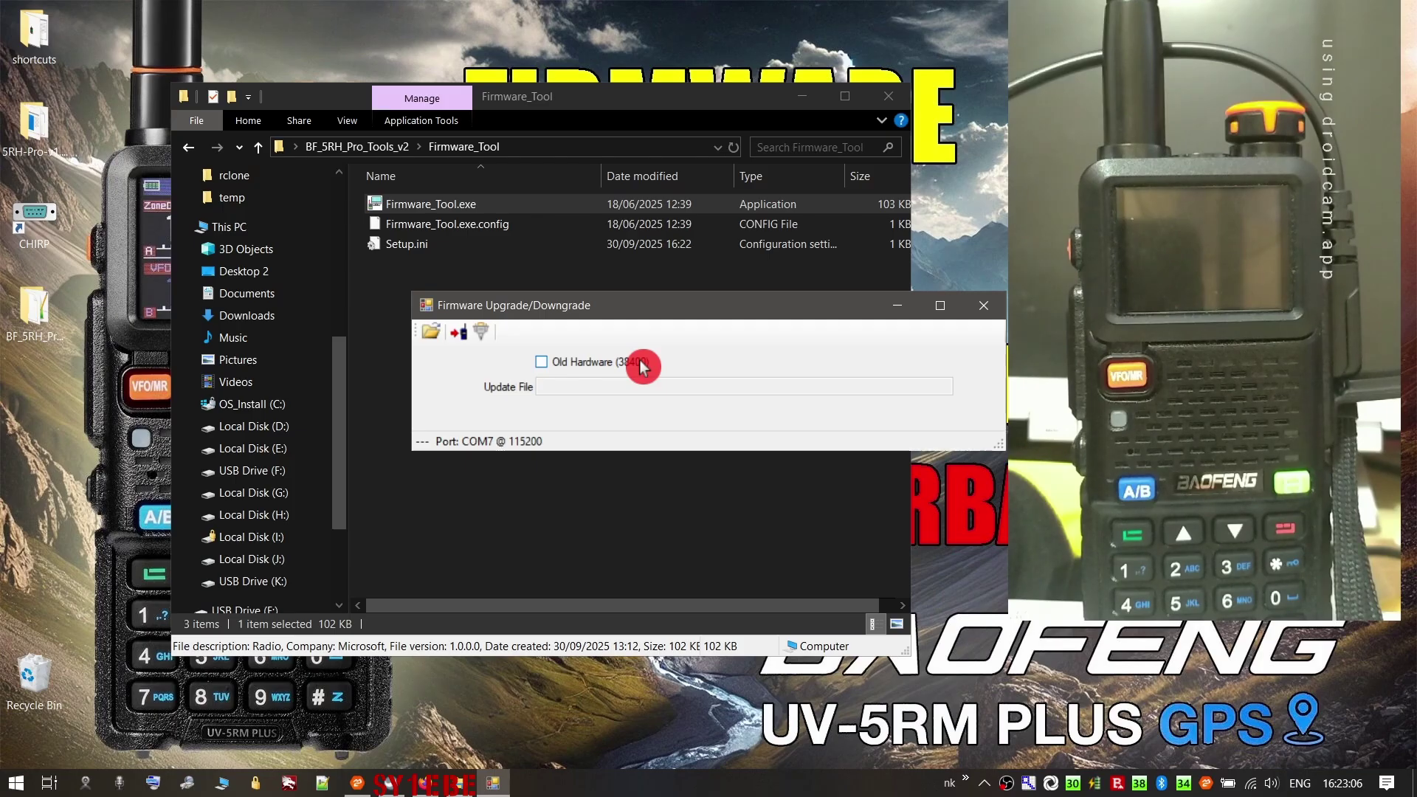
- Set the firmware tool's communication port to COM7
click(486, 340)
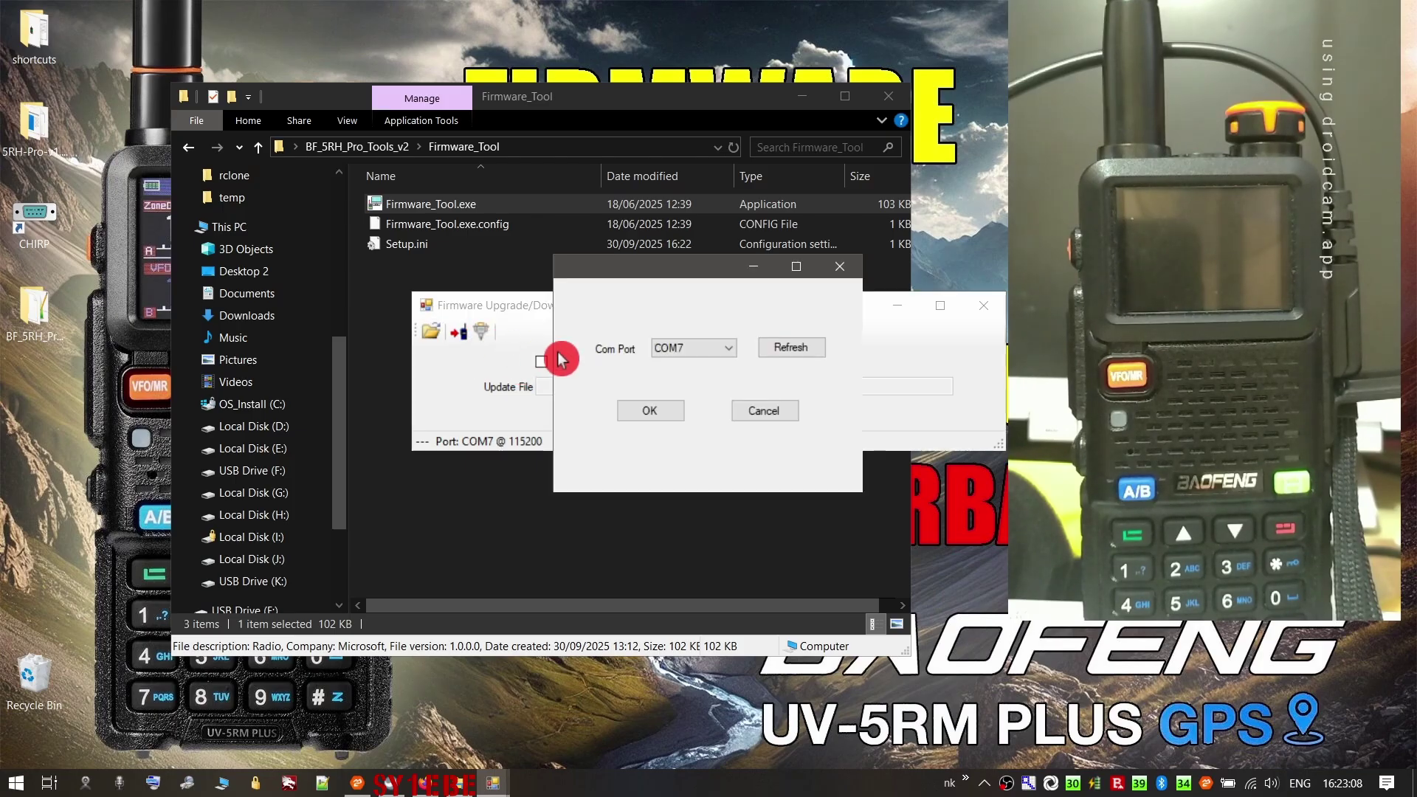
click(686, 356)
click(706, 354)
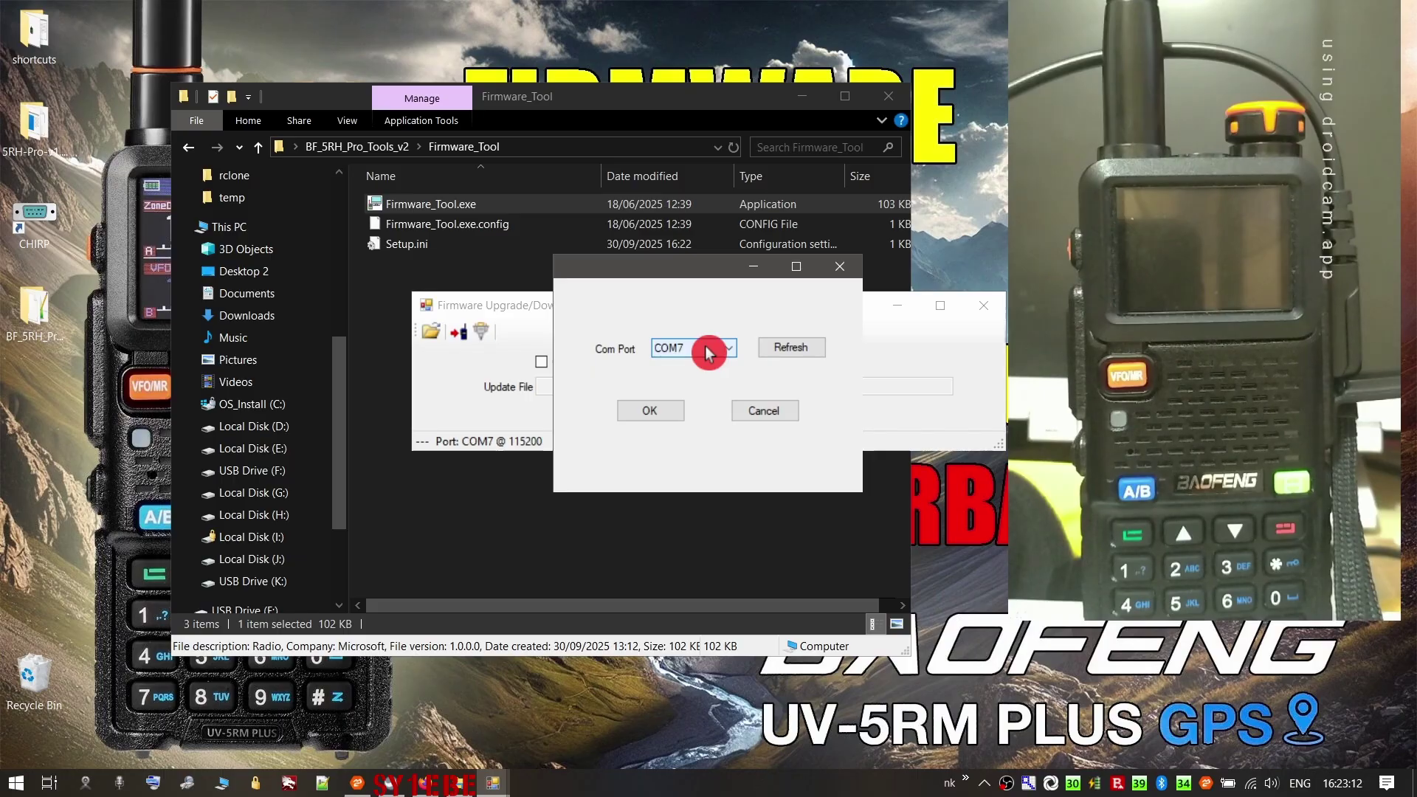
click(707, 354)
click(624, 369)
click(651, 411)
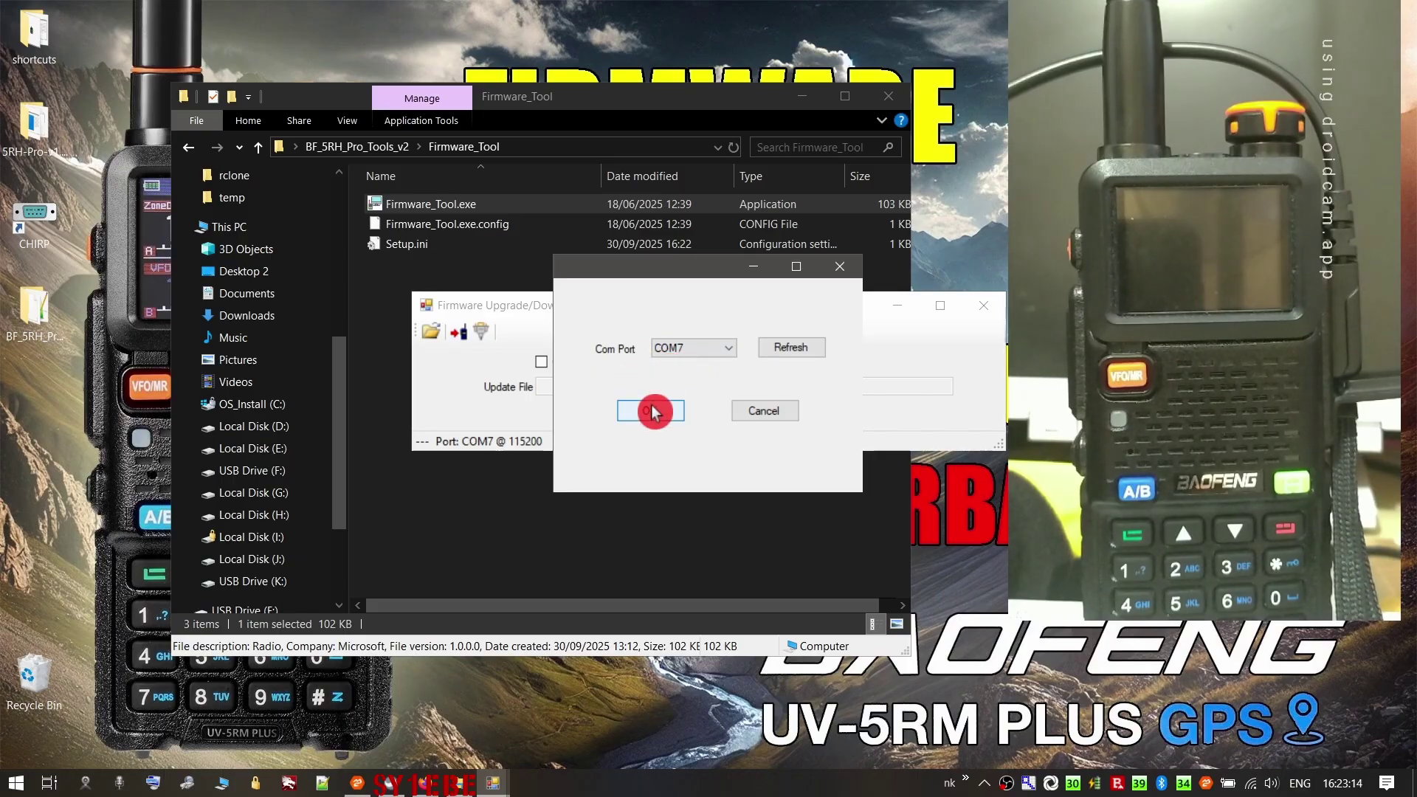
- Load BF_5RH_501_v2_0_9.dat from the BF_5RH_Pro_Tools_v2 folder as the update file
click(434, 337)
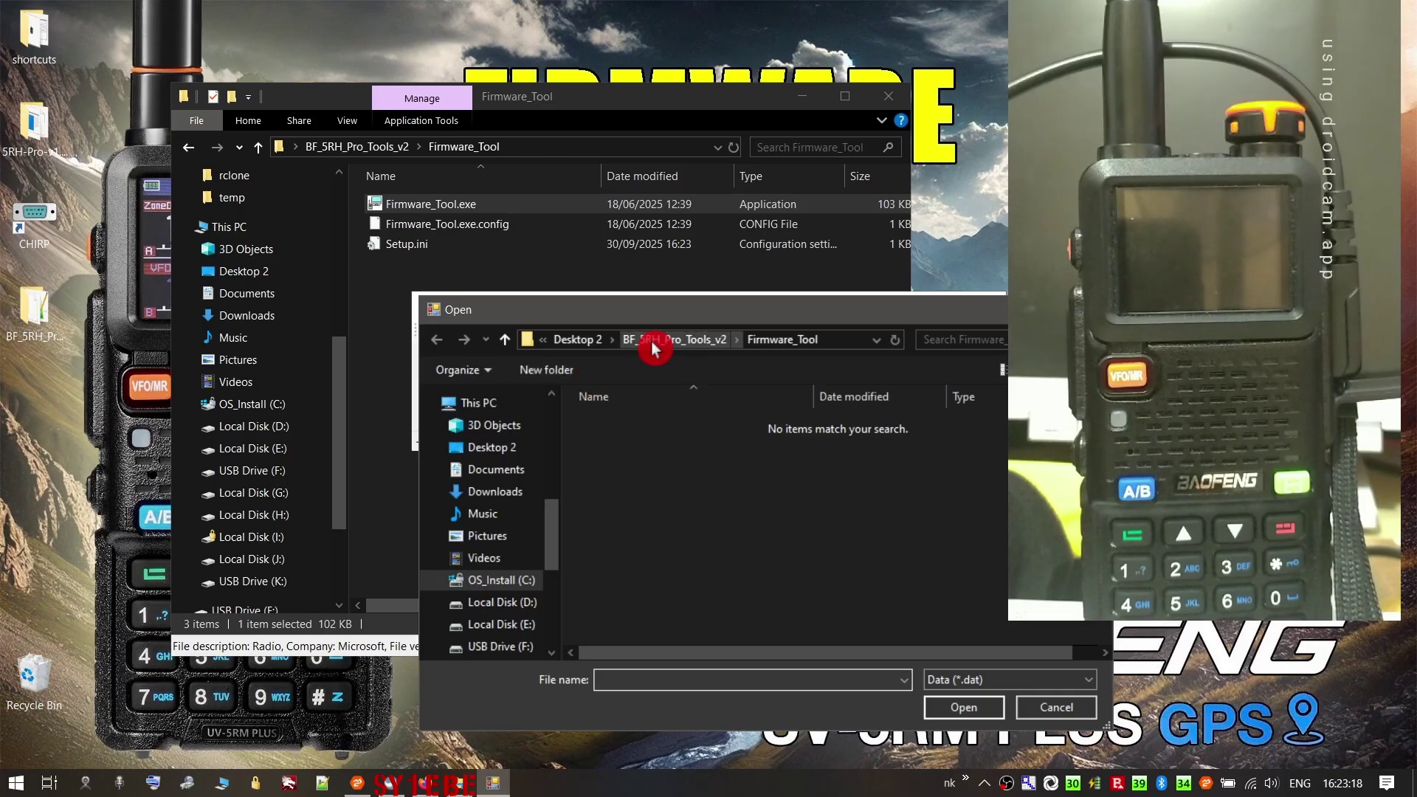
click(651, 341)
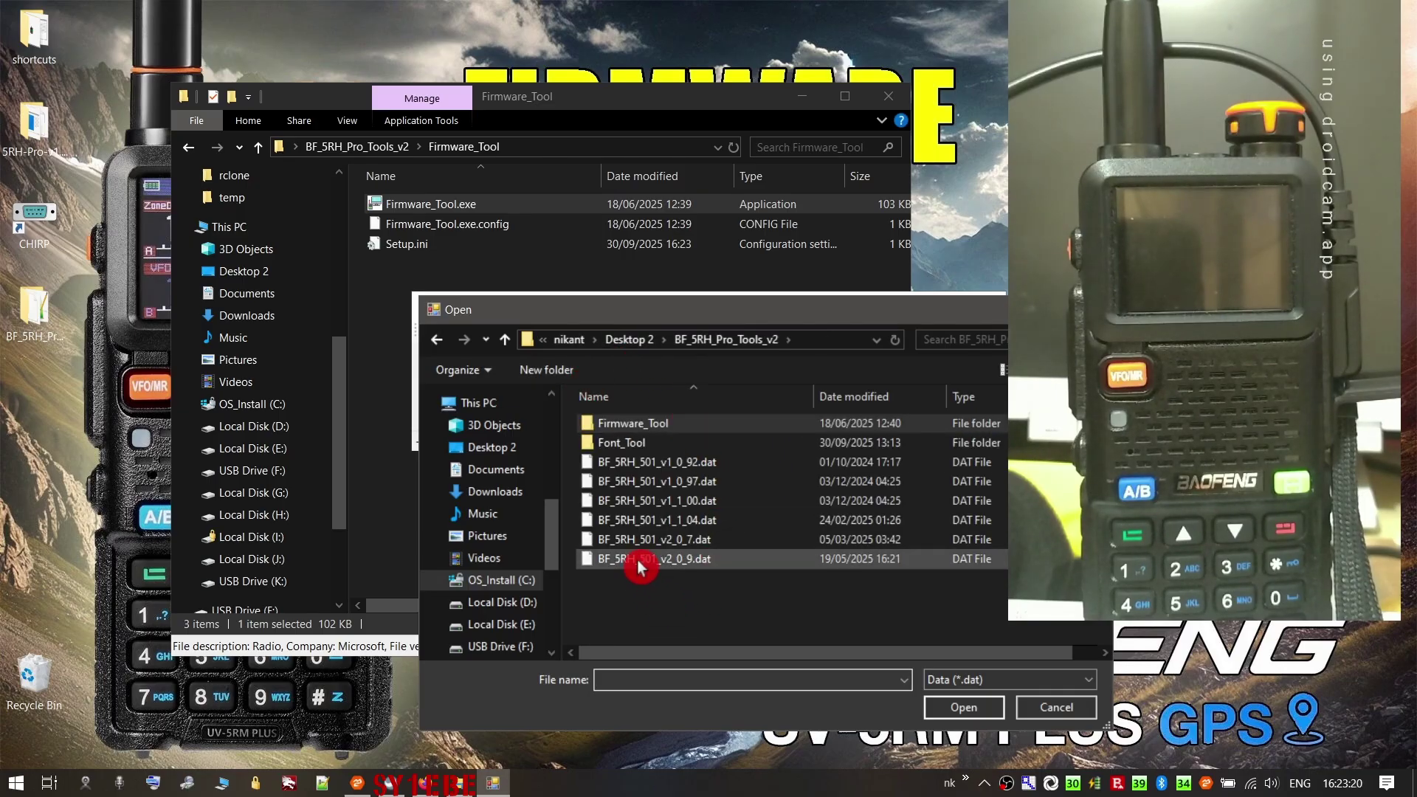
double_click(679, 564)
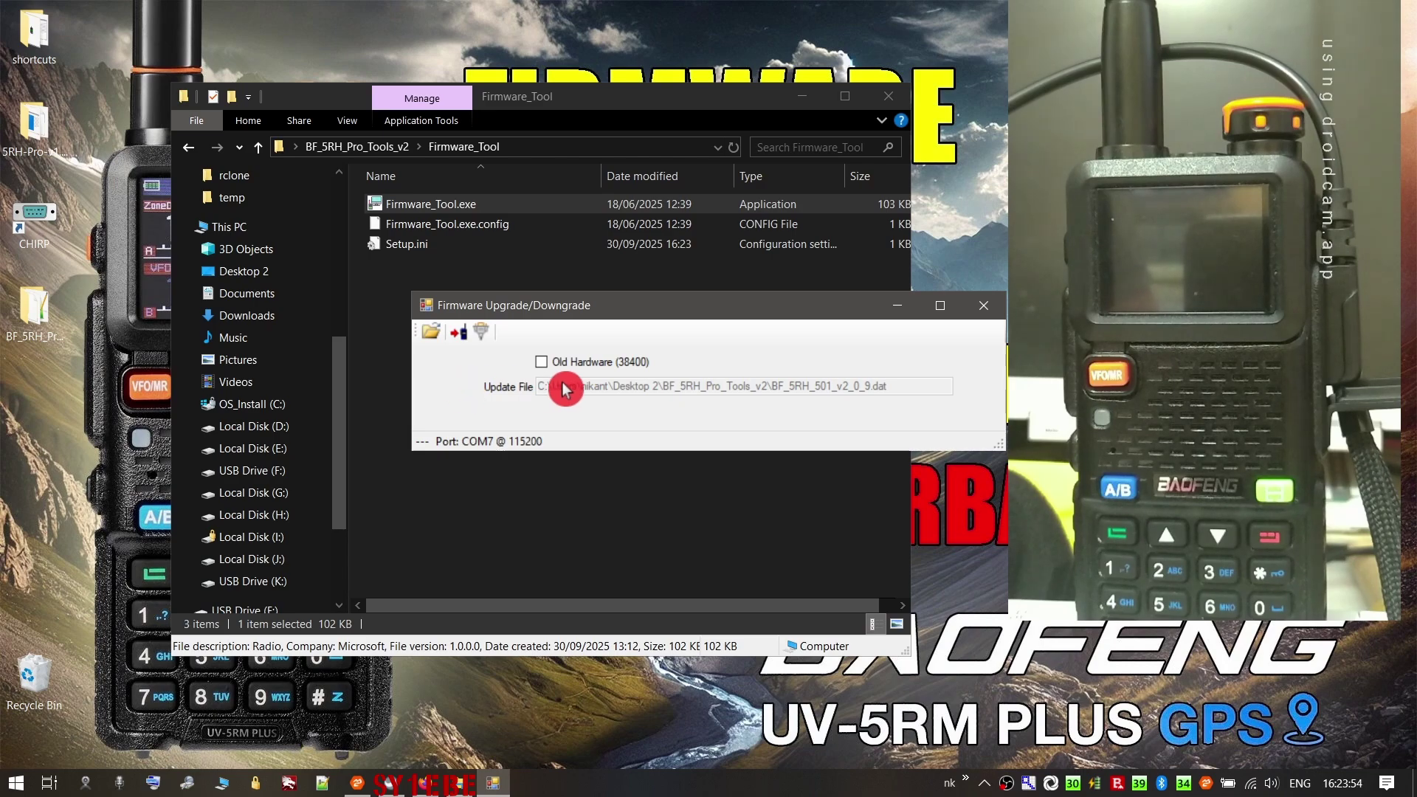
- Write the loaded firmware to the radio and close the firmware tool once the write finishes
click(461, 337)
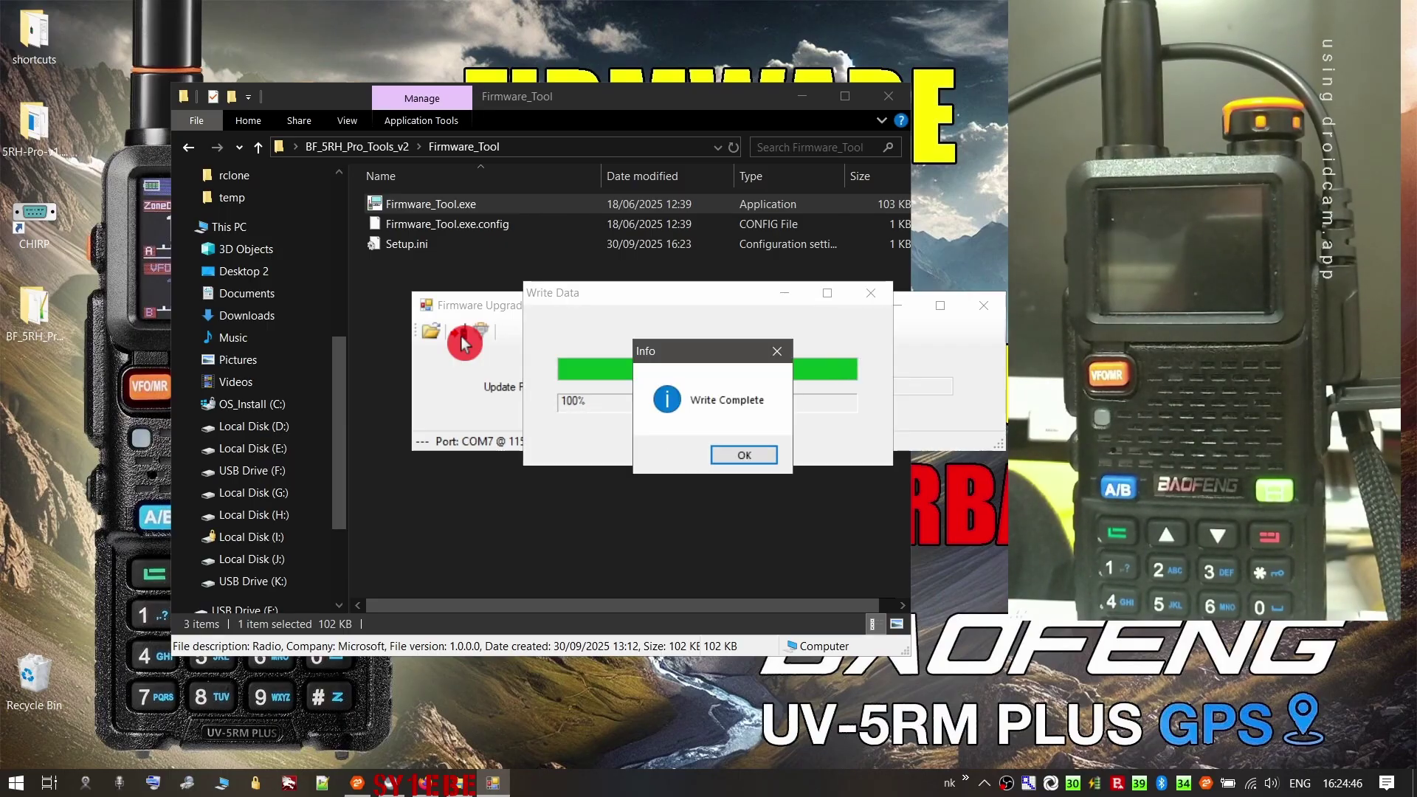
click(741, 453)
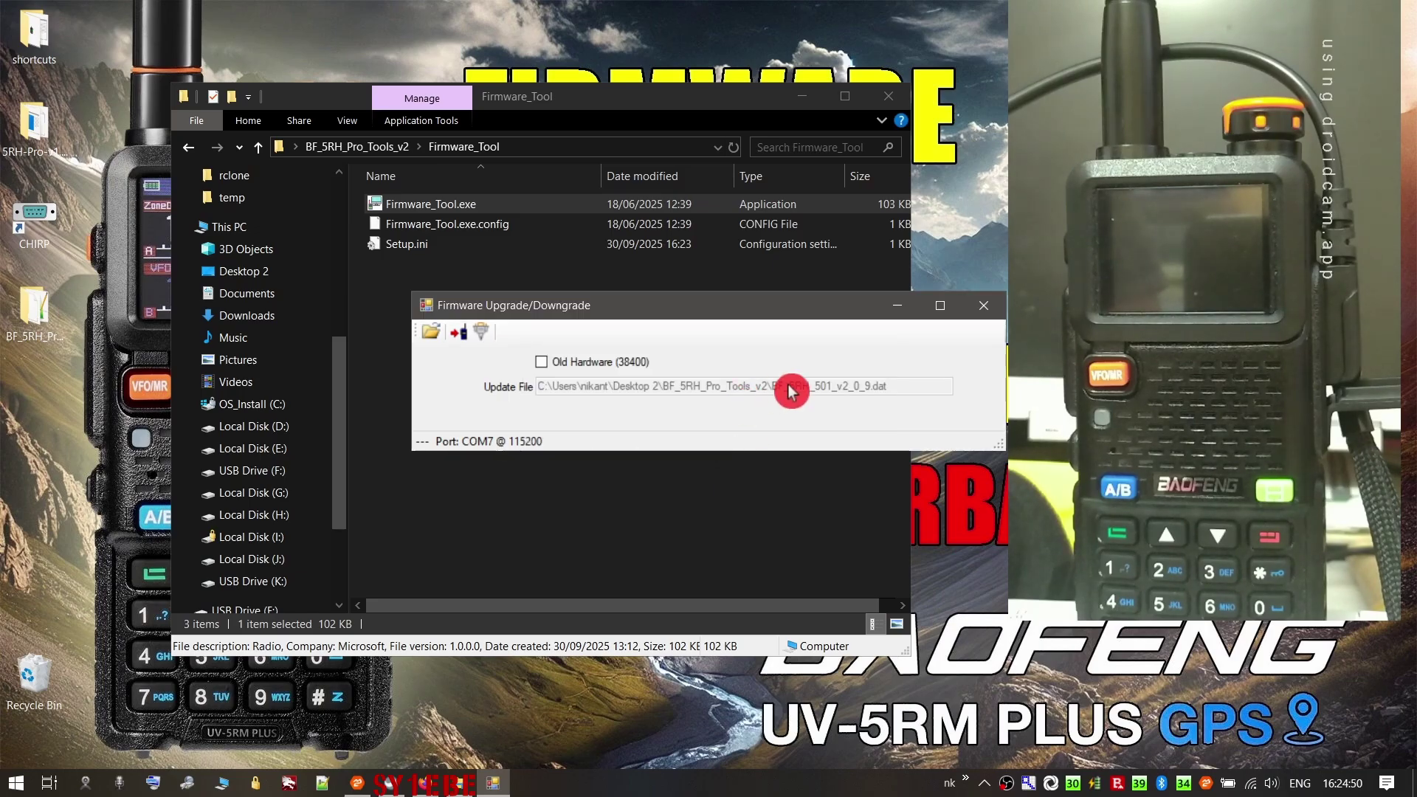
click(990, 303)
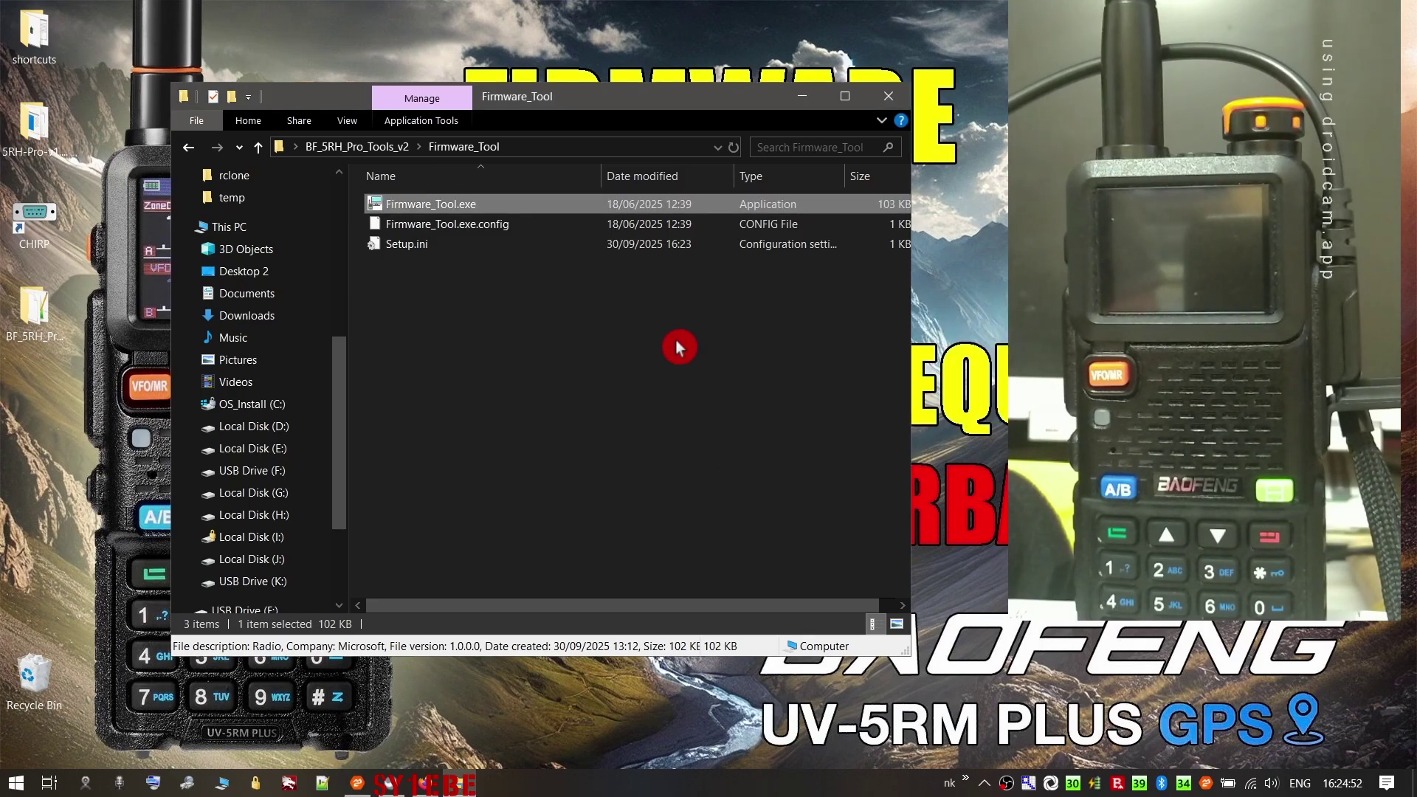
- Launch Font.exe from the Font_Tool folder inside BF_5RH_Pro_Tools_v2
click(334, 148)
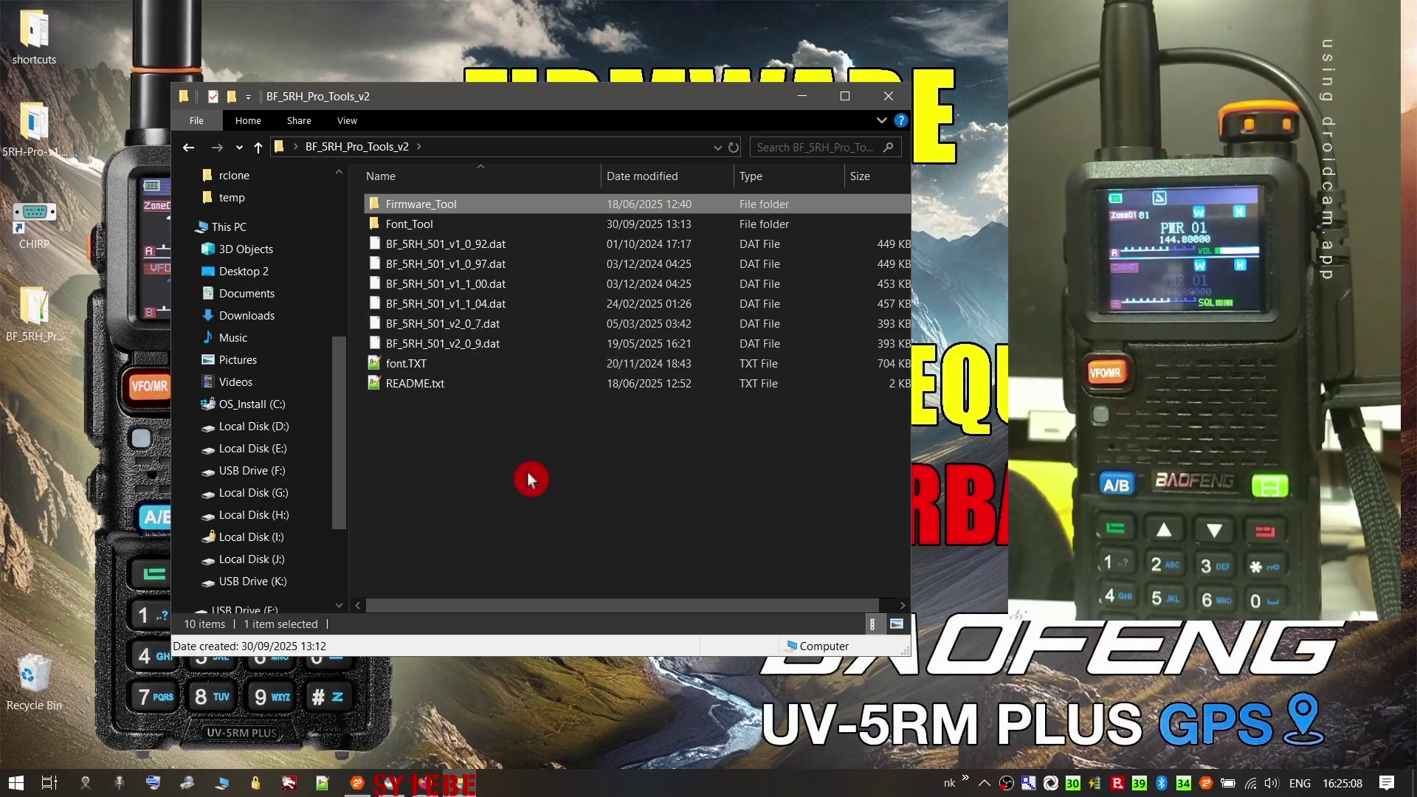
click(468, 224)
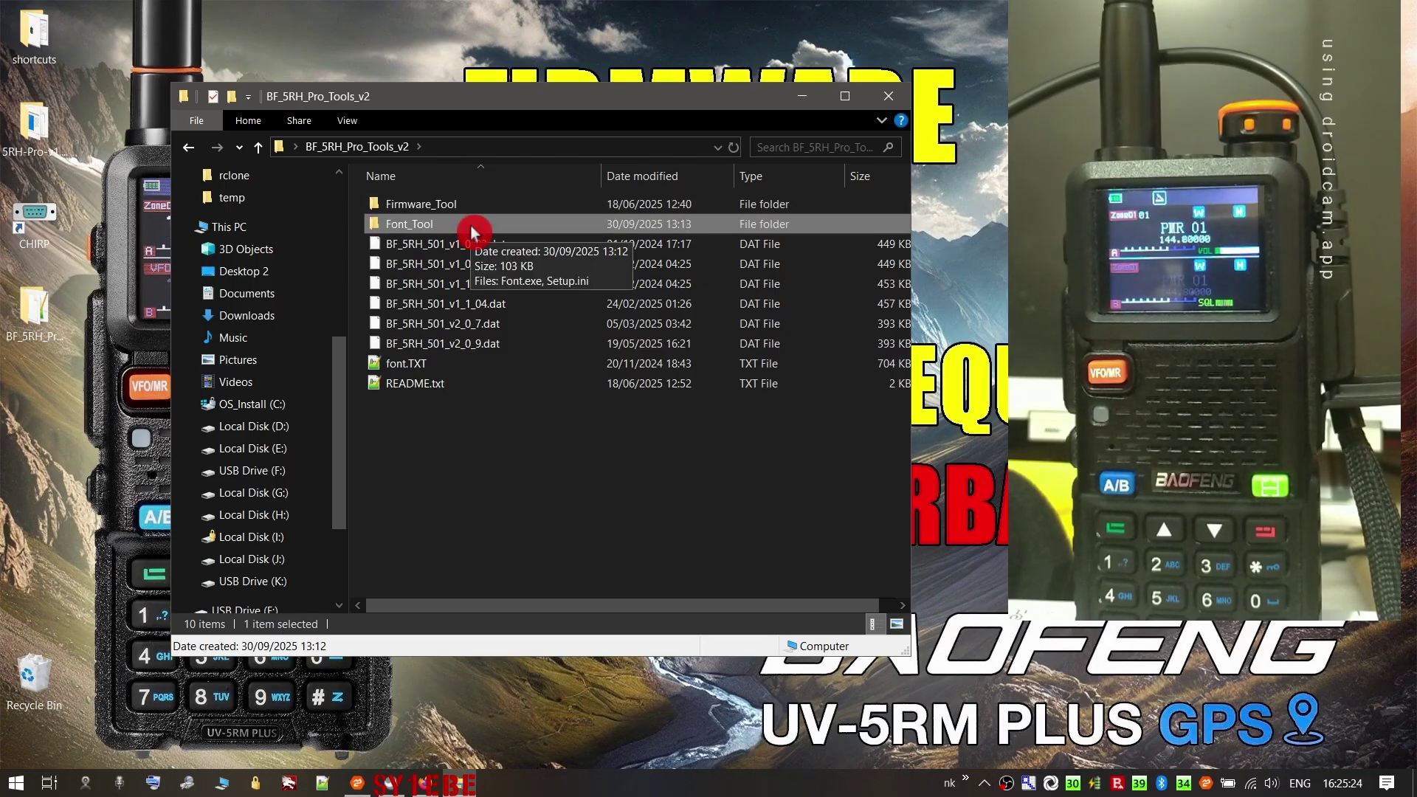
double_click(471, 224)
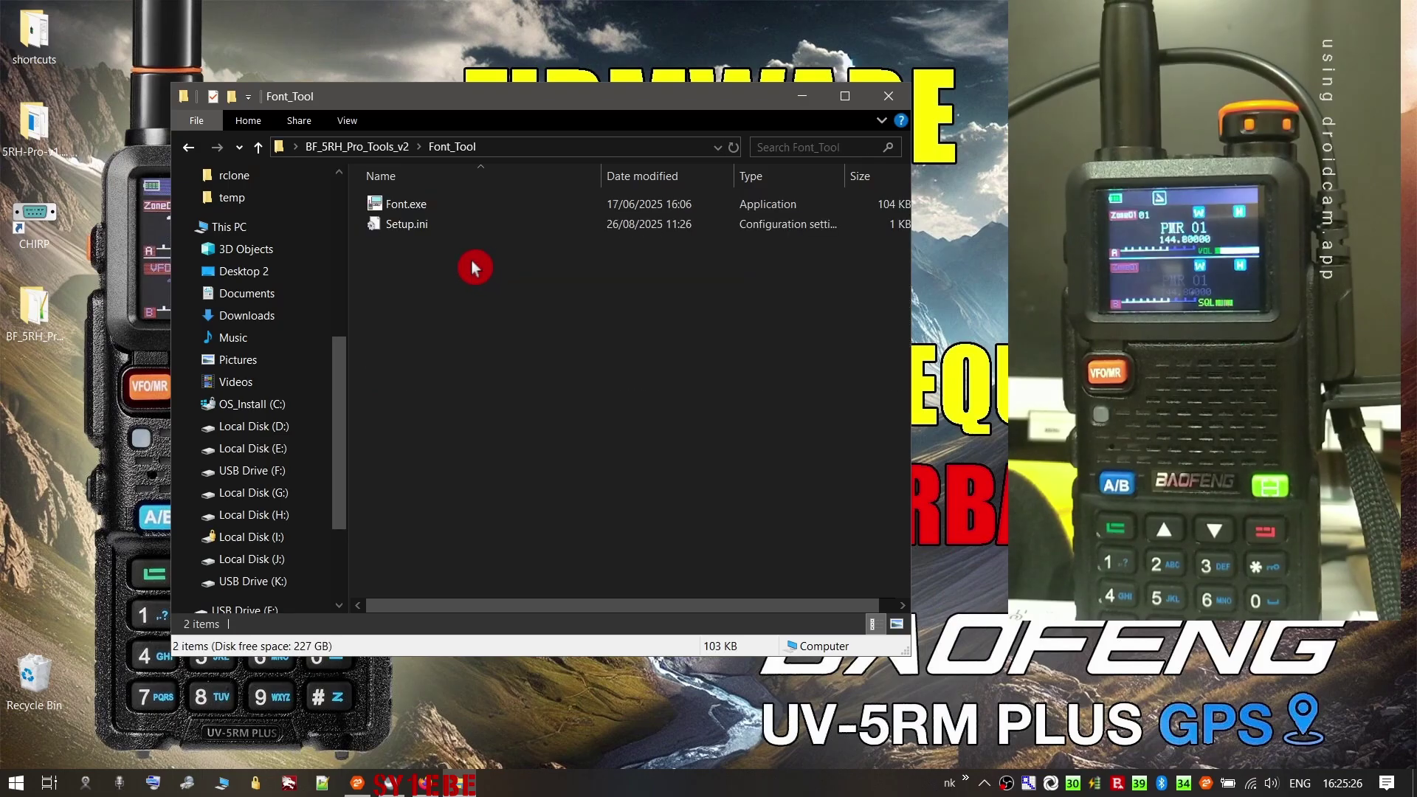
double_click(427, 207)
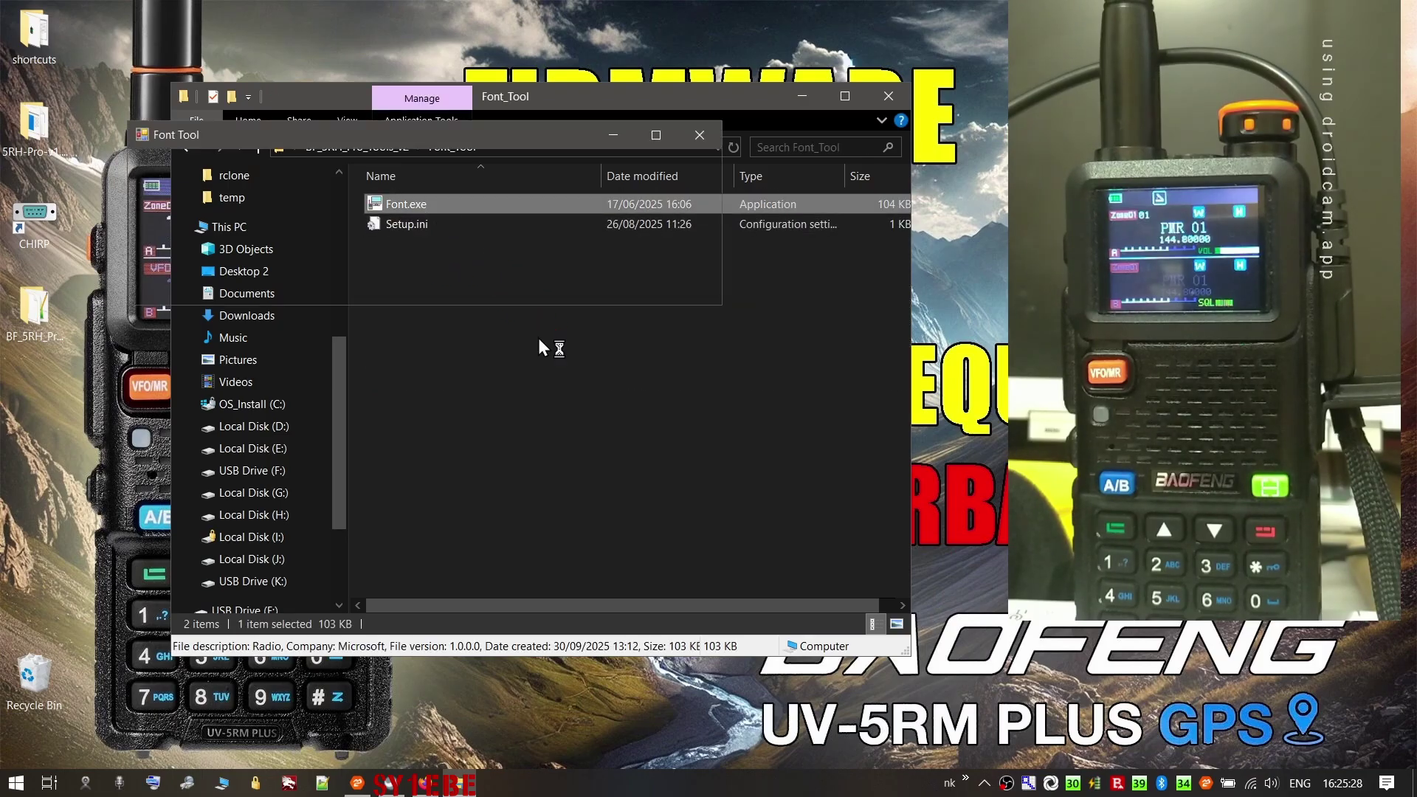
drag(429, 150, 718, 297)
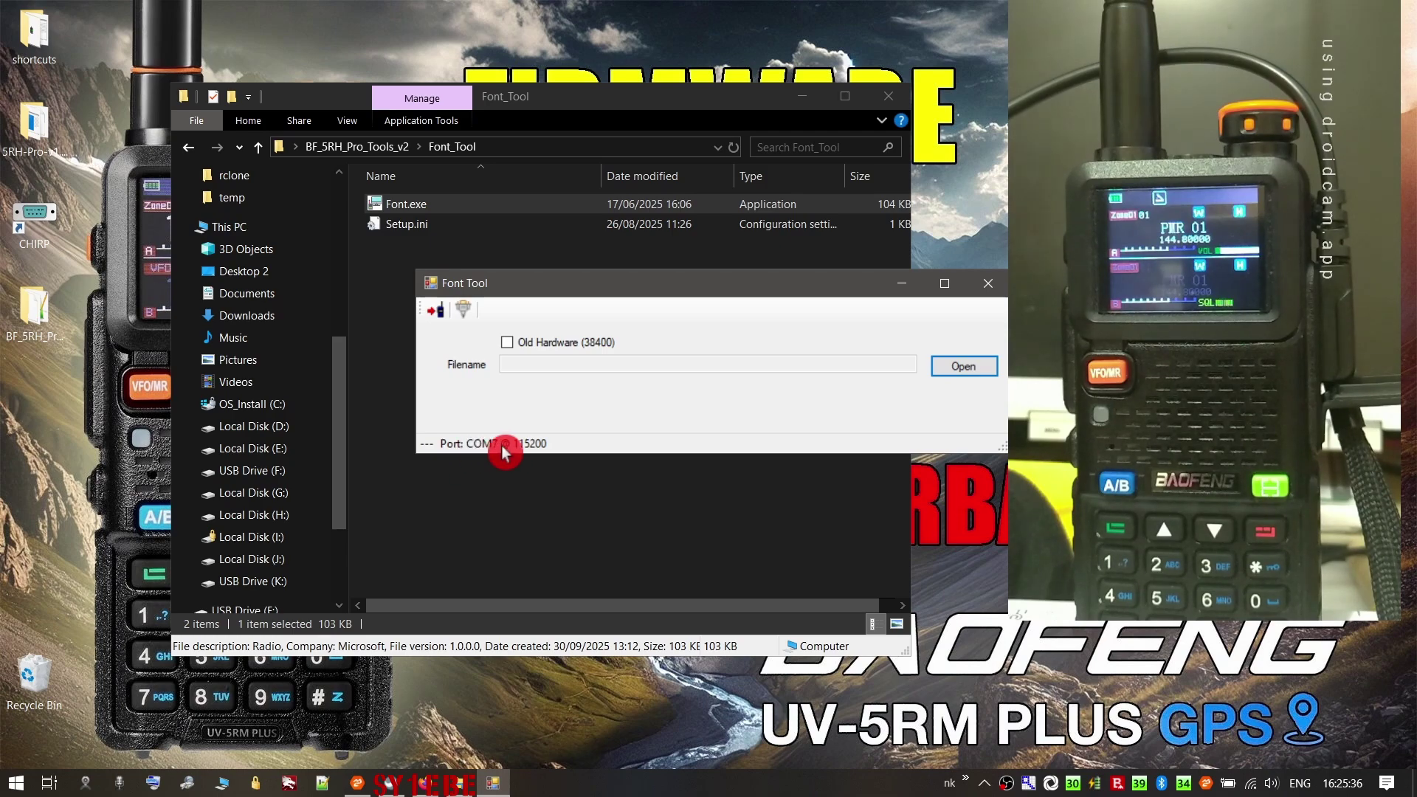
- Load font.TXT from the BF_5RH_Pro_Tools_v2 folder into the Font Tool
click(968, 368)
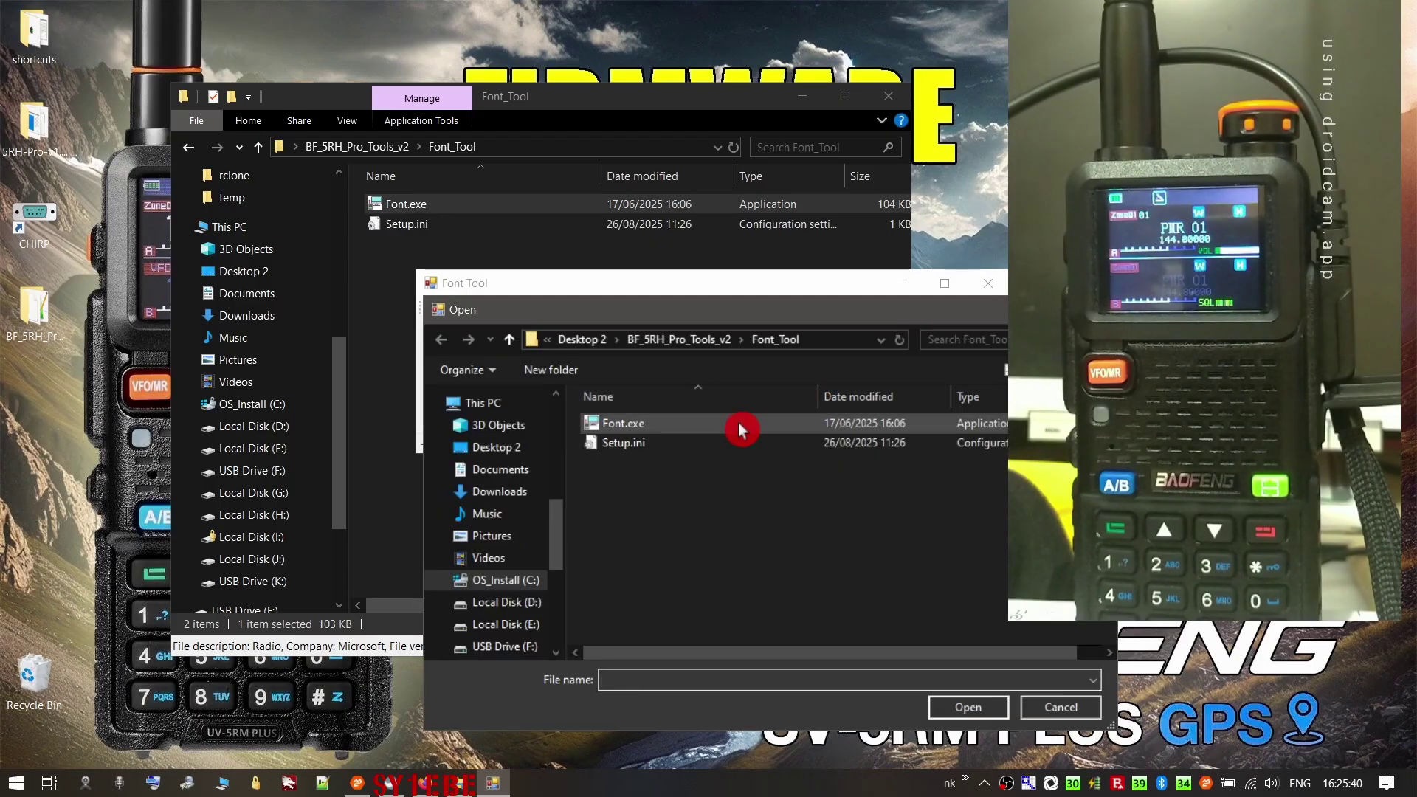
click(694, 340)
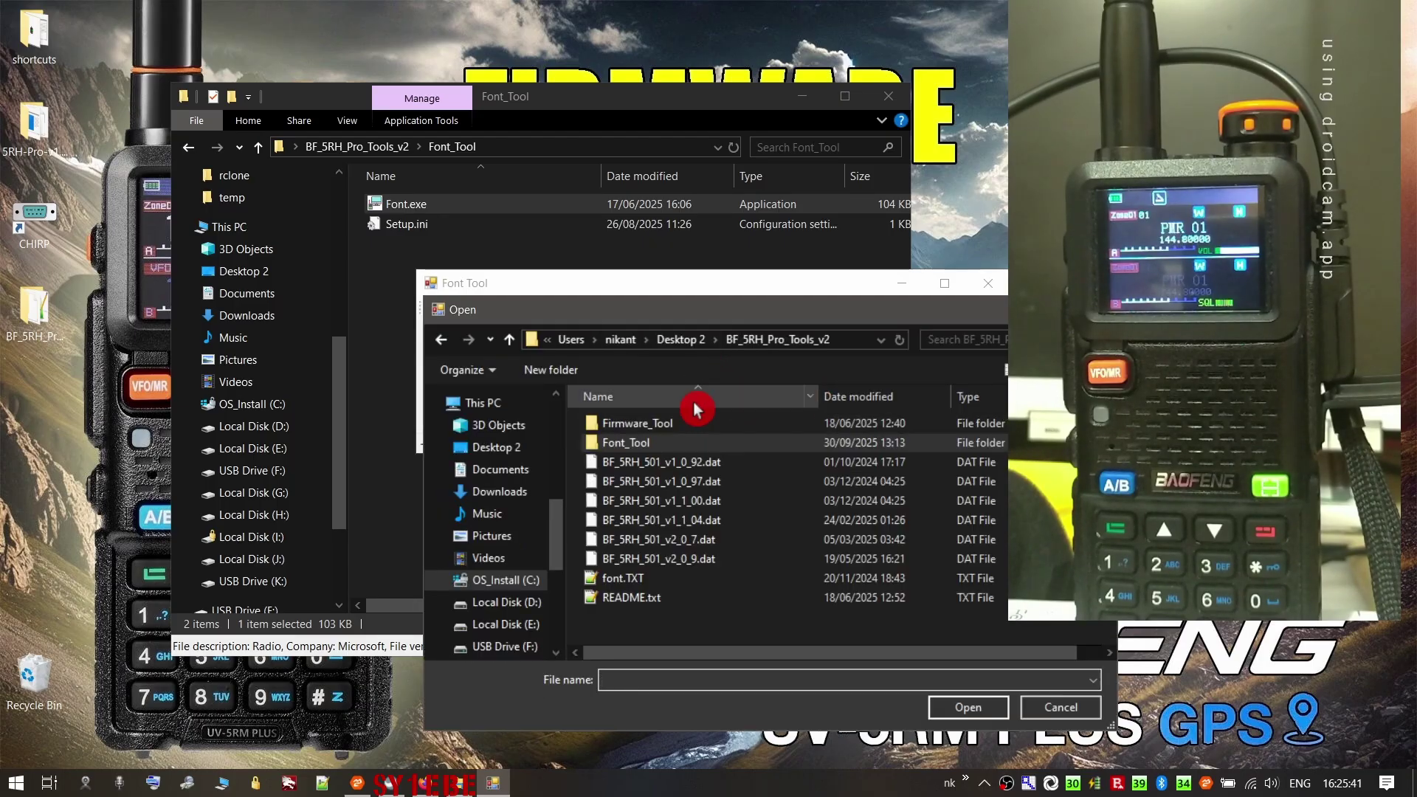
double_click(667, 581)
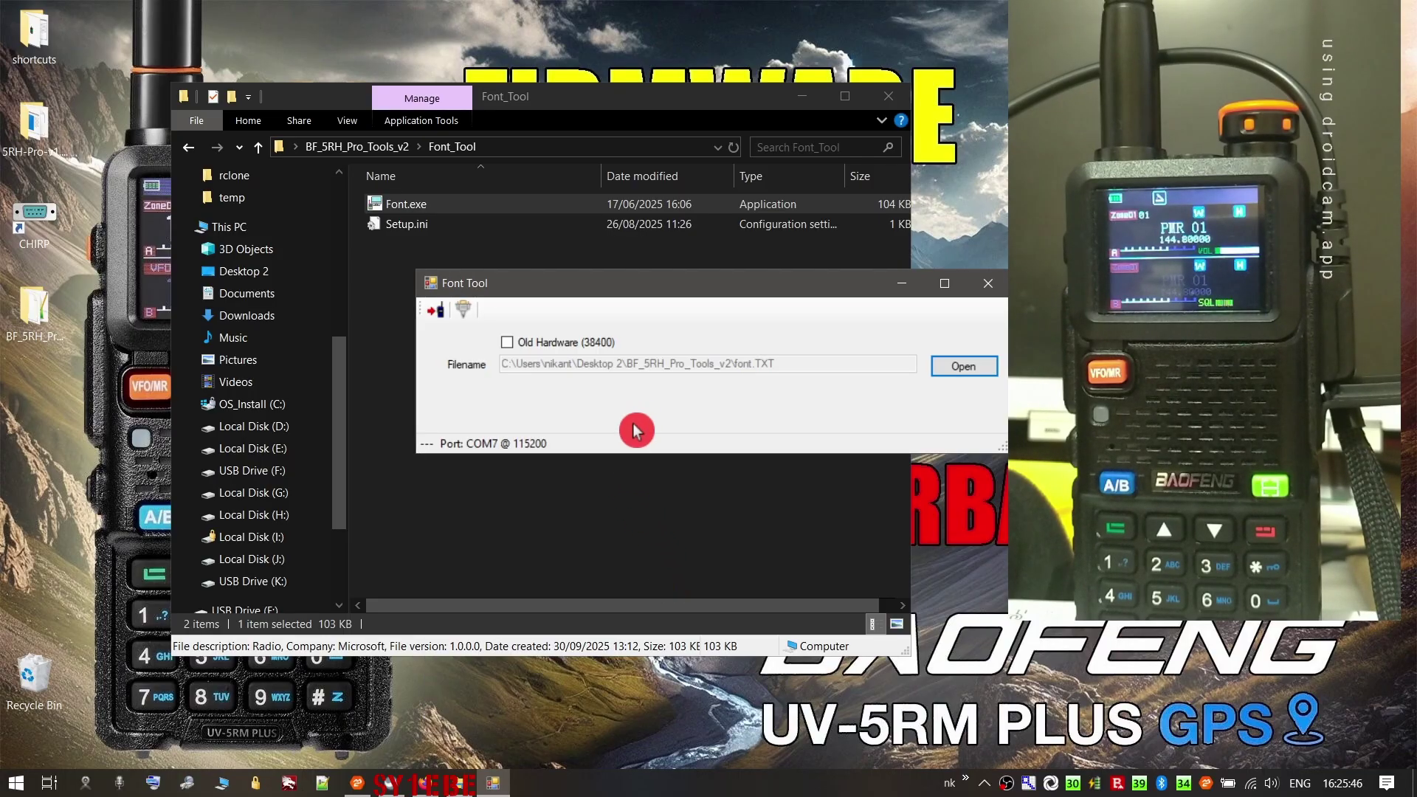
- Write the loaded font file to the radio, then close the Font Tool and the folder window
click(437, 311)
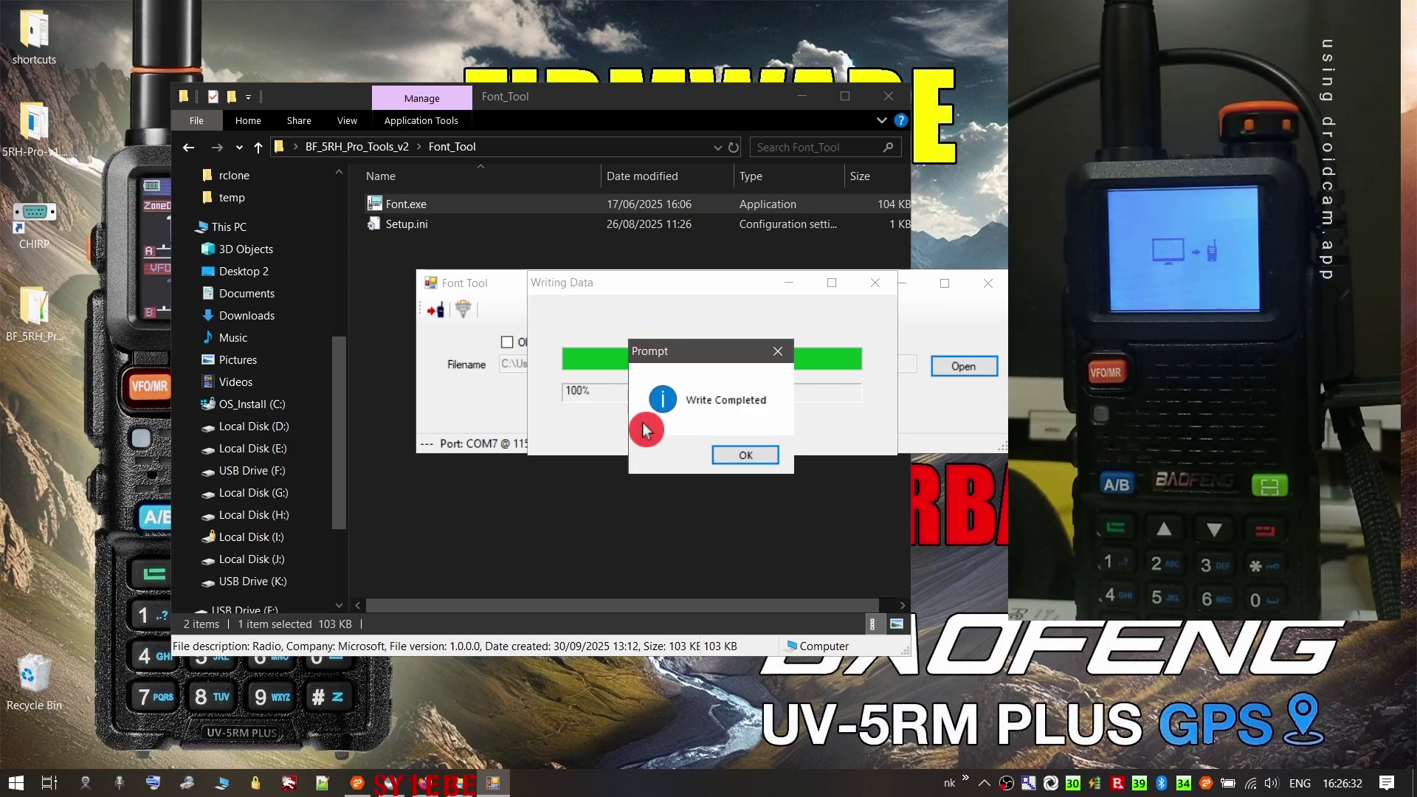
click(734, 455)
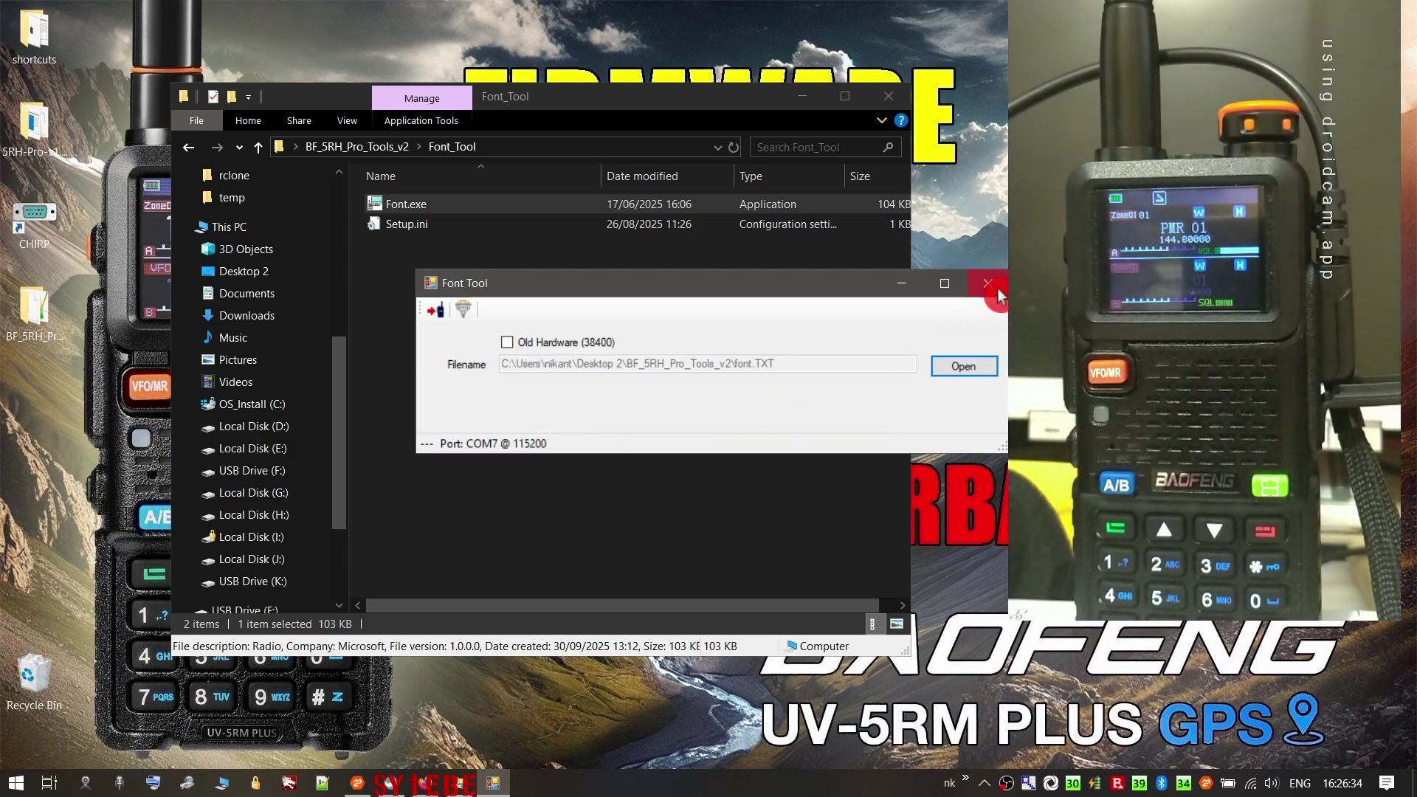
click(987, 283)
click(896, 101)
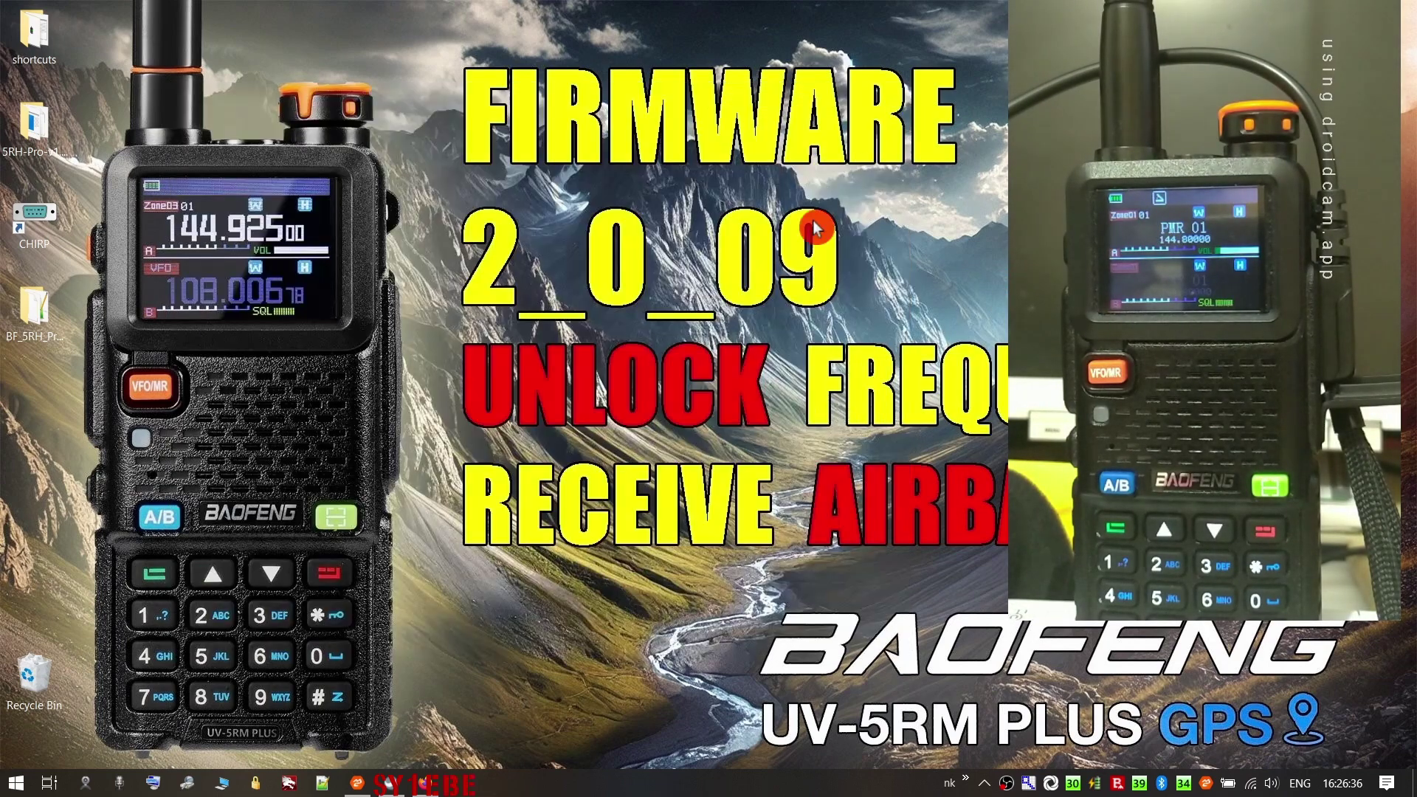
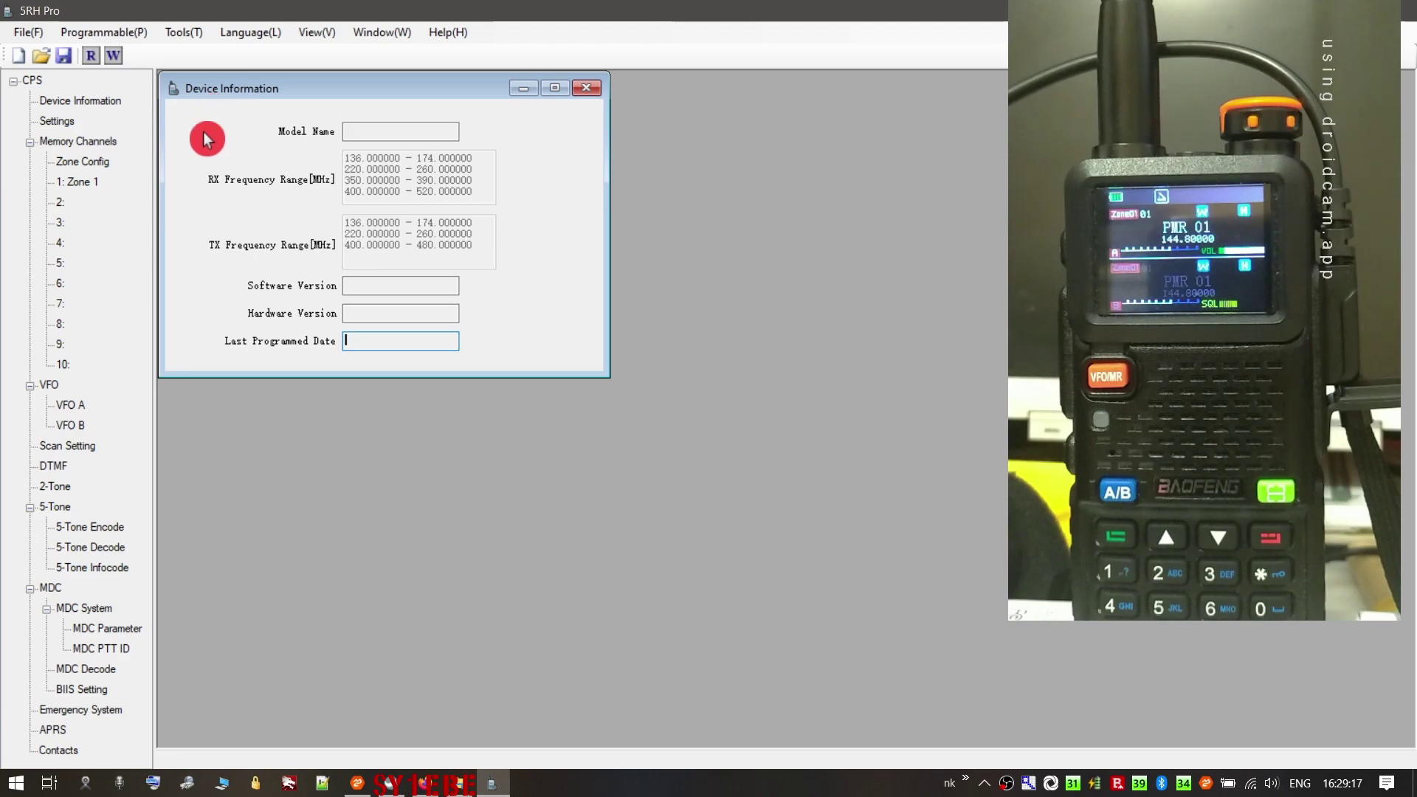
- Read the radio's data through COM7 in the 5RH Pro programming software
click(91, 55)
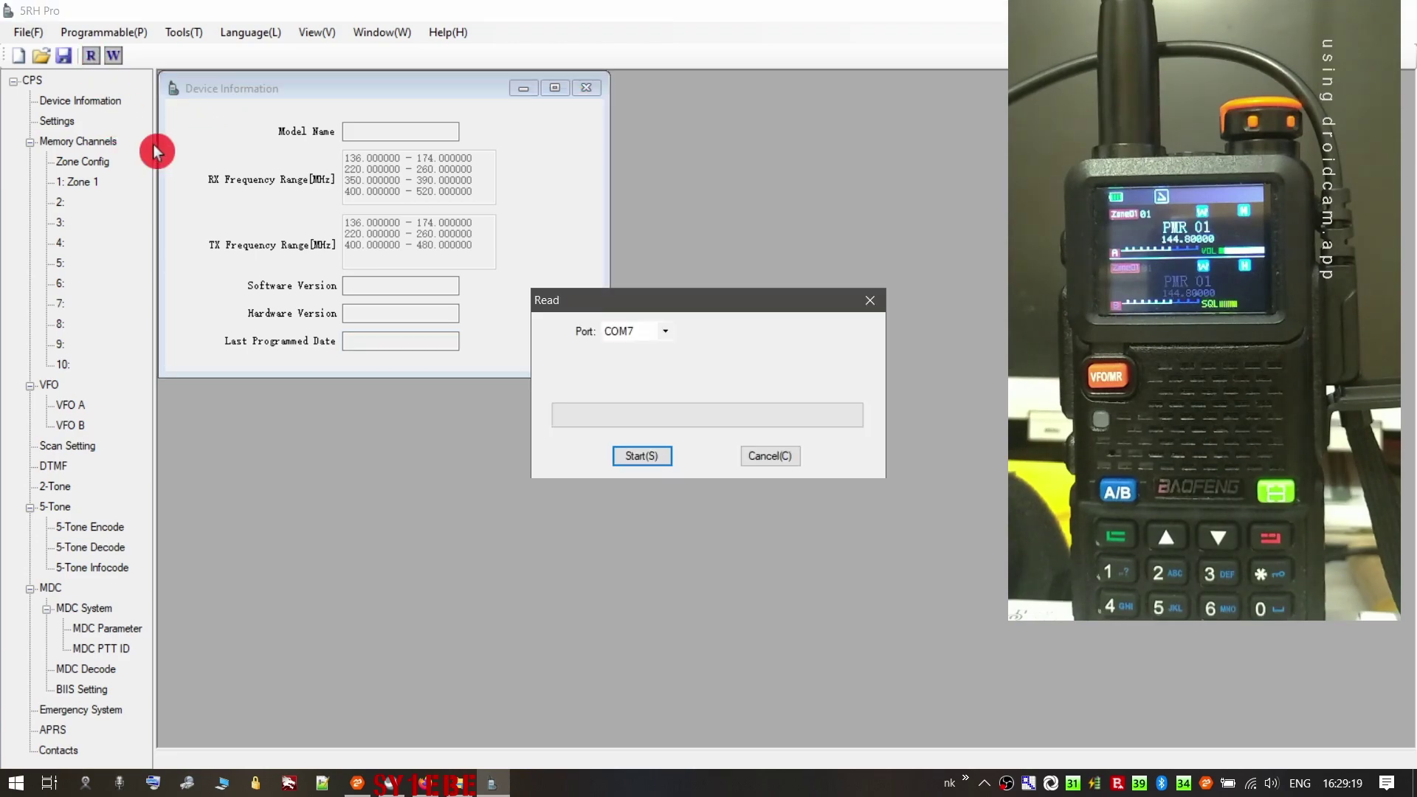
click(630, 456)
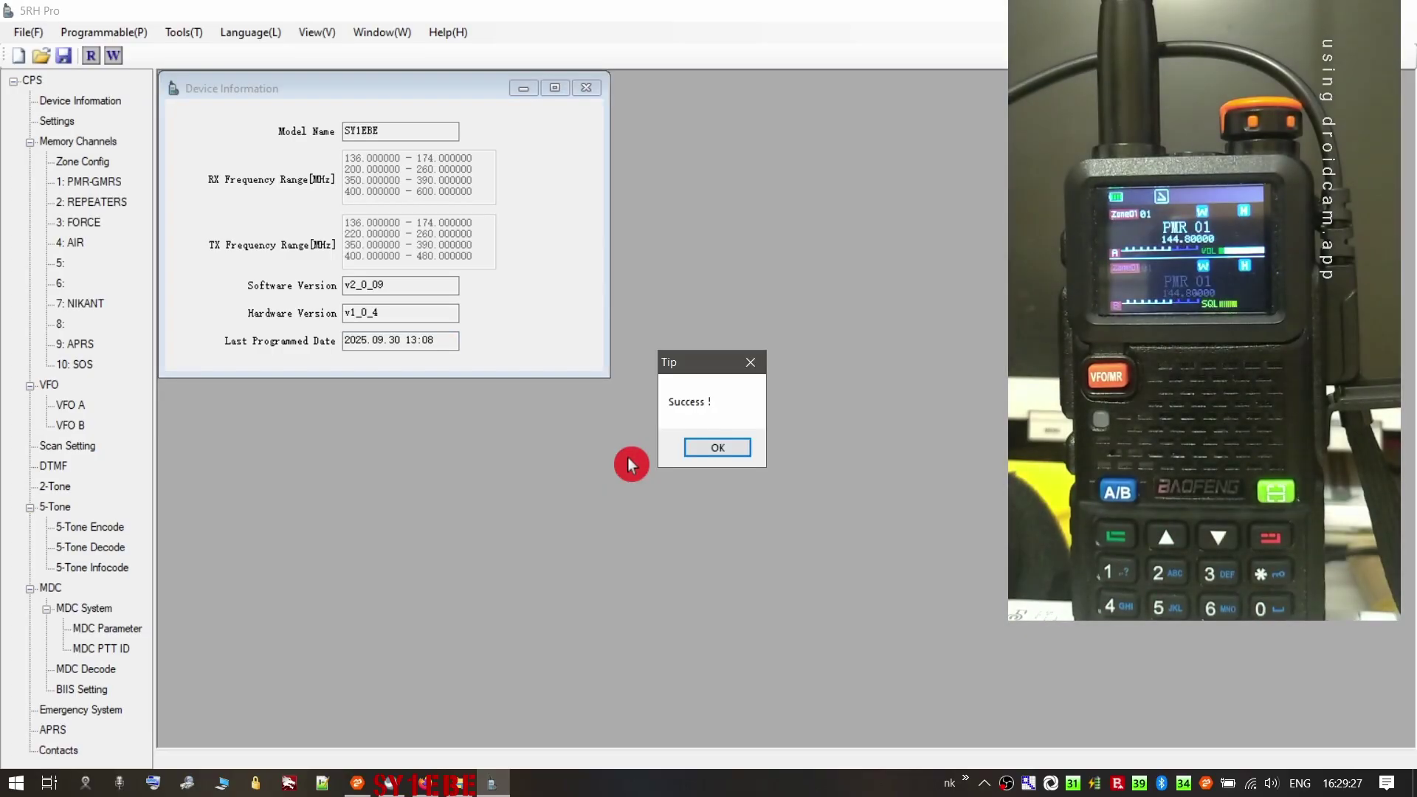
click(683, 448)
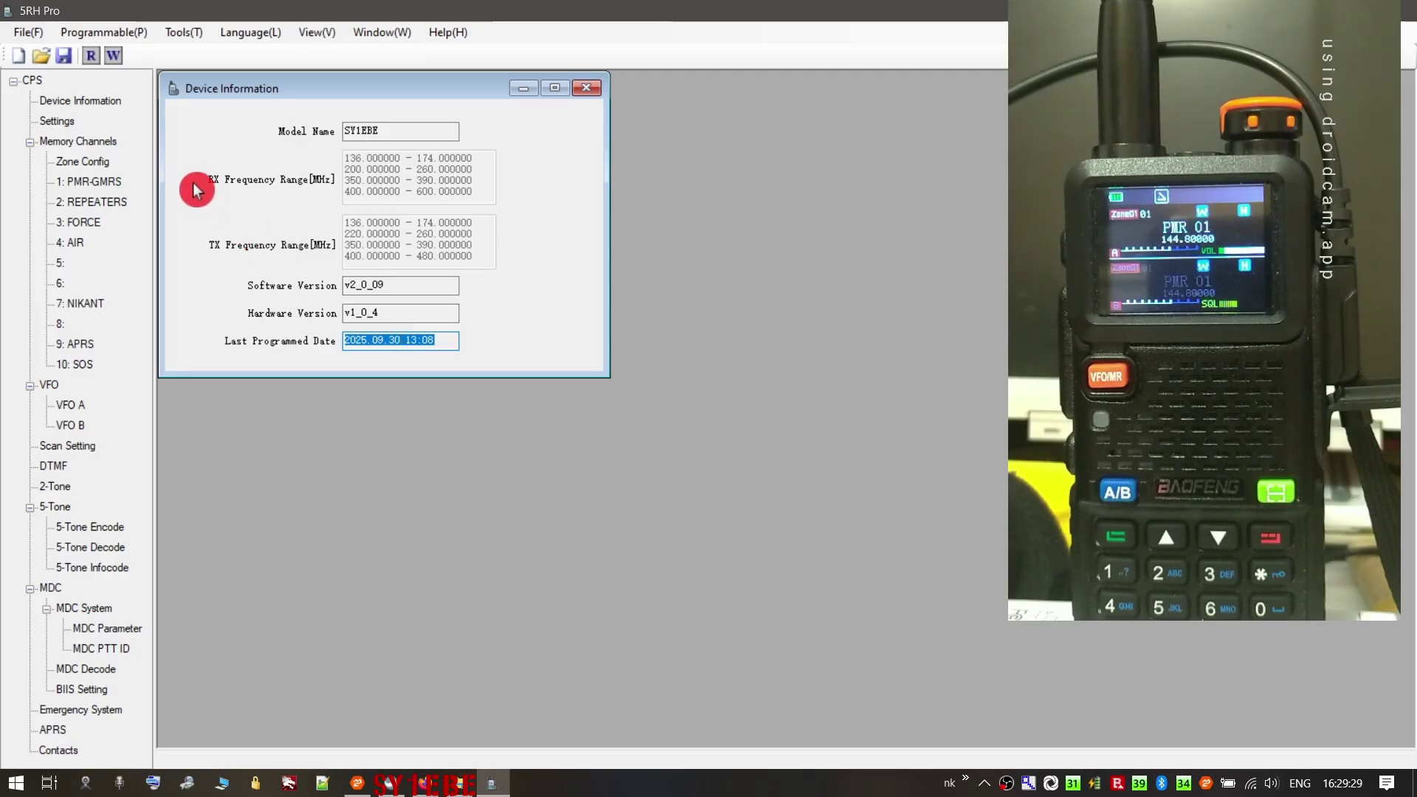
- In the normal settings, try Tone Level 5, and set the Tone Level back to 1
click(72, 125)
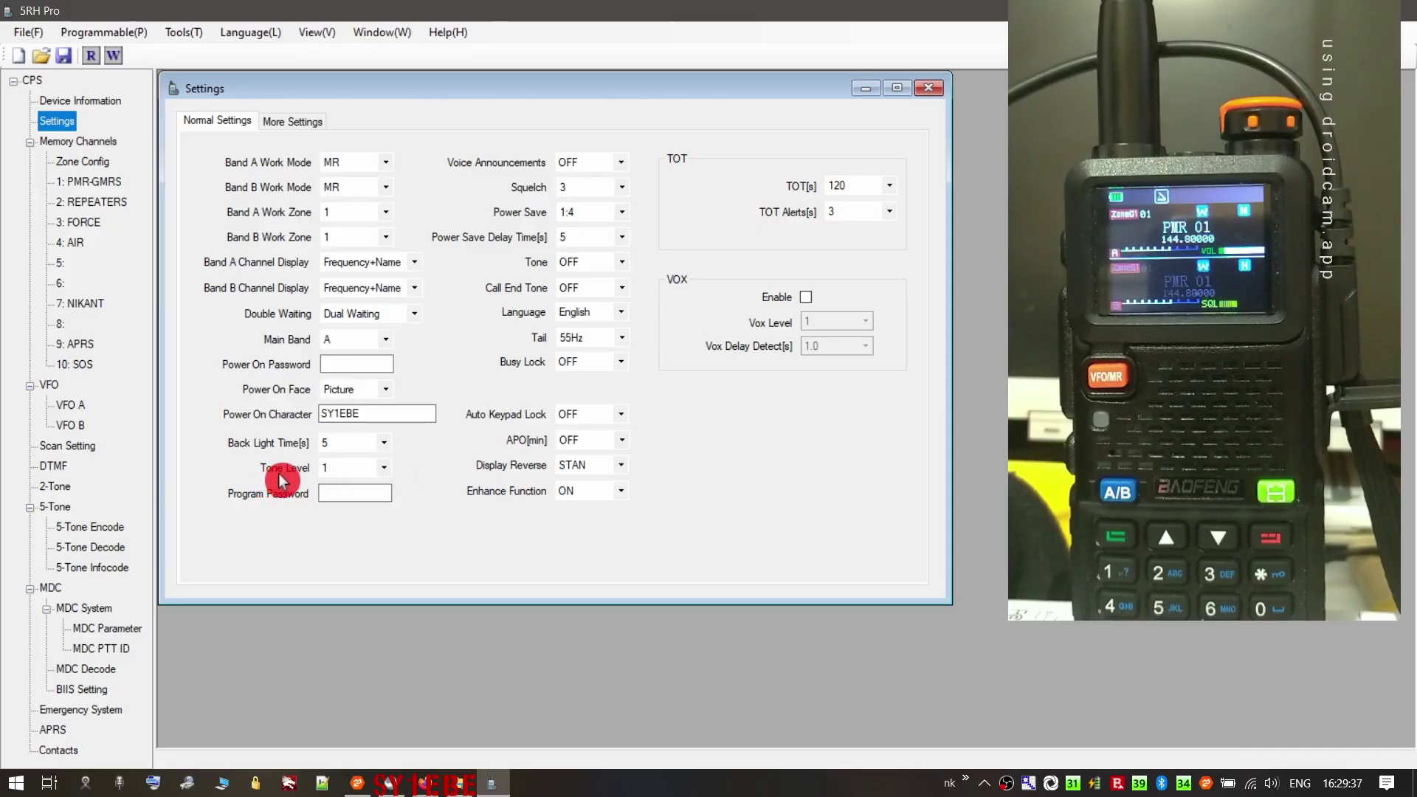
click(383, 465)
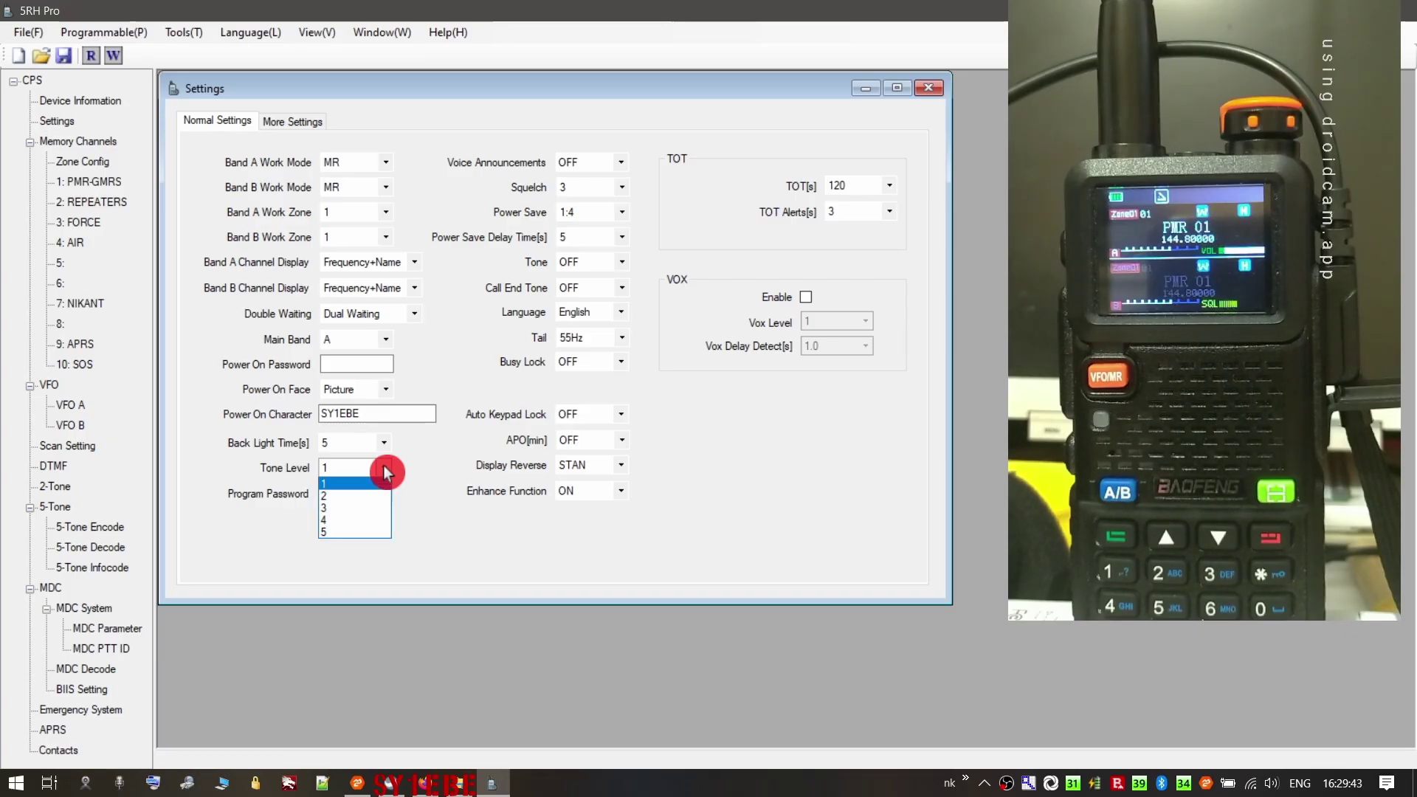
click(378, 526)
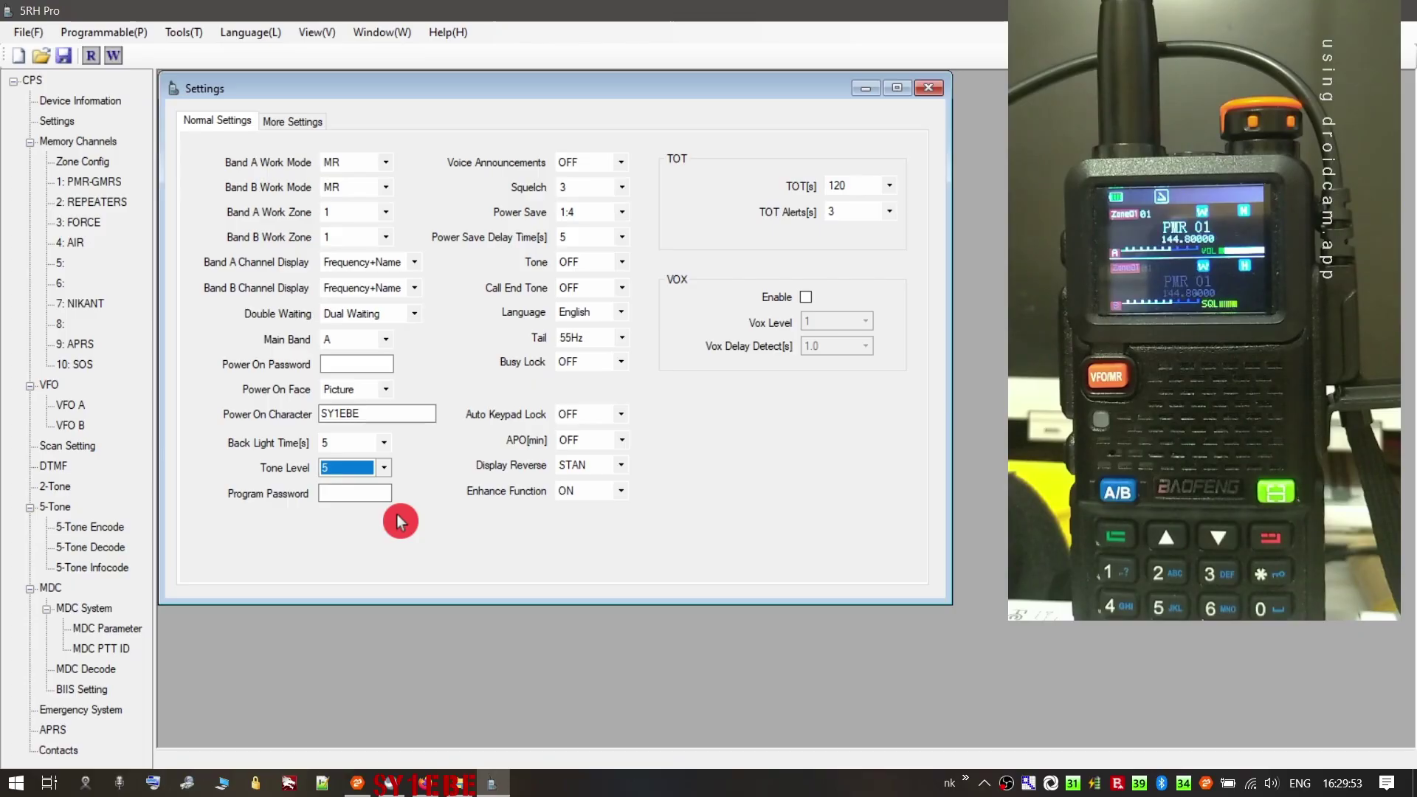
click(387, 469)
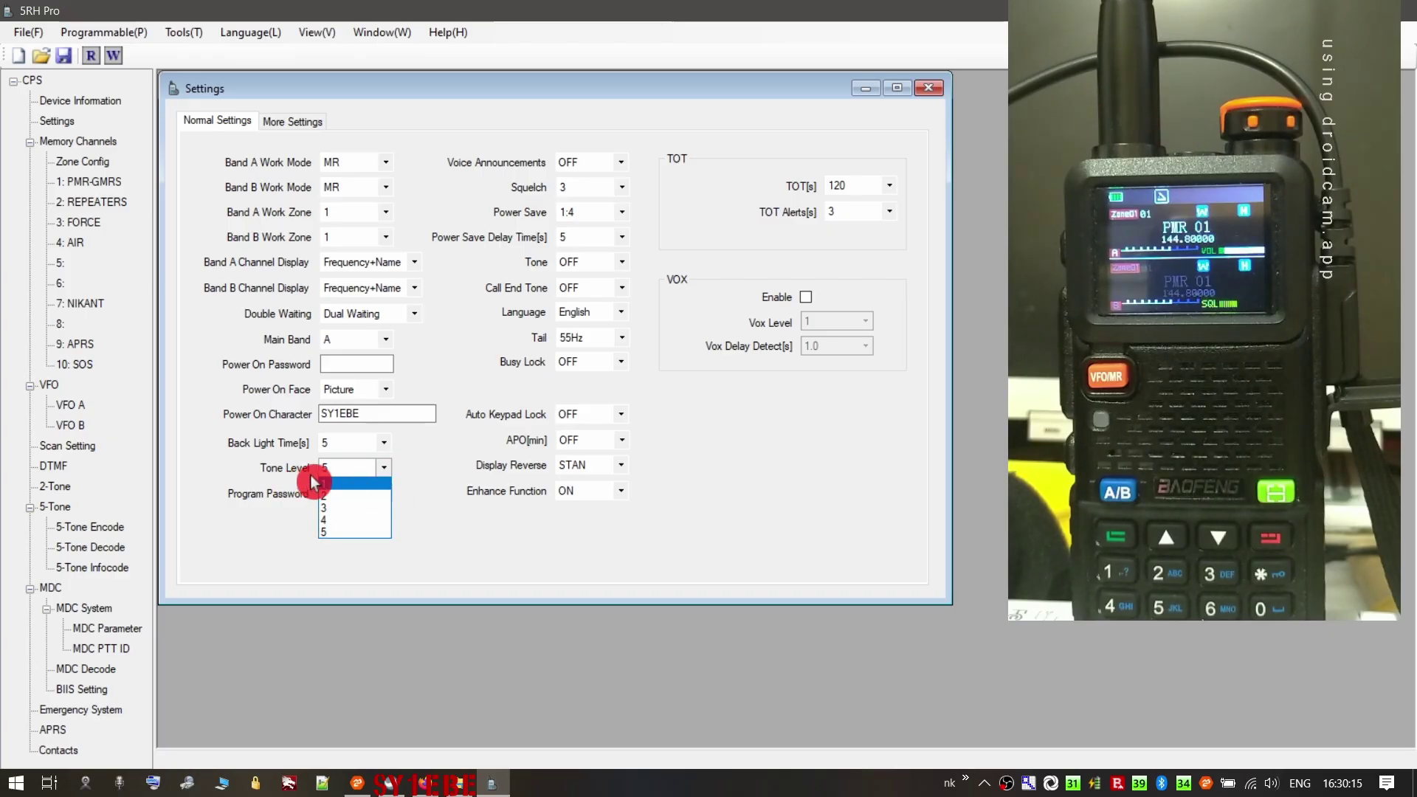
click(334, 484)
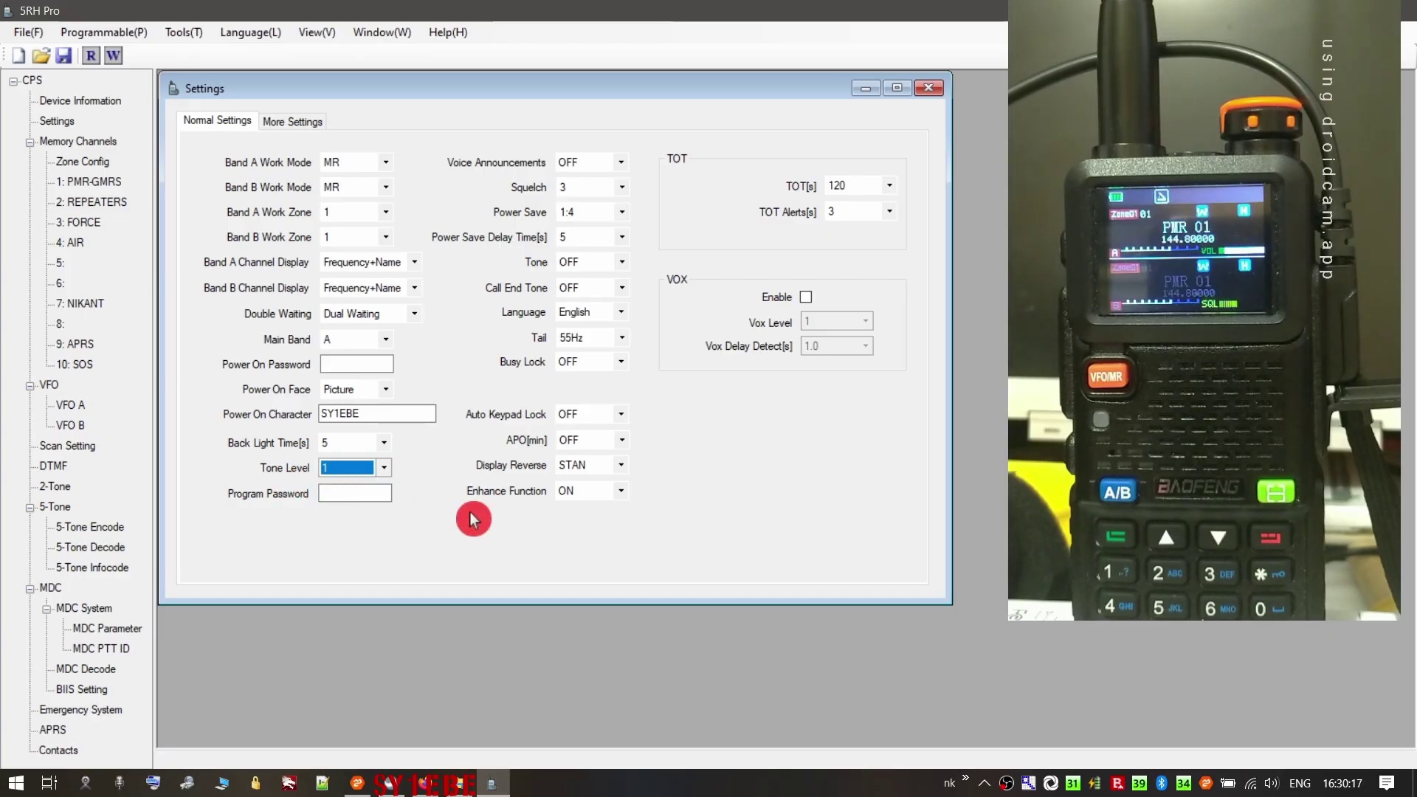
- Write the current configuration to the radio through COM7 and close the write dialog
click(112, 57)
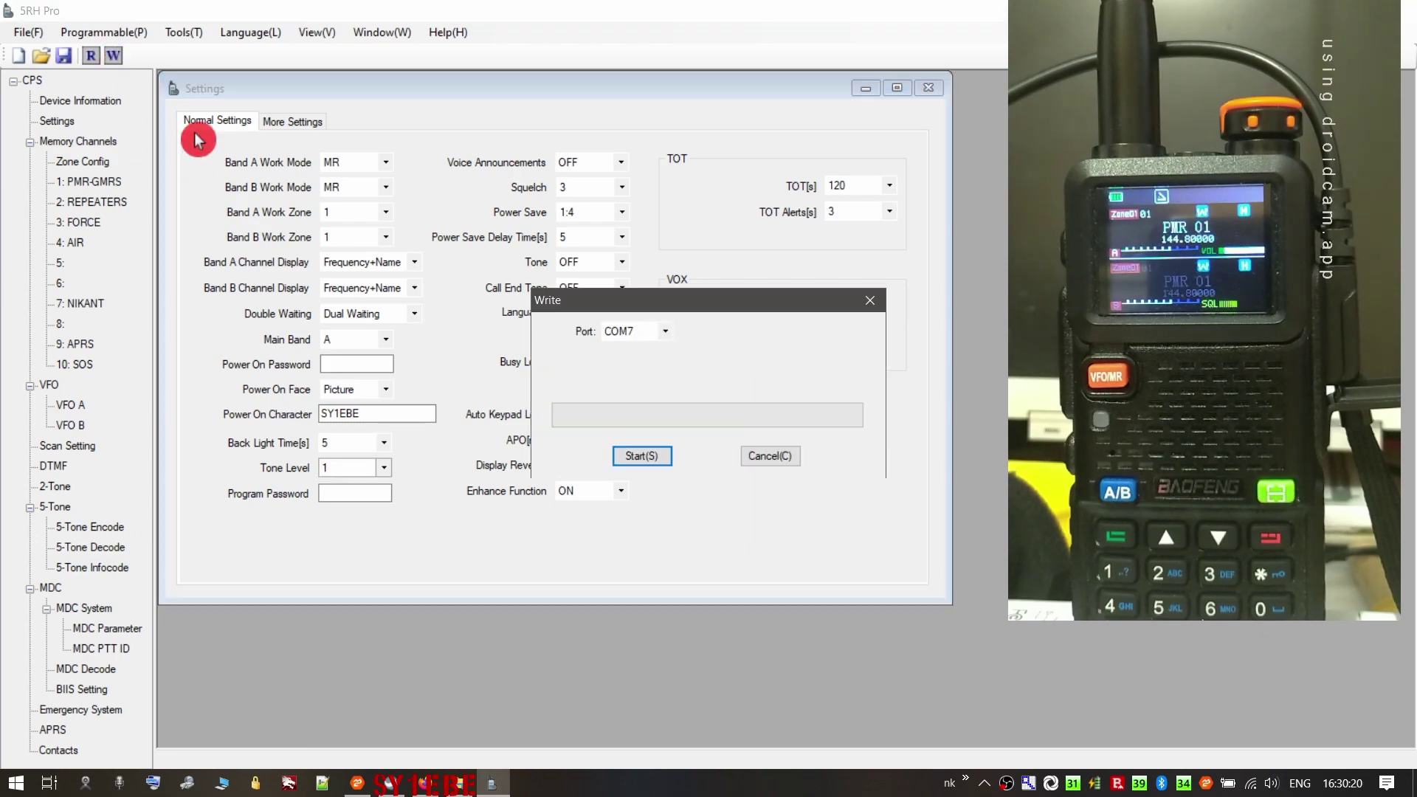
click(655, 459)
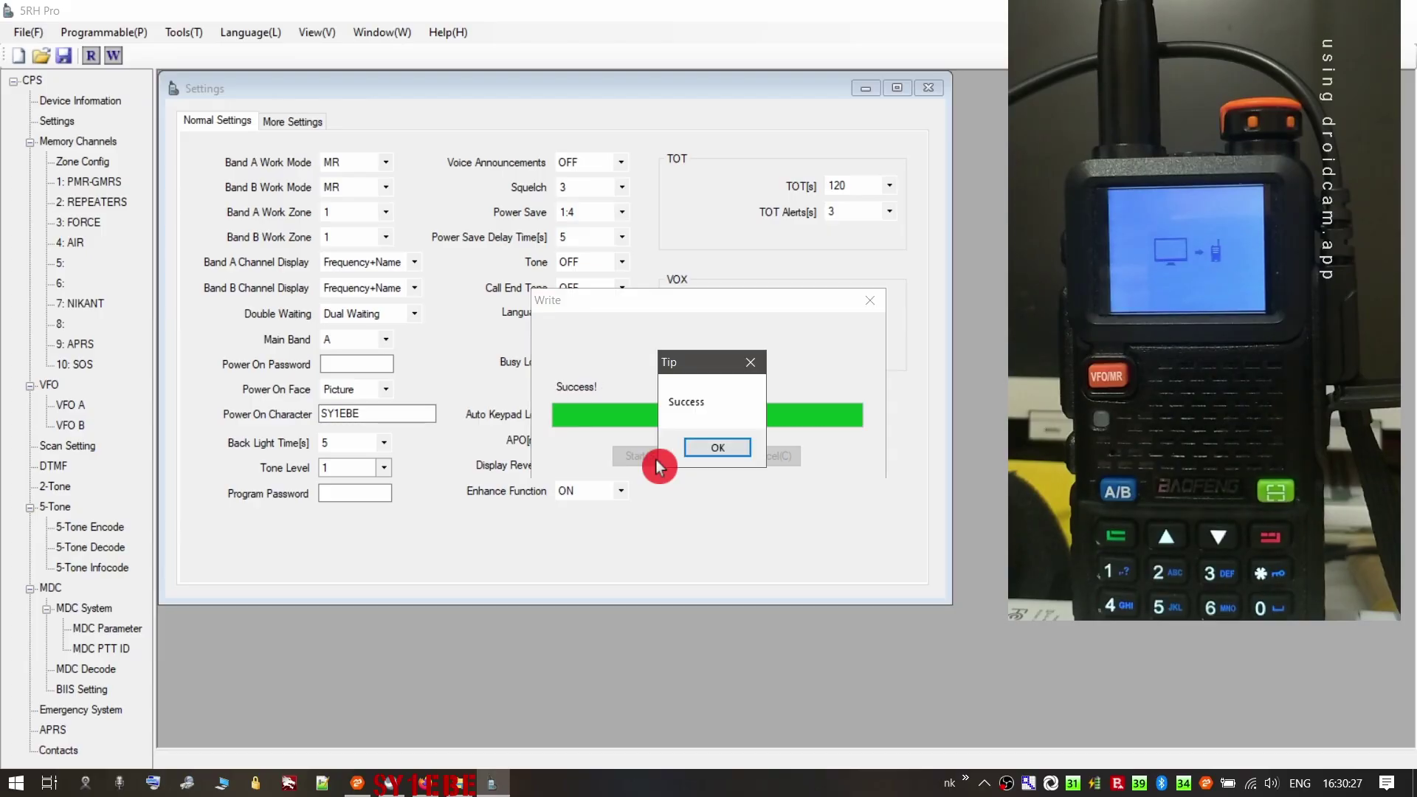
click(701, 448)
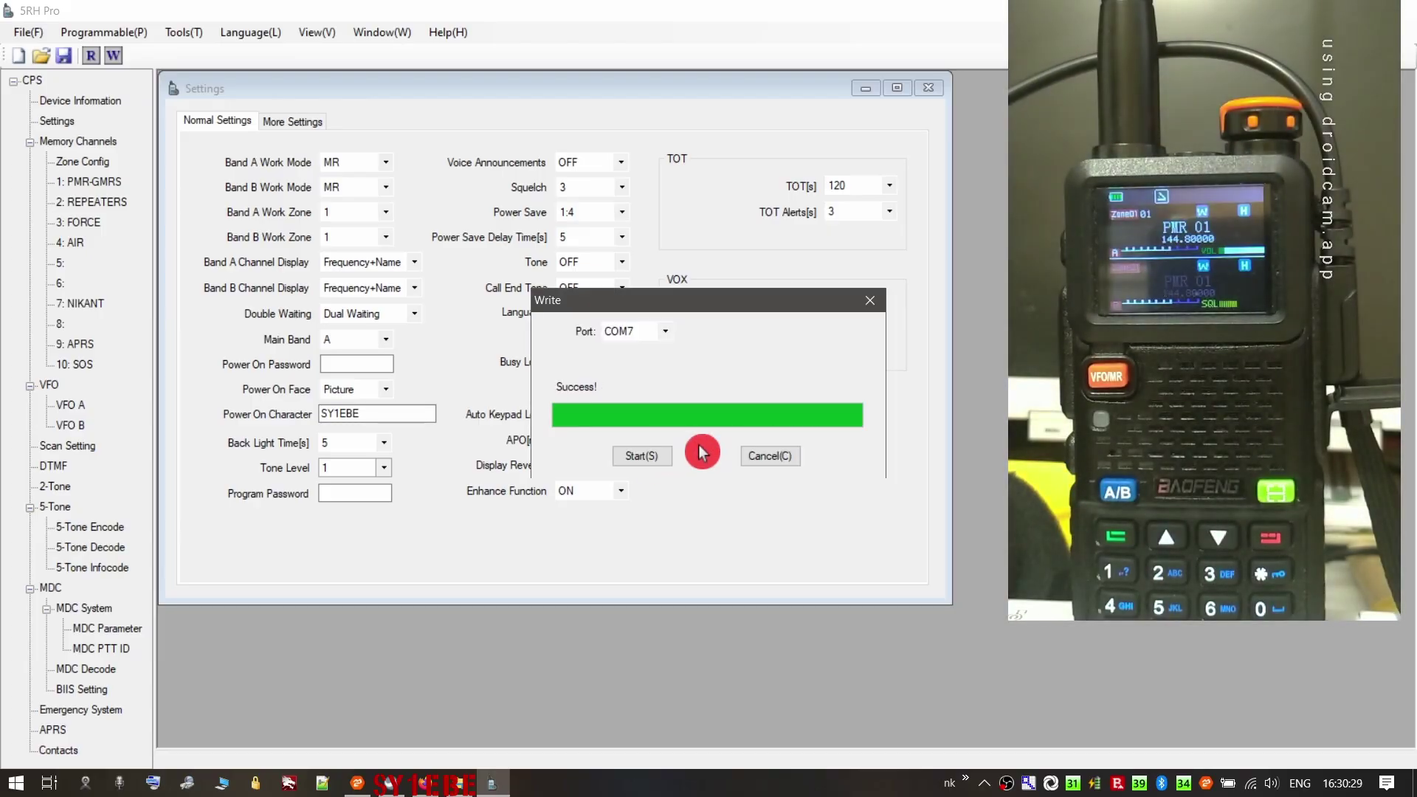
click(873, 300)
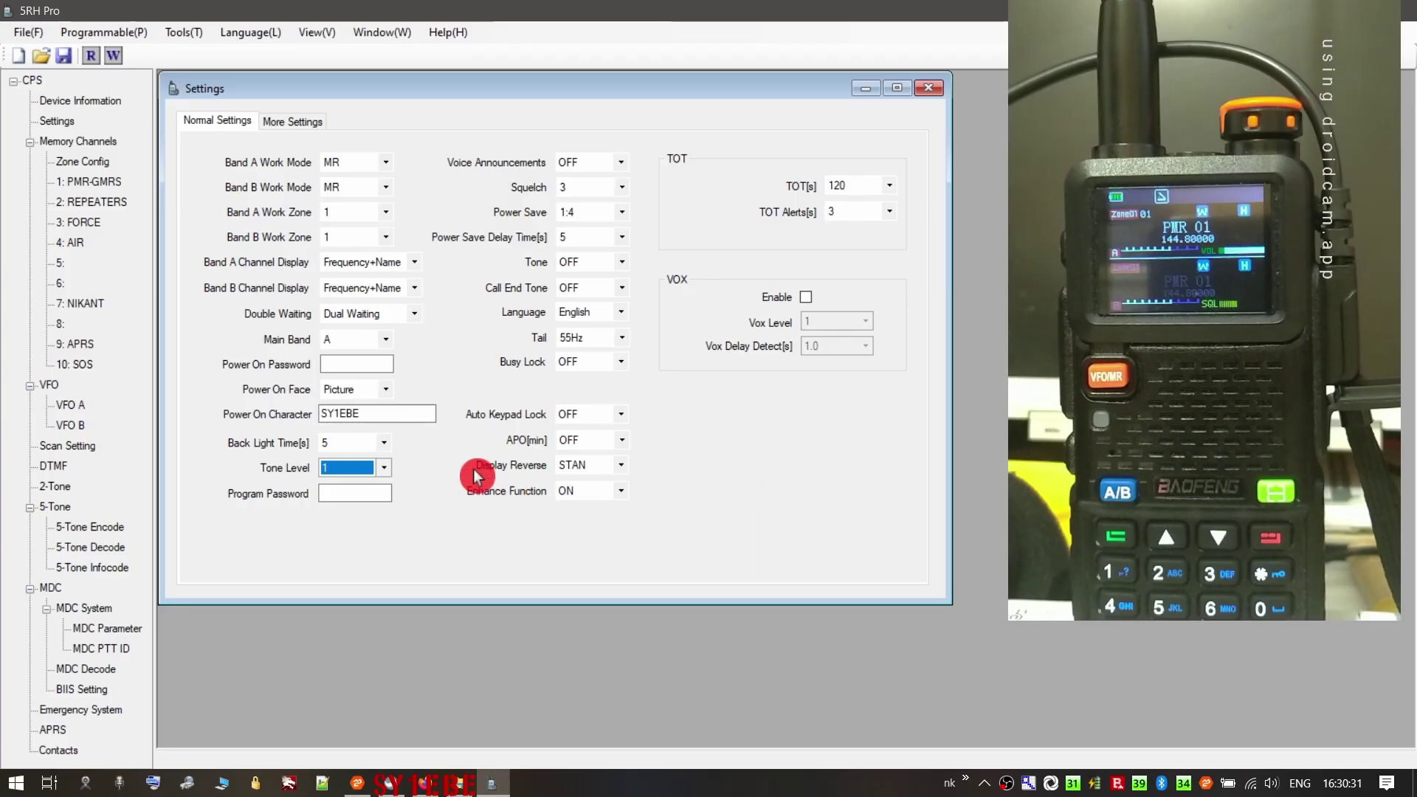
- Set the Tone Level to 5 and write the configuration to the radio through COM7
click(384, 467)
click(369, 537)
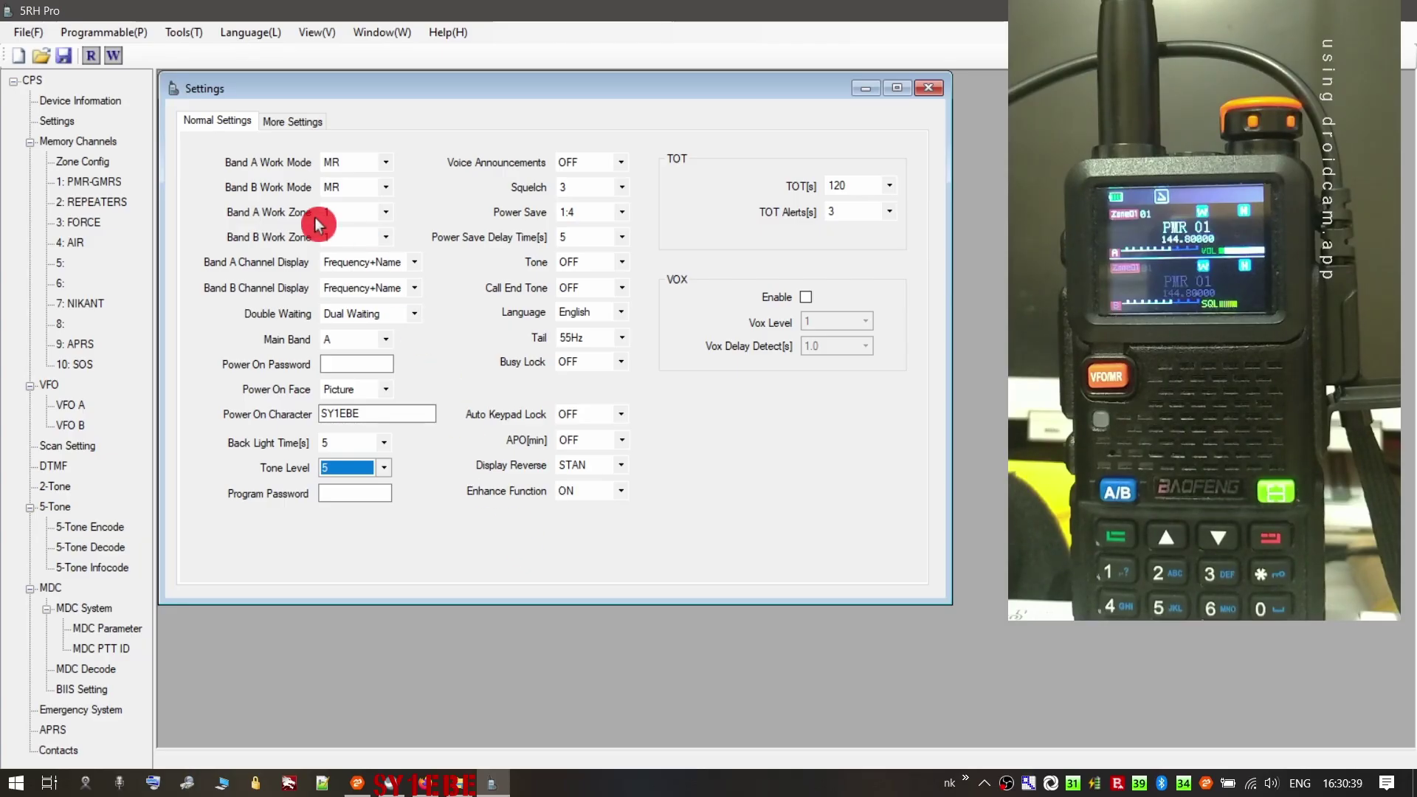
click(113, 56)
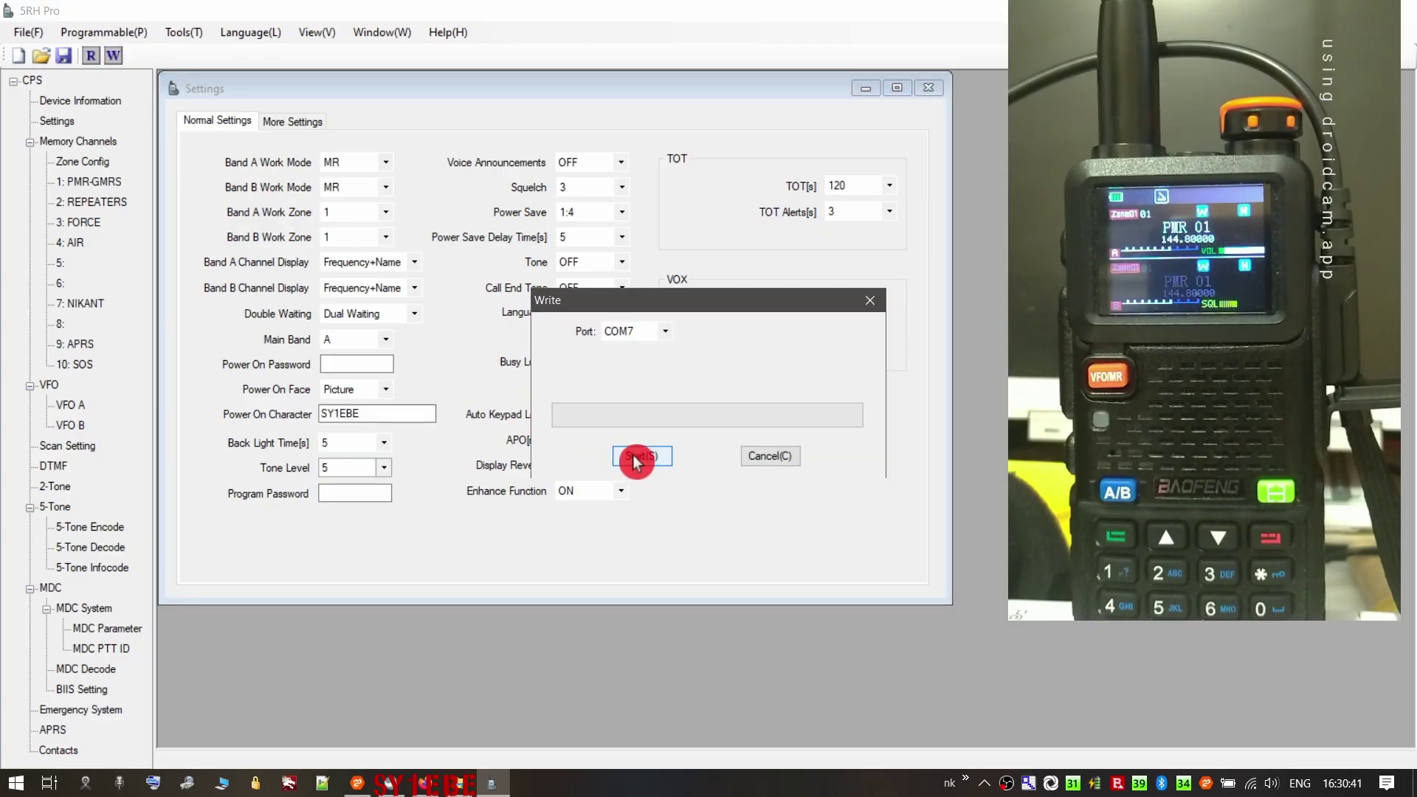
click(637, 457)
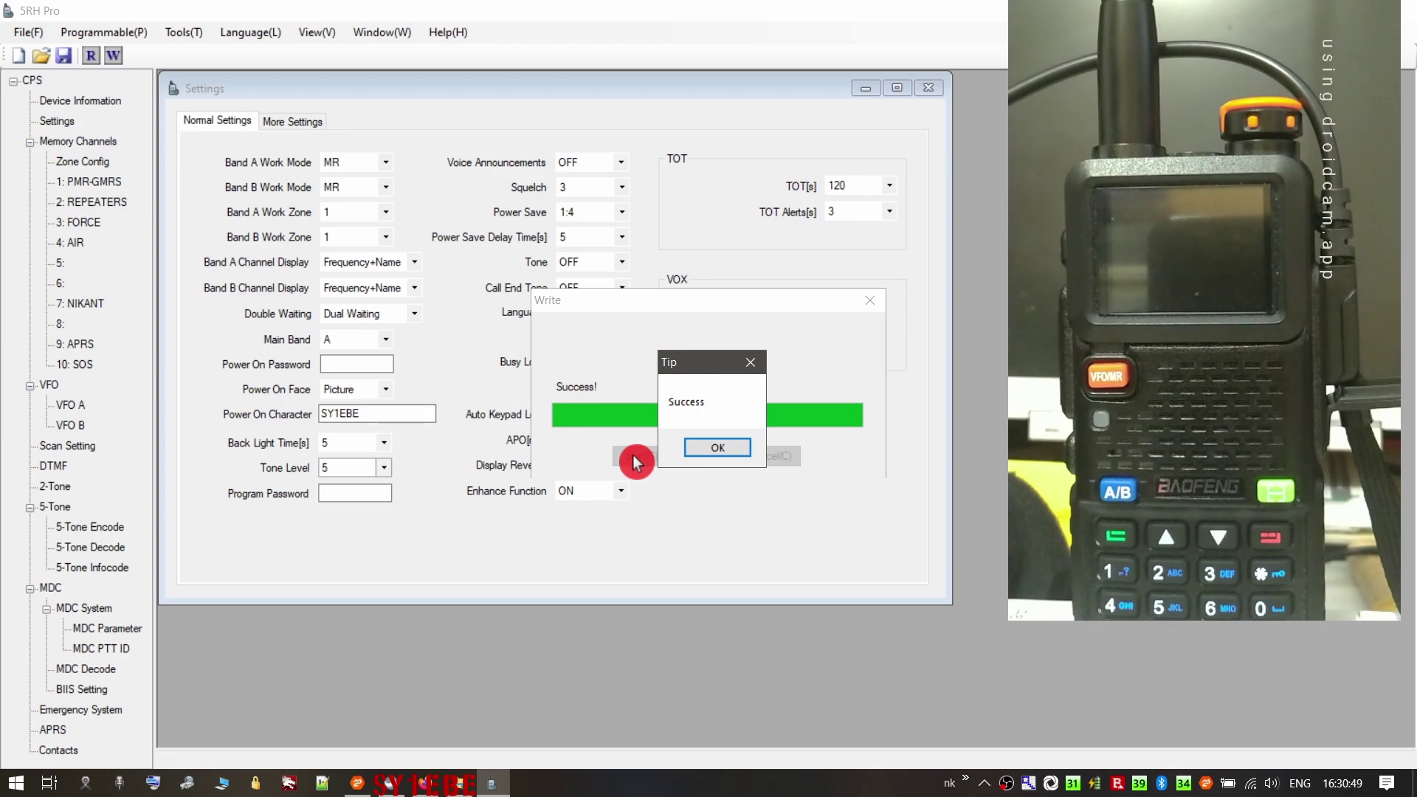
click(722, 448)
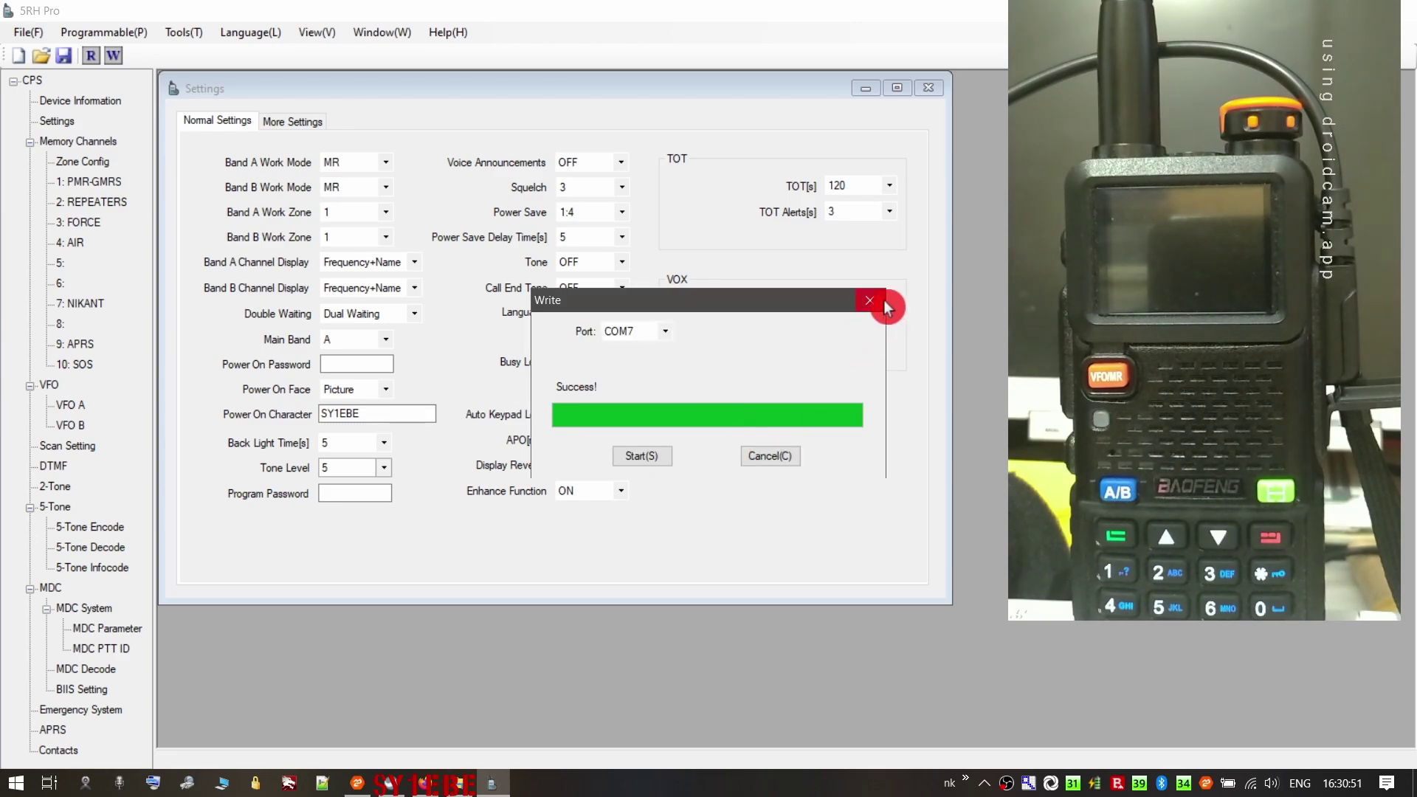
click(883, 302)
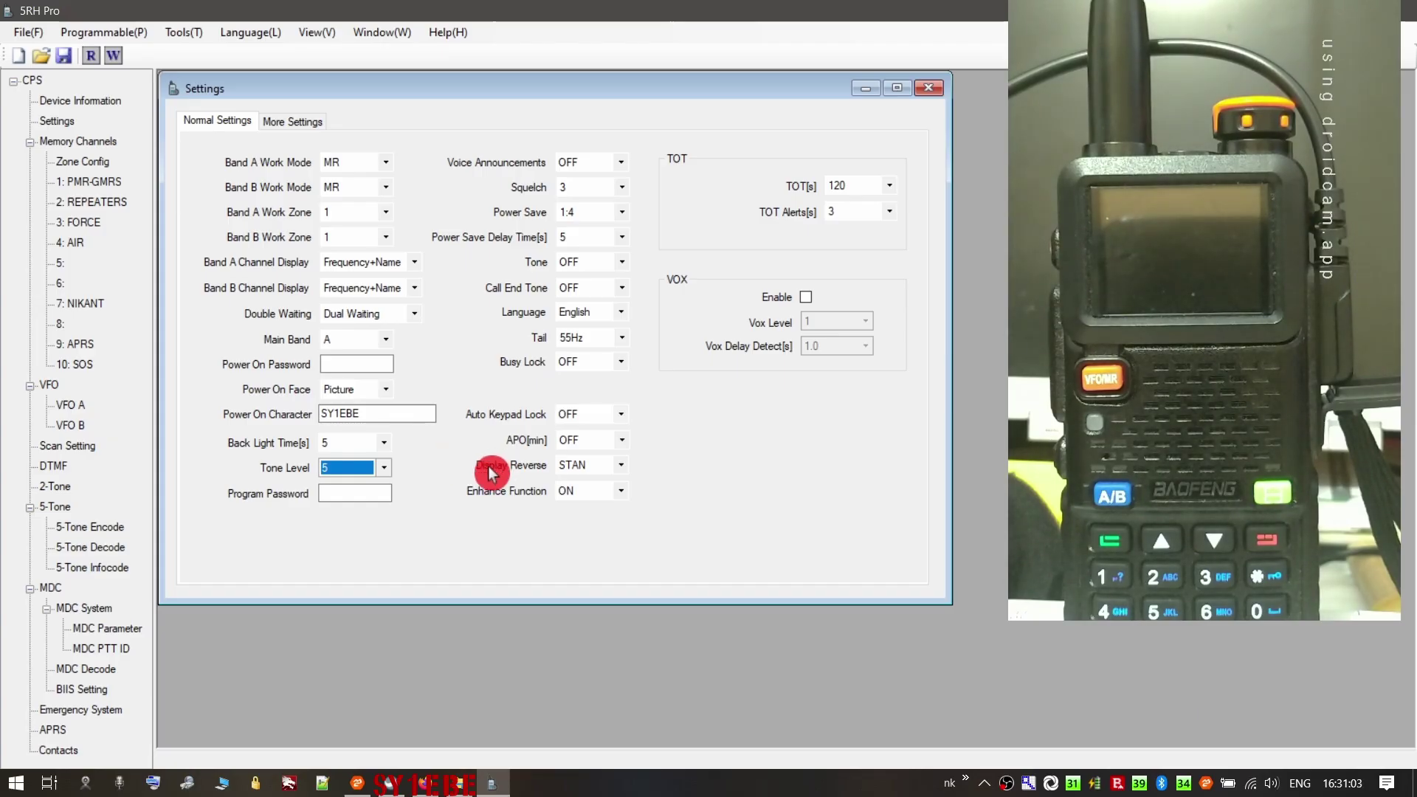
- Return the Tone Level to 1 and write the configuration to the radio through COM7
key(1)
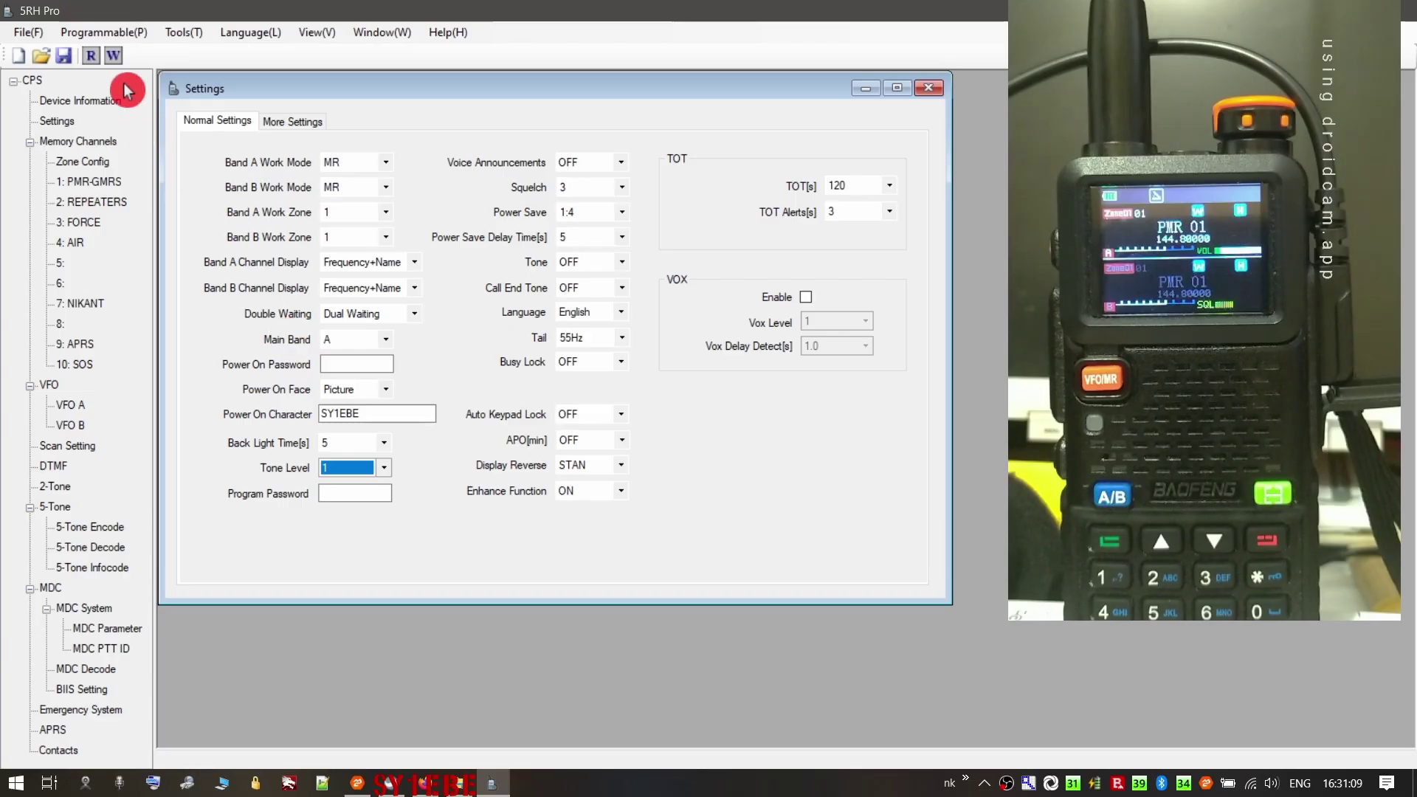
click(113, 55)
click(636, 457)
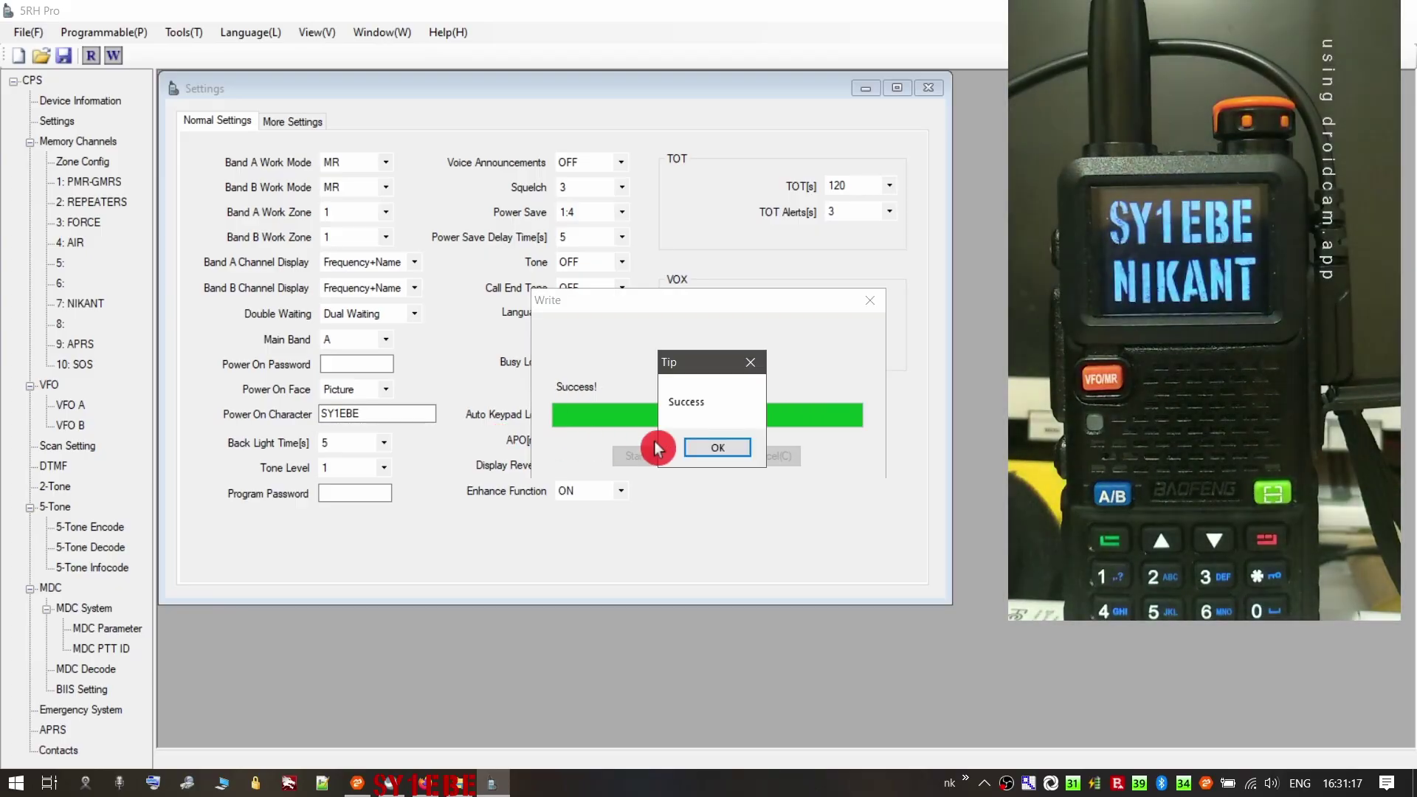
click(697, 448)
click(869, 297)
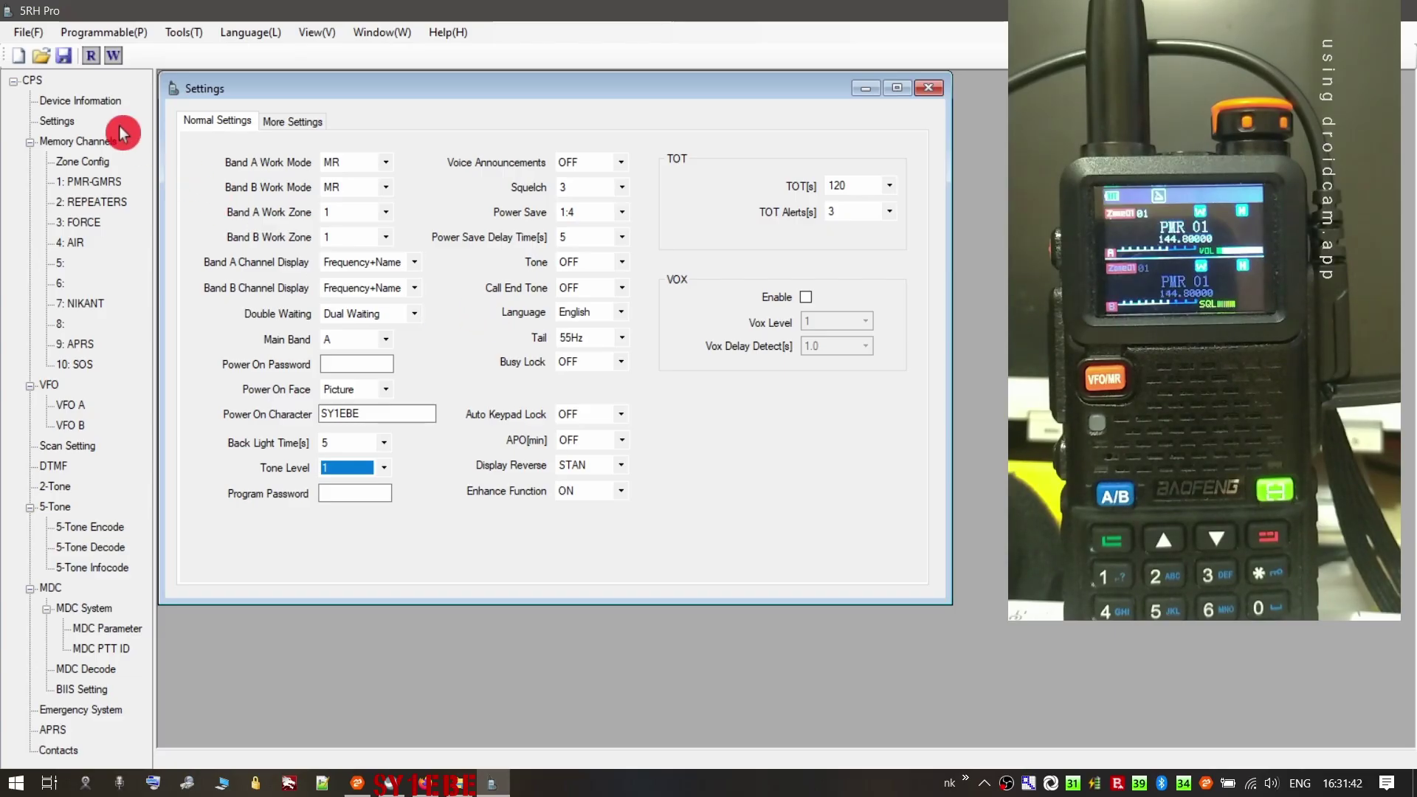
- Examine the APRS transmit interval, first transmit frequency, target and own call sign fields
click(53, 729)
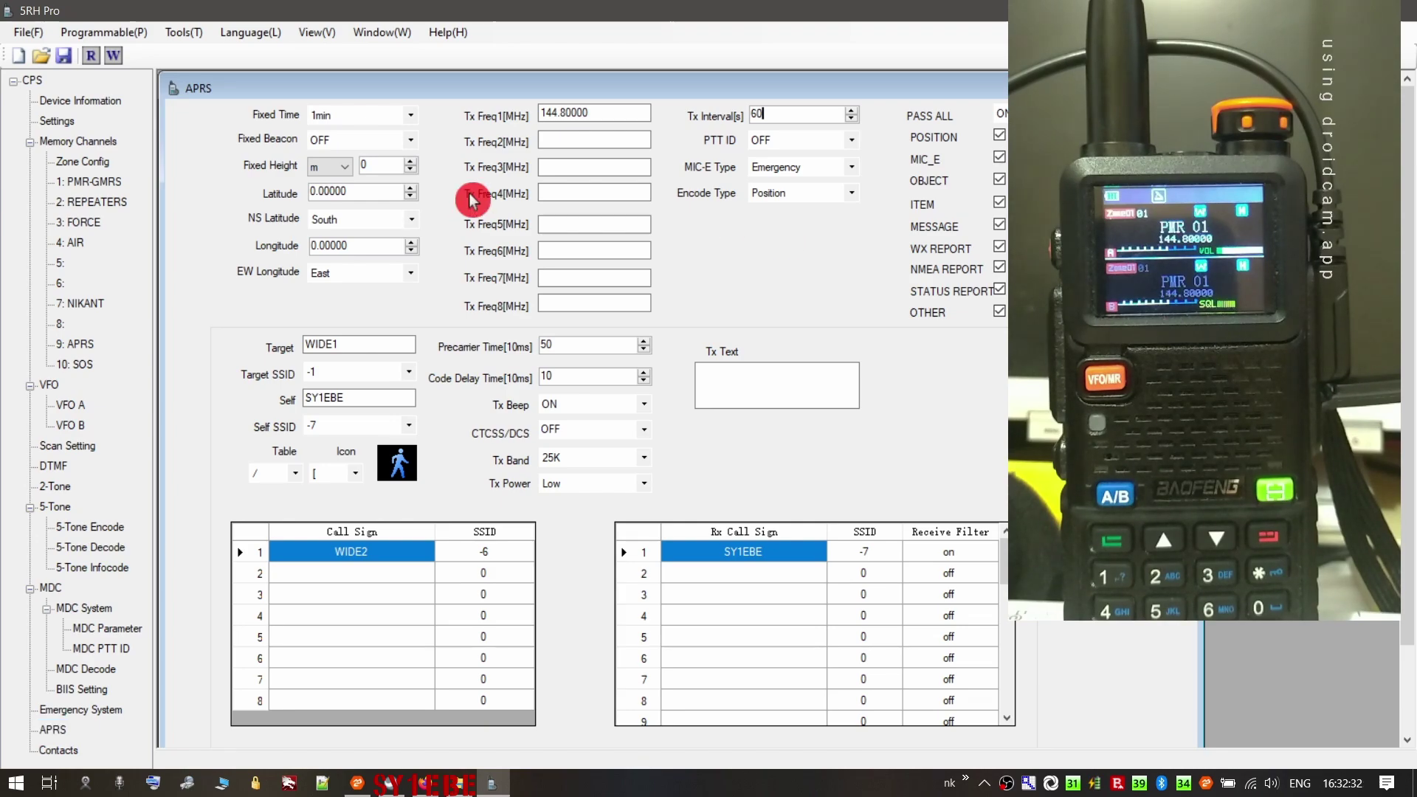
click(819, 112)
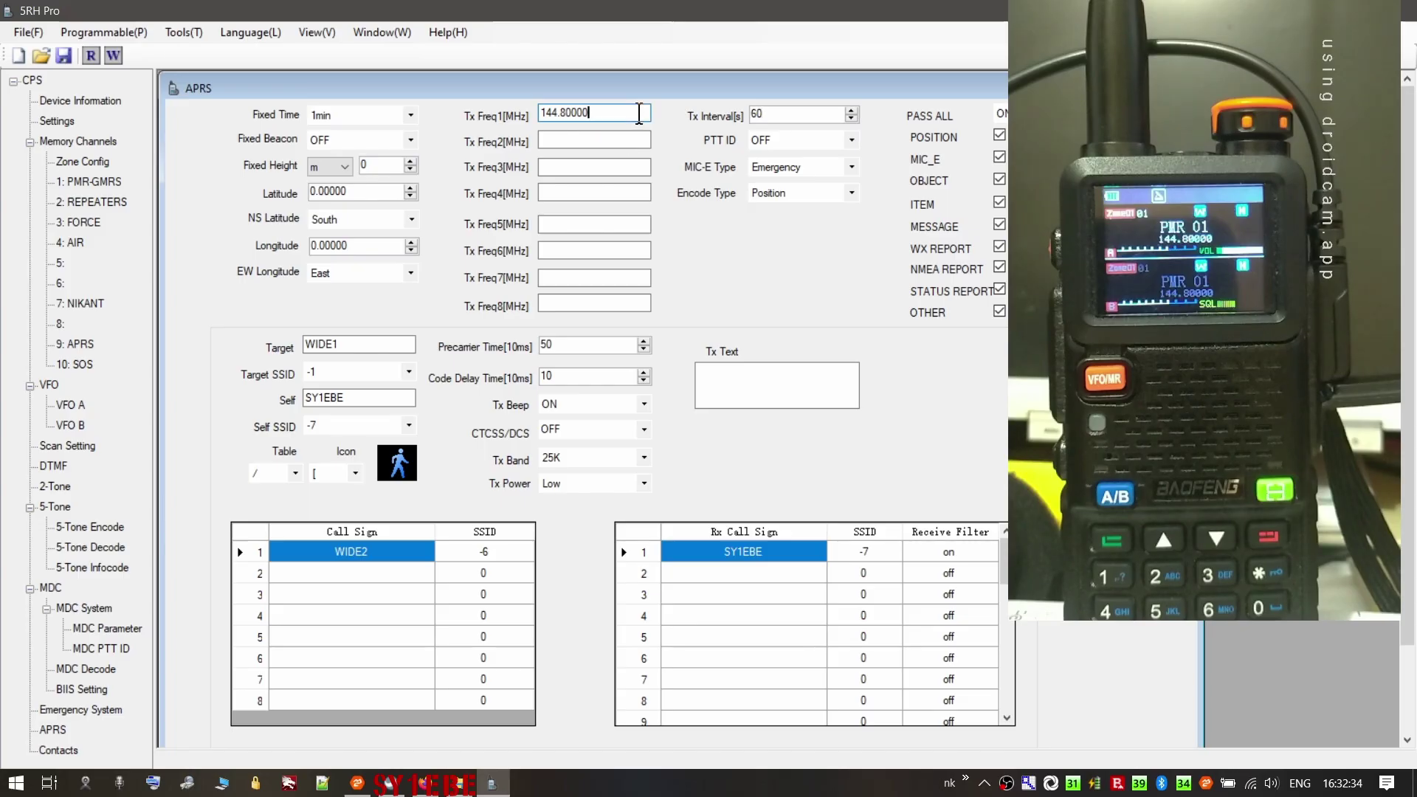
drag(640, 112, 493, 104)
click(518, 149)
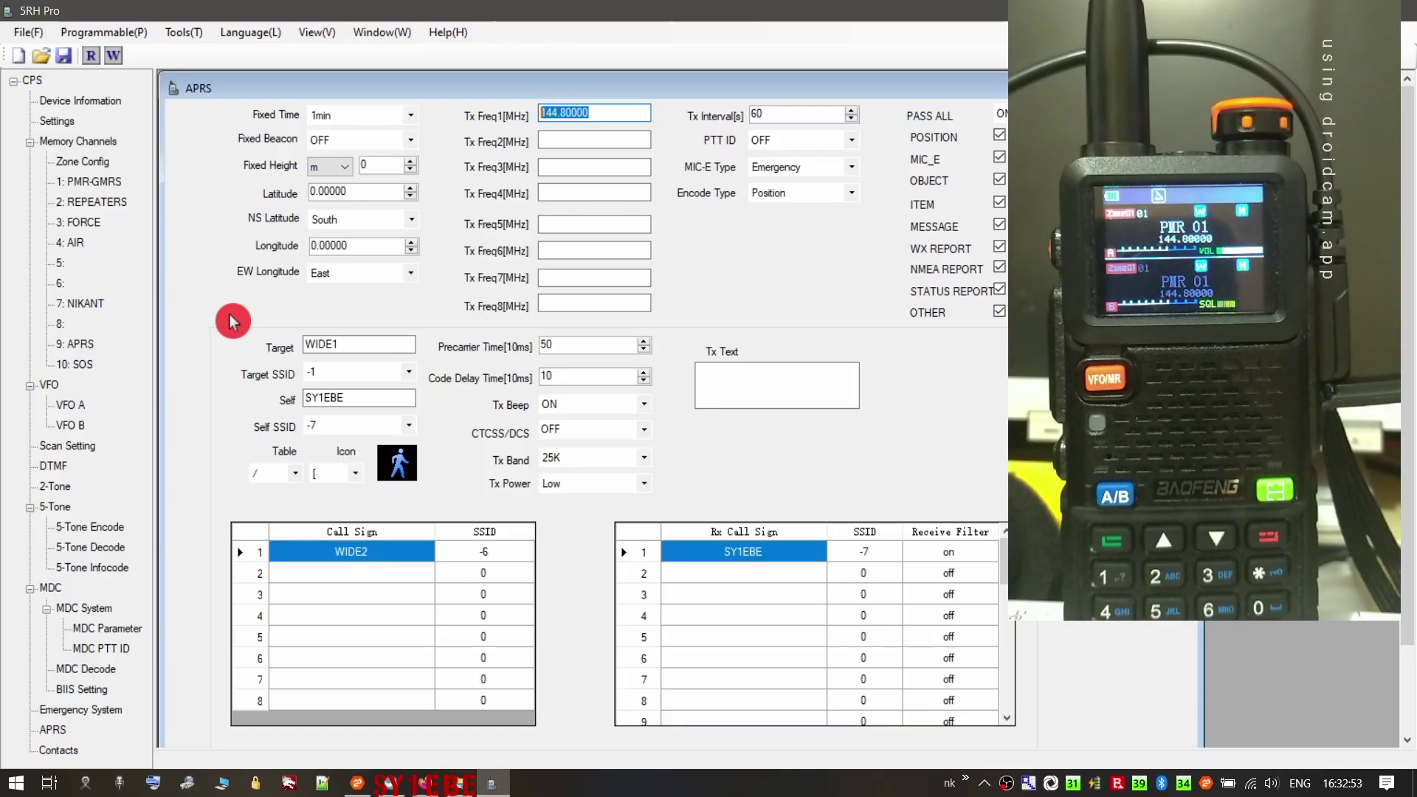
click(361, 341)
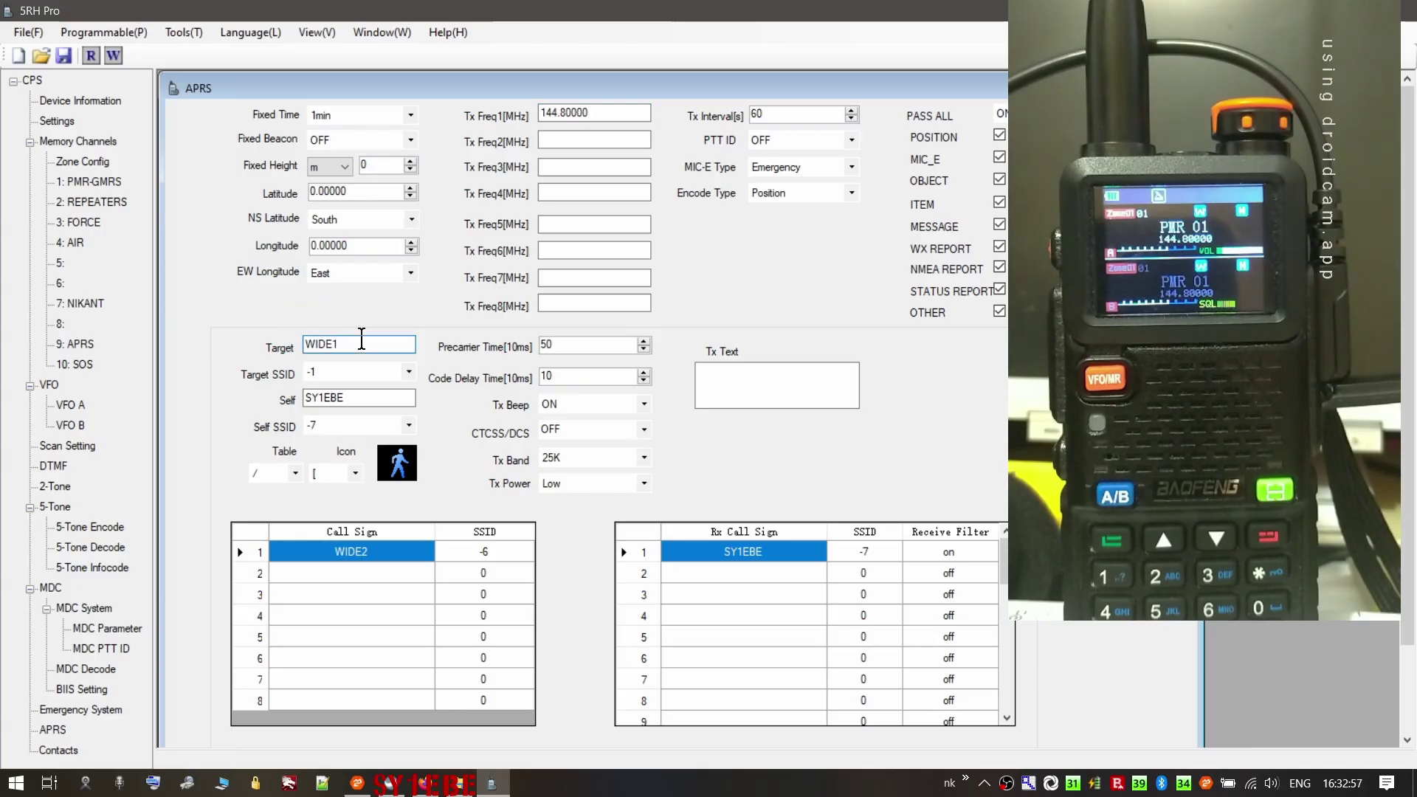
double_click(356, 341)
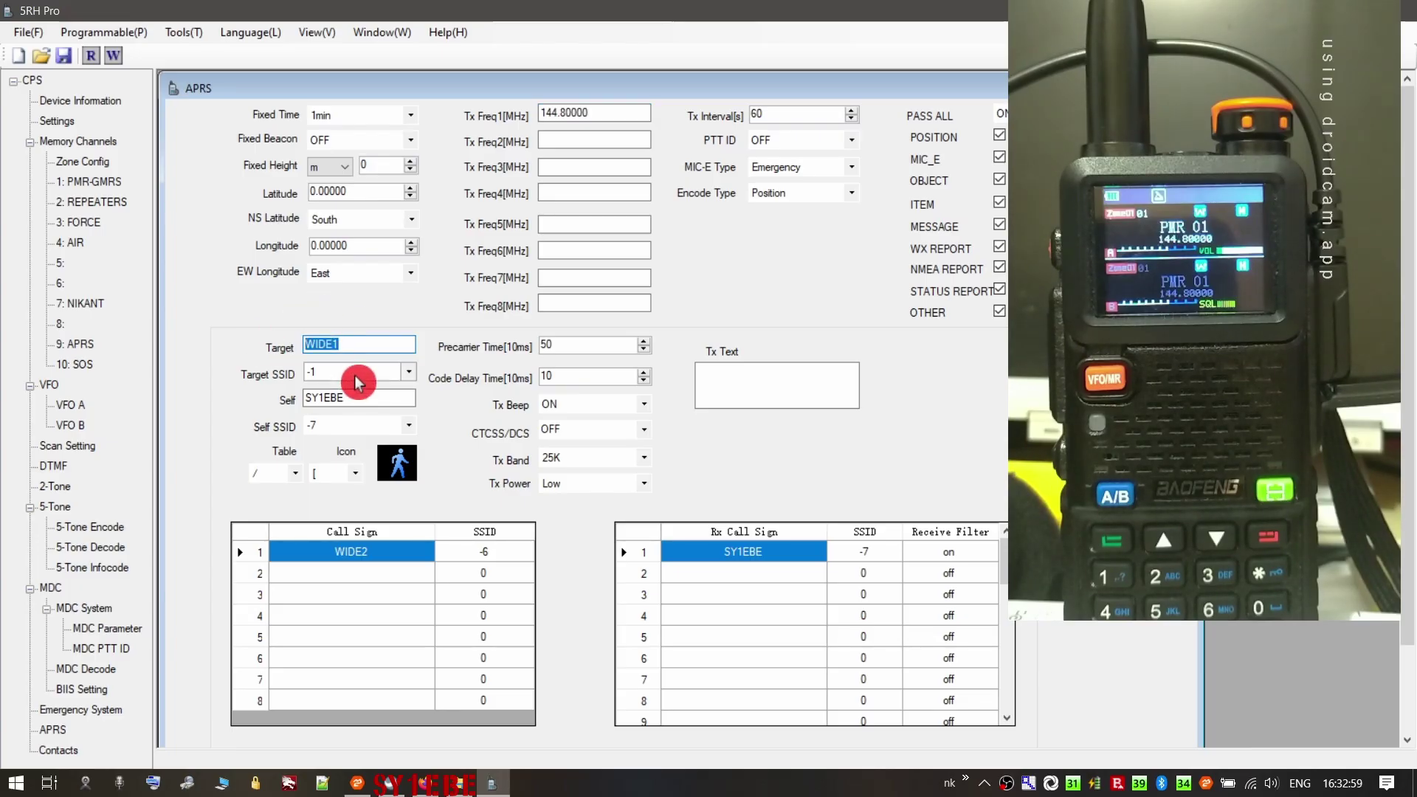
double_click(372, 399)
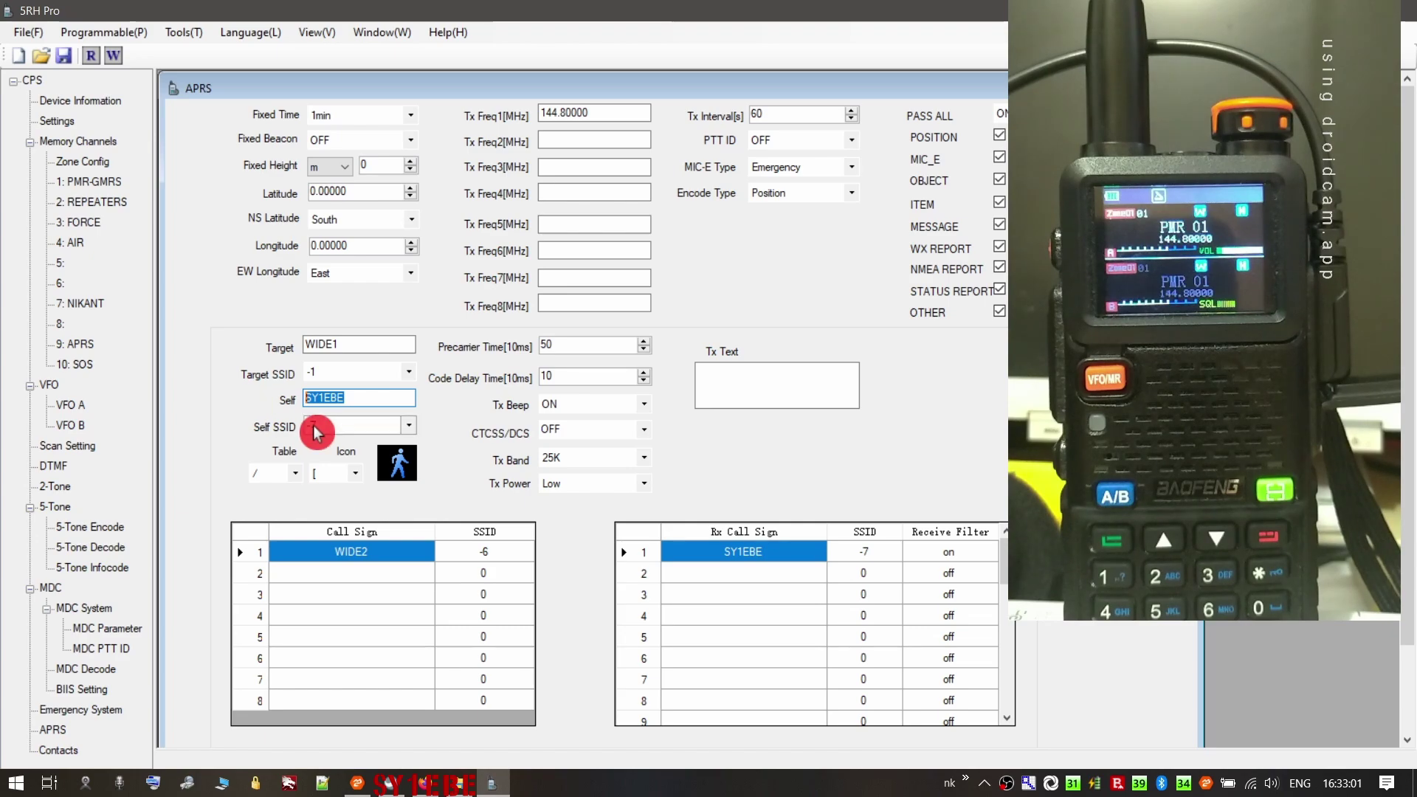
- Set the SSID of the WIDE2 entry in the APRS call sign table to -1, and check the receive call sign and transmit text
click(373, 554)
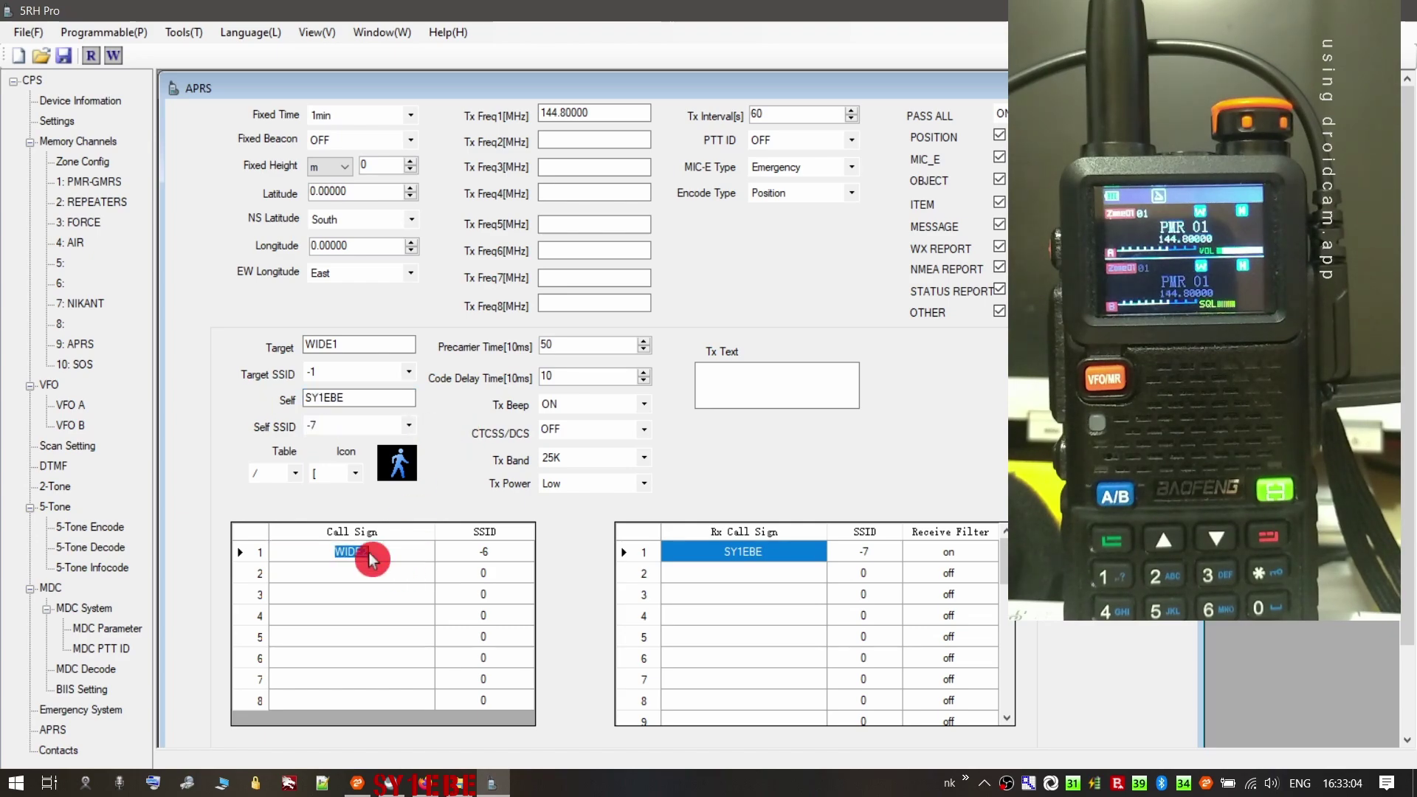
click(474, 563)
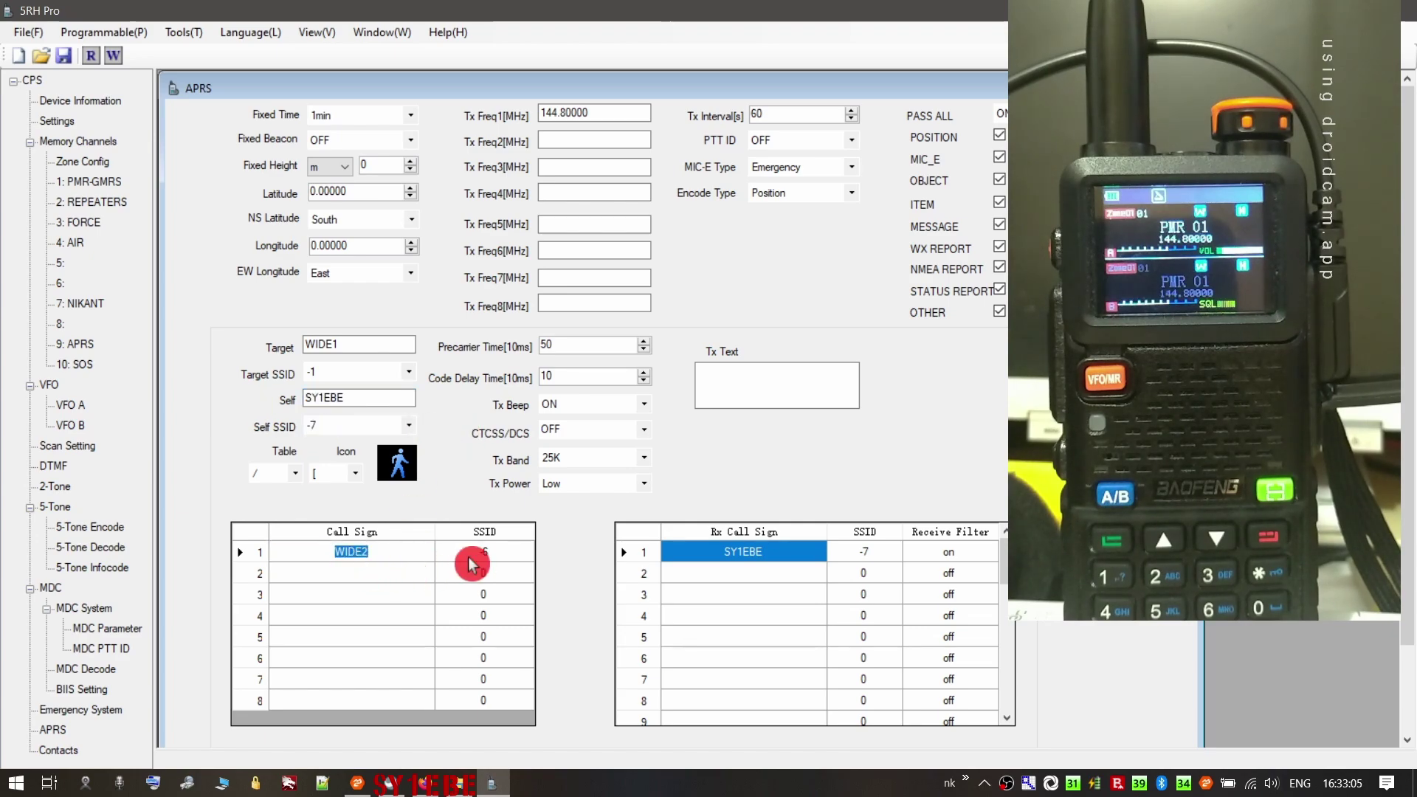
click(487, 555)
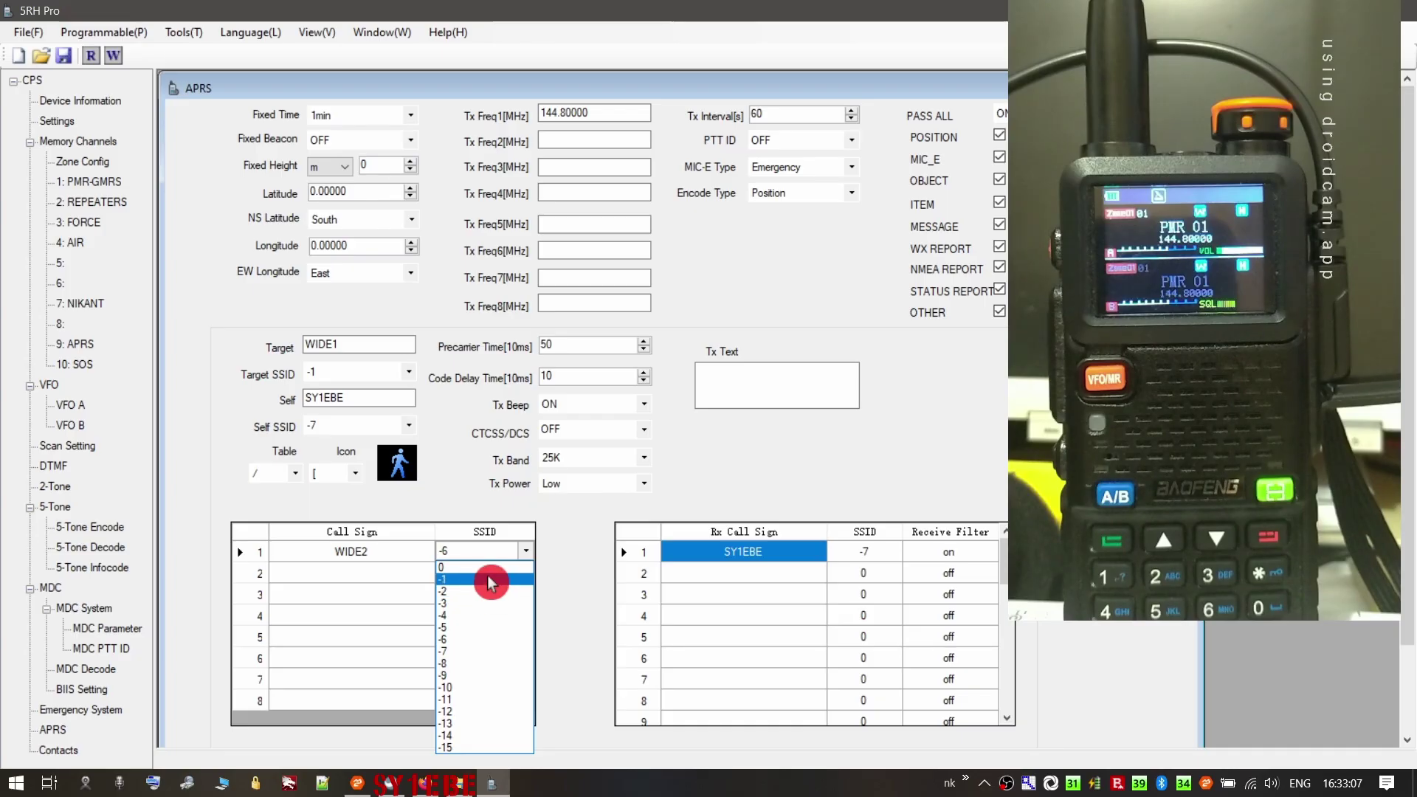
click(493, 574)
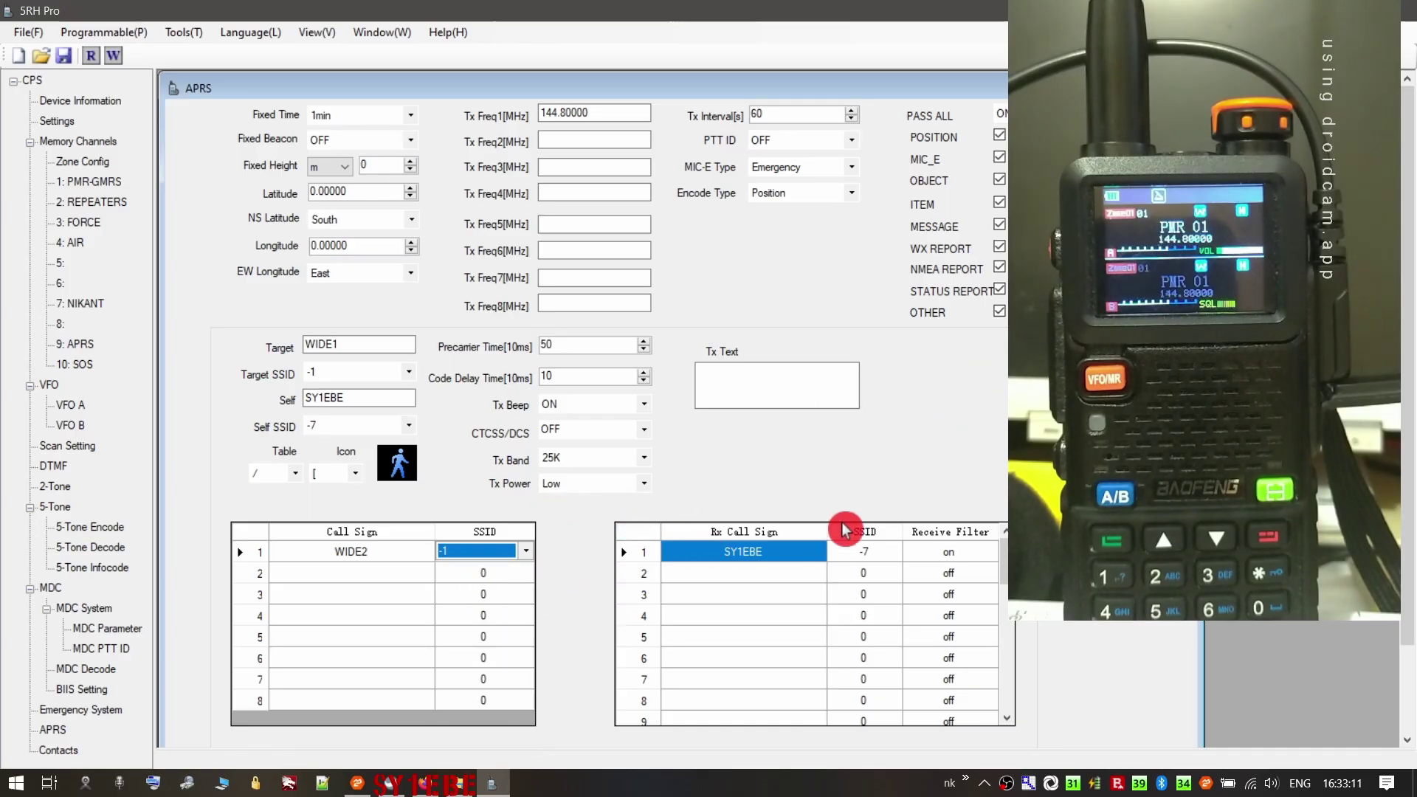
click(746, 559)
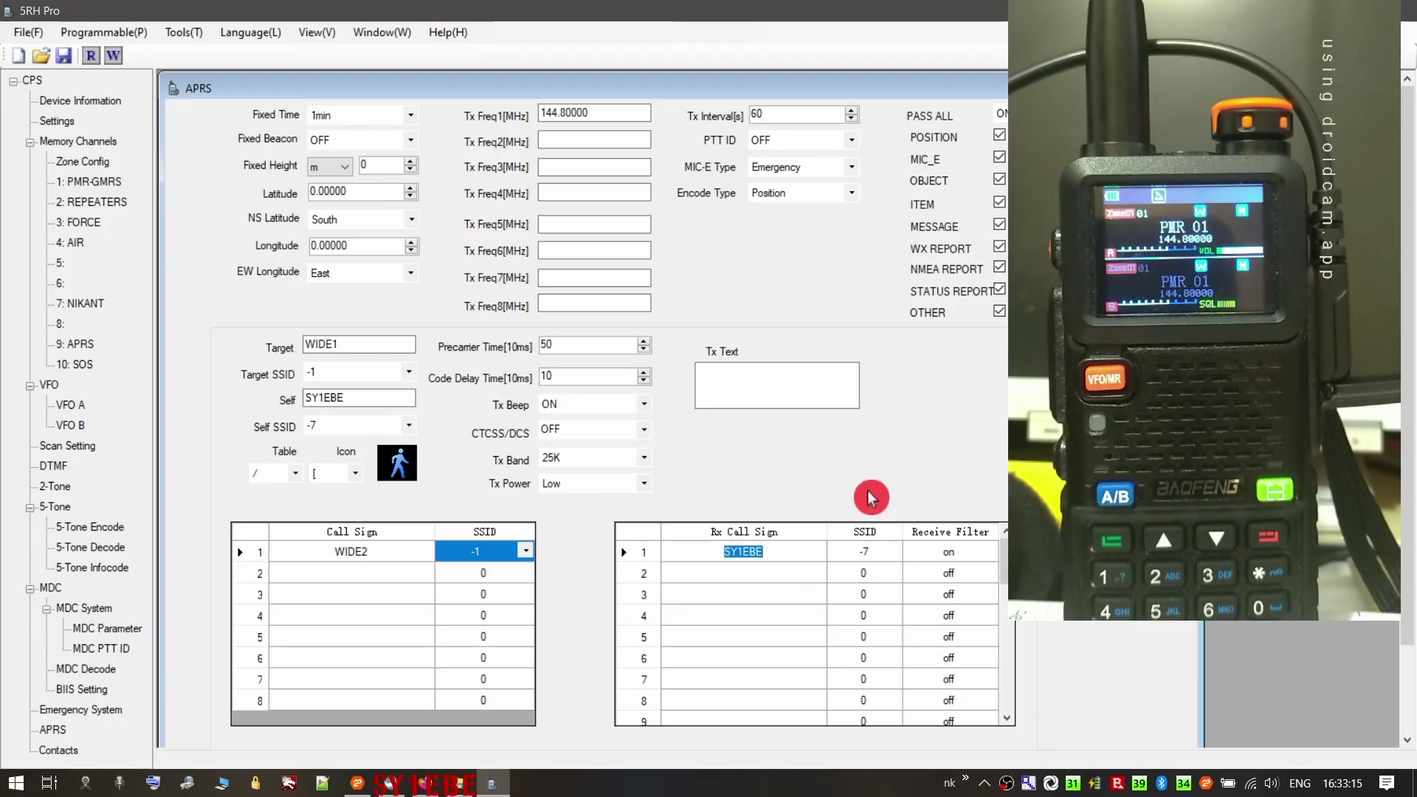
click(782, 385)
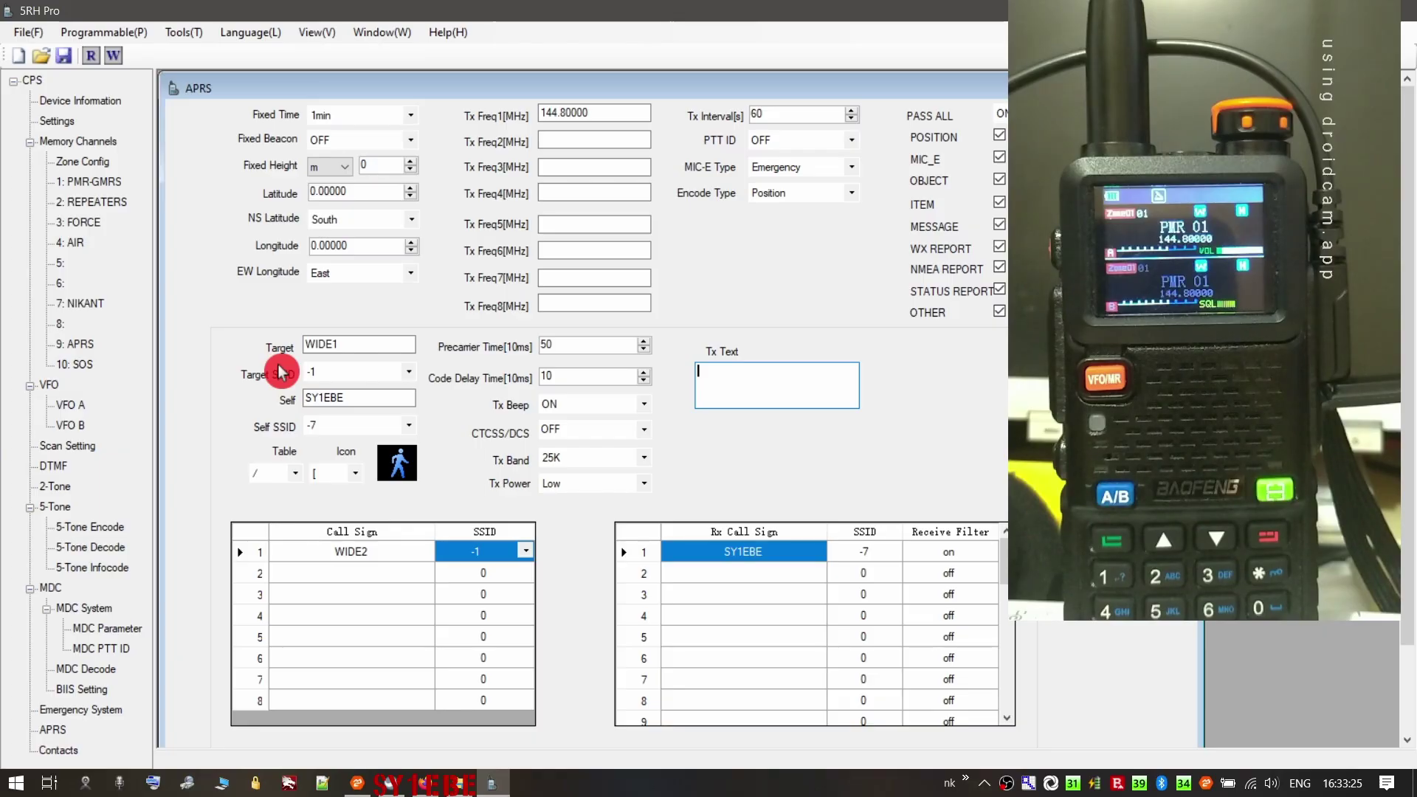
- Write the updated APRS configuration to the radio through COM7 and close the write dialog
click(113, 55)
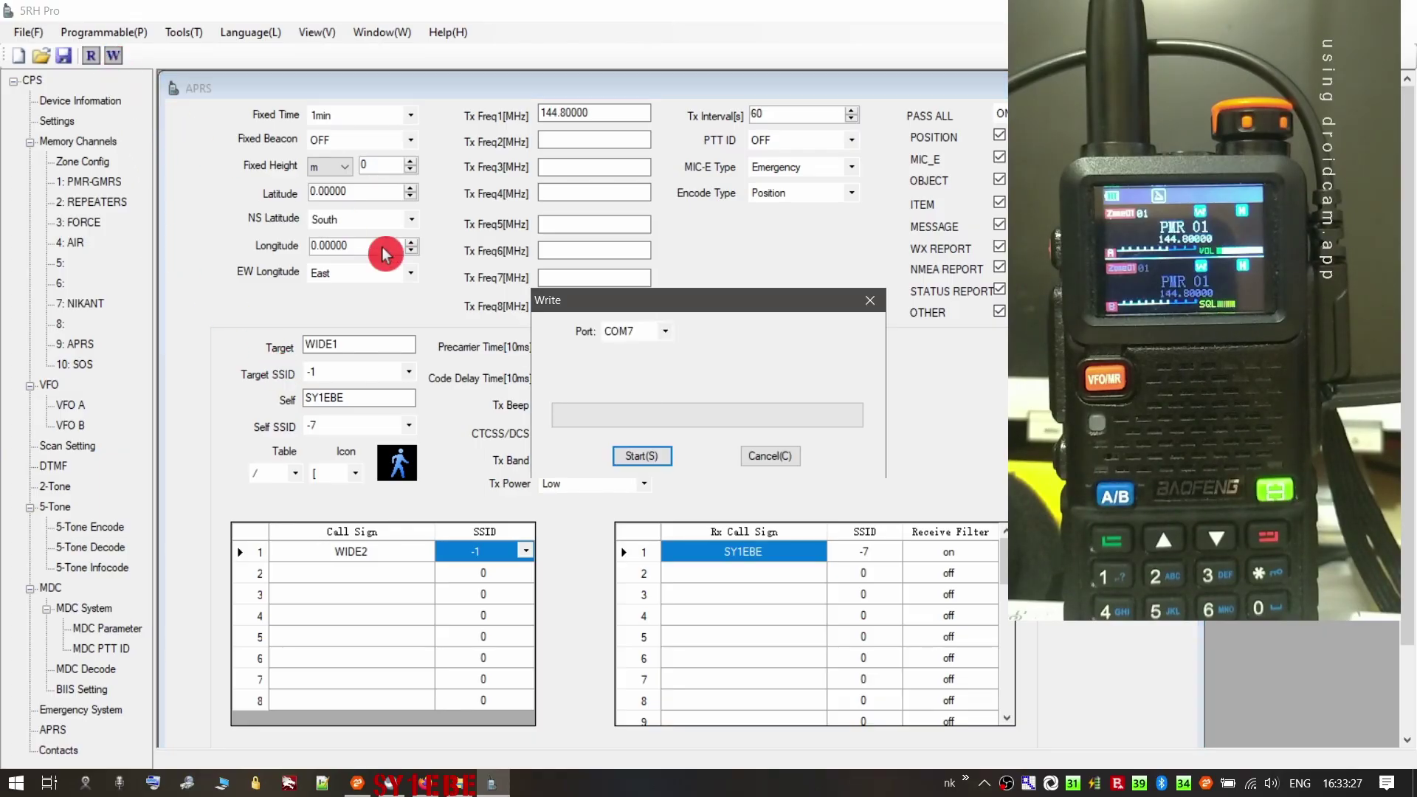
click(639, 464)
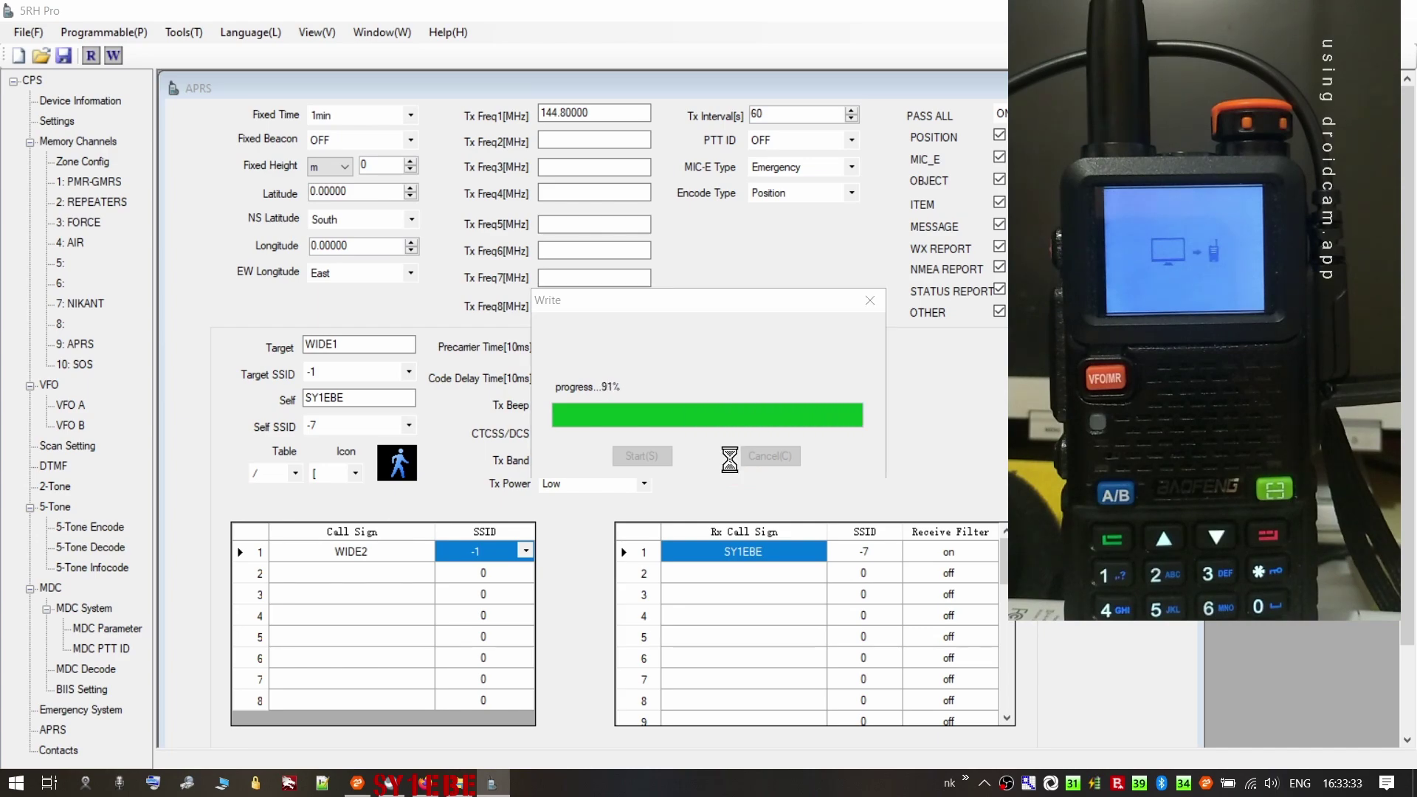
click(702, 453)
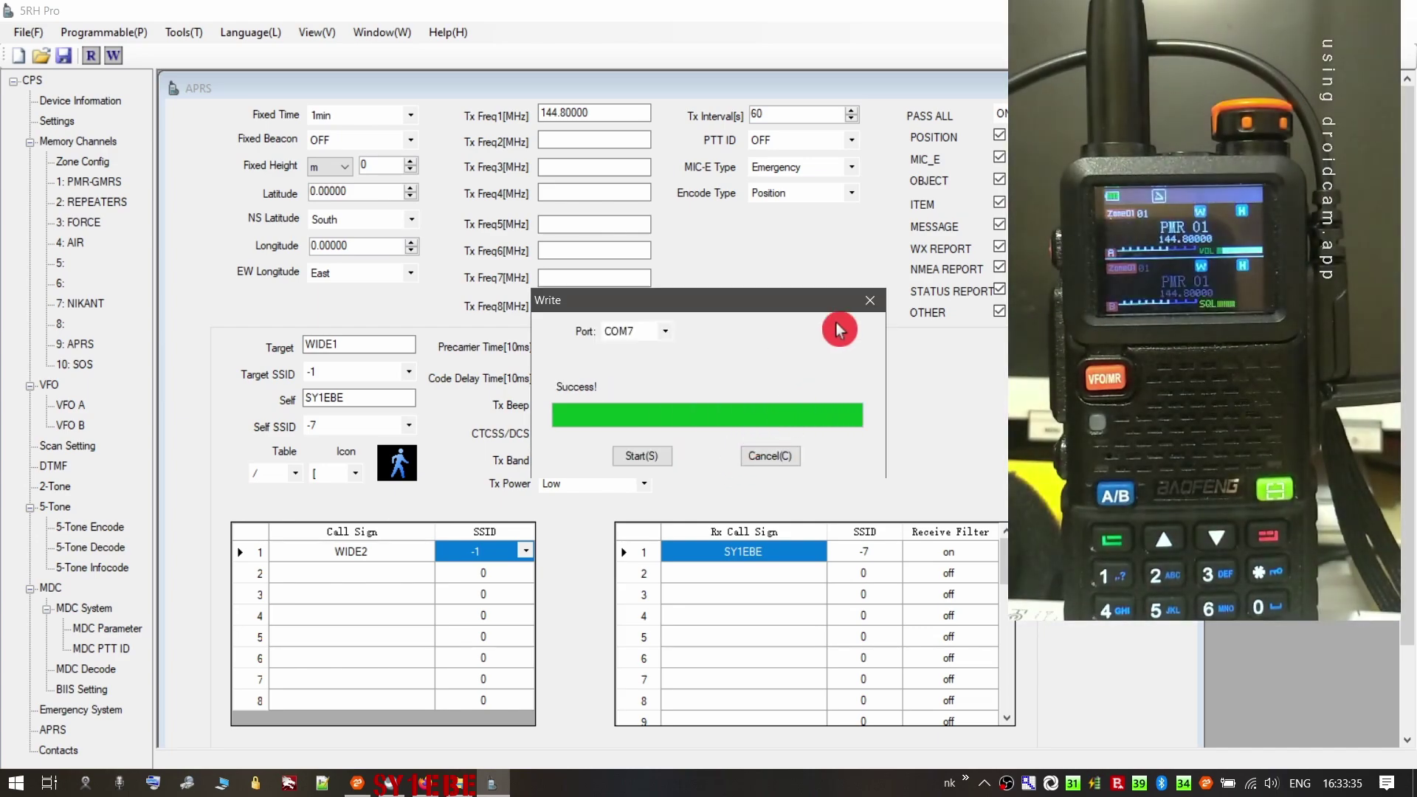
click(875, 302)
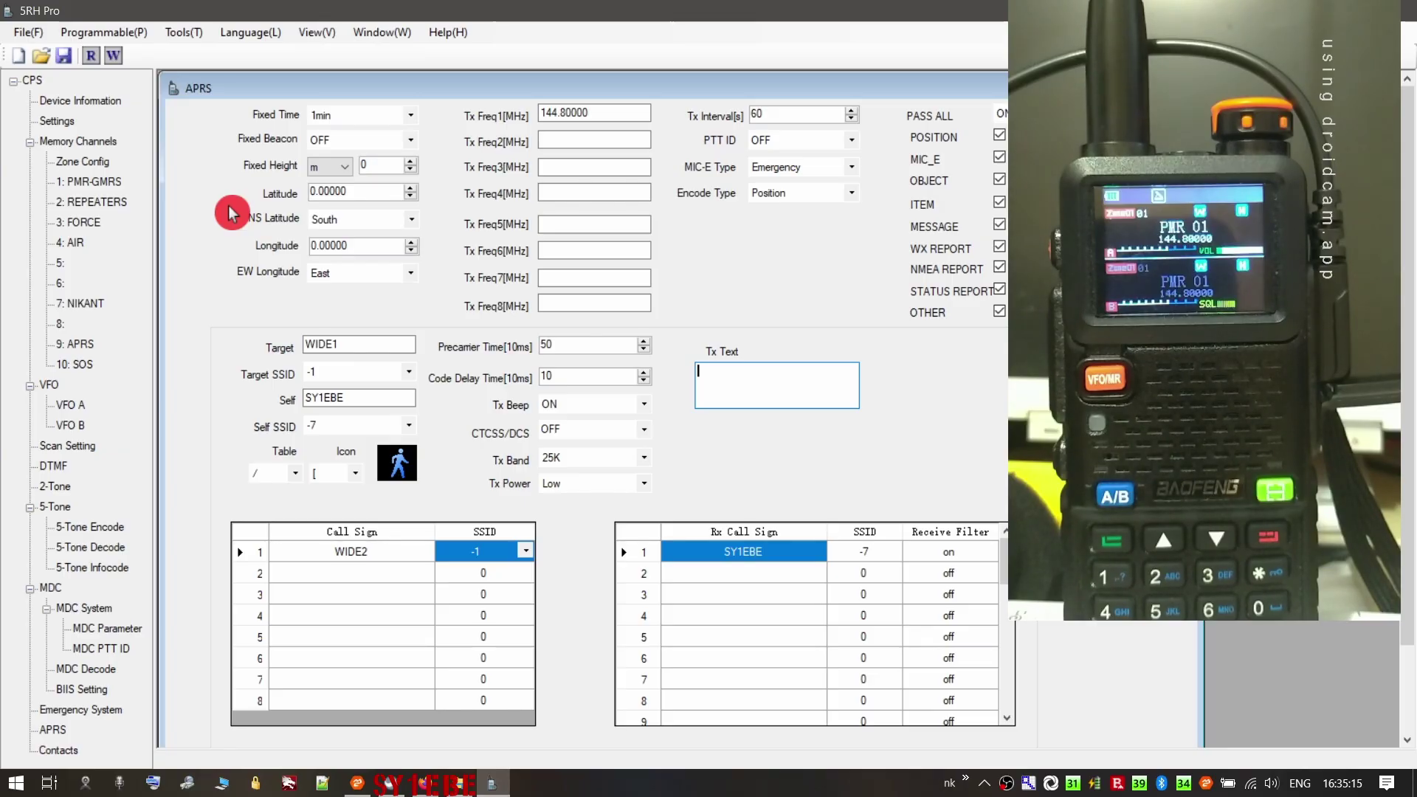
- Open a saved configuration file in the programming software
click(88, 181)
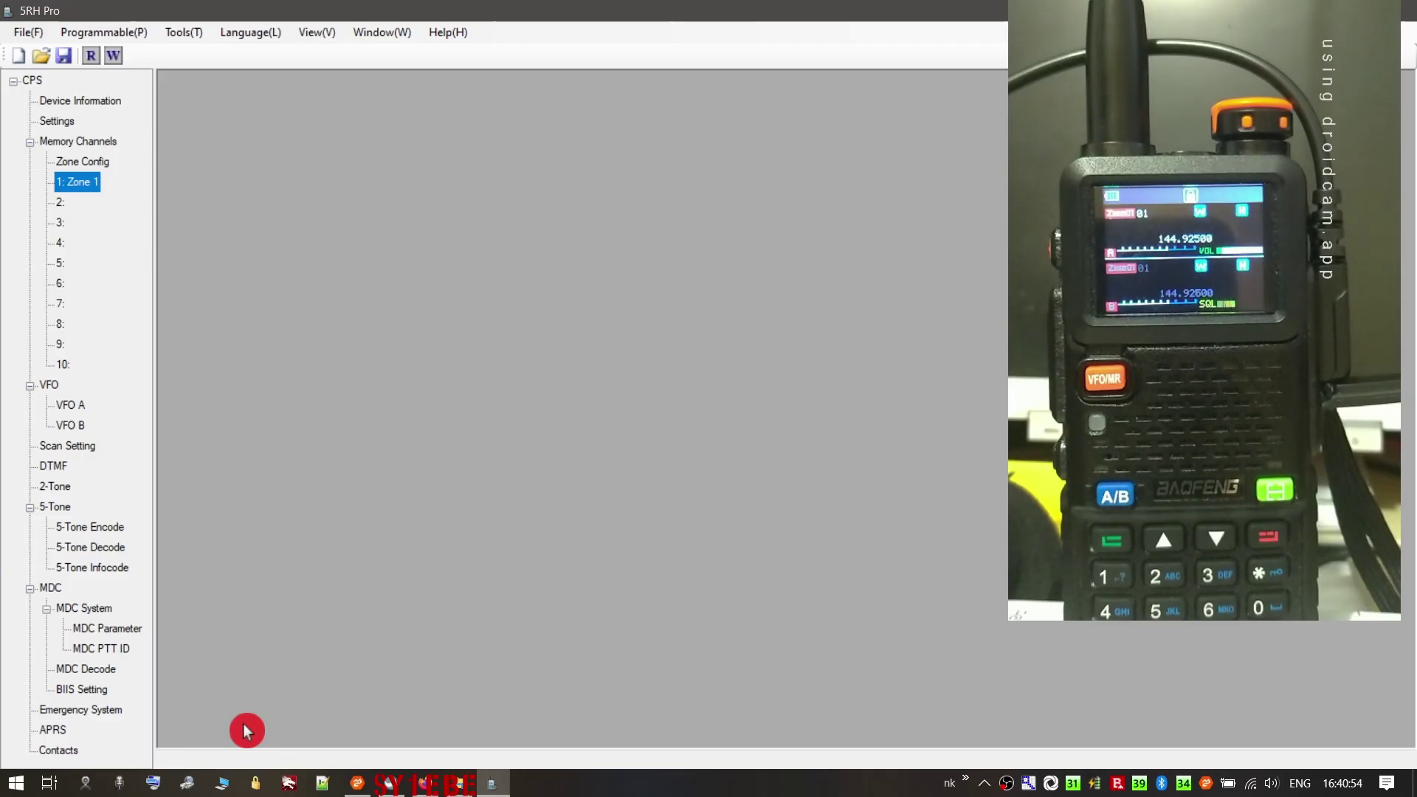
click(42, 56)
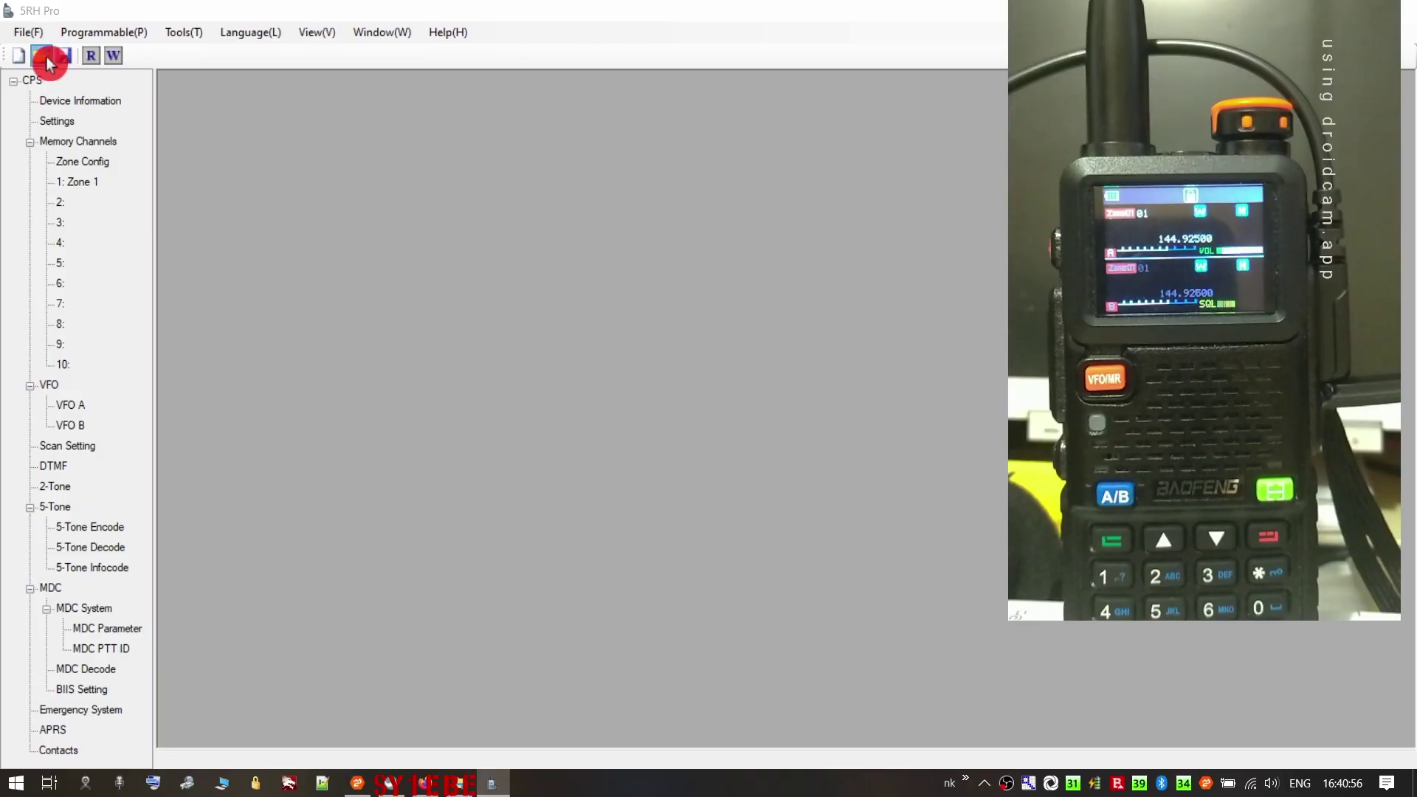
double_click(330, 242)
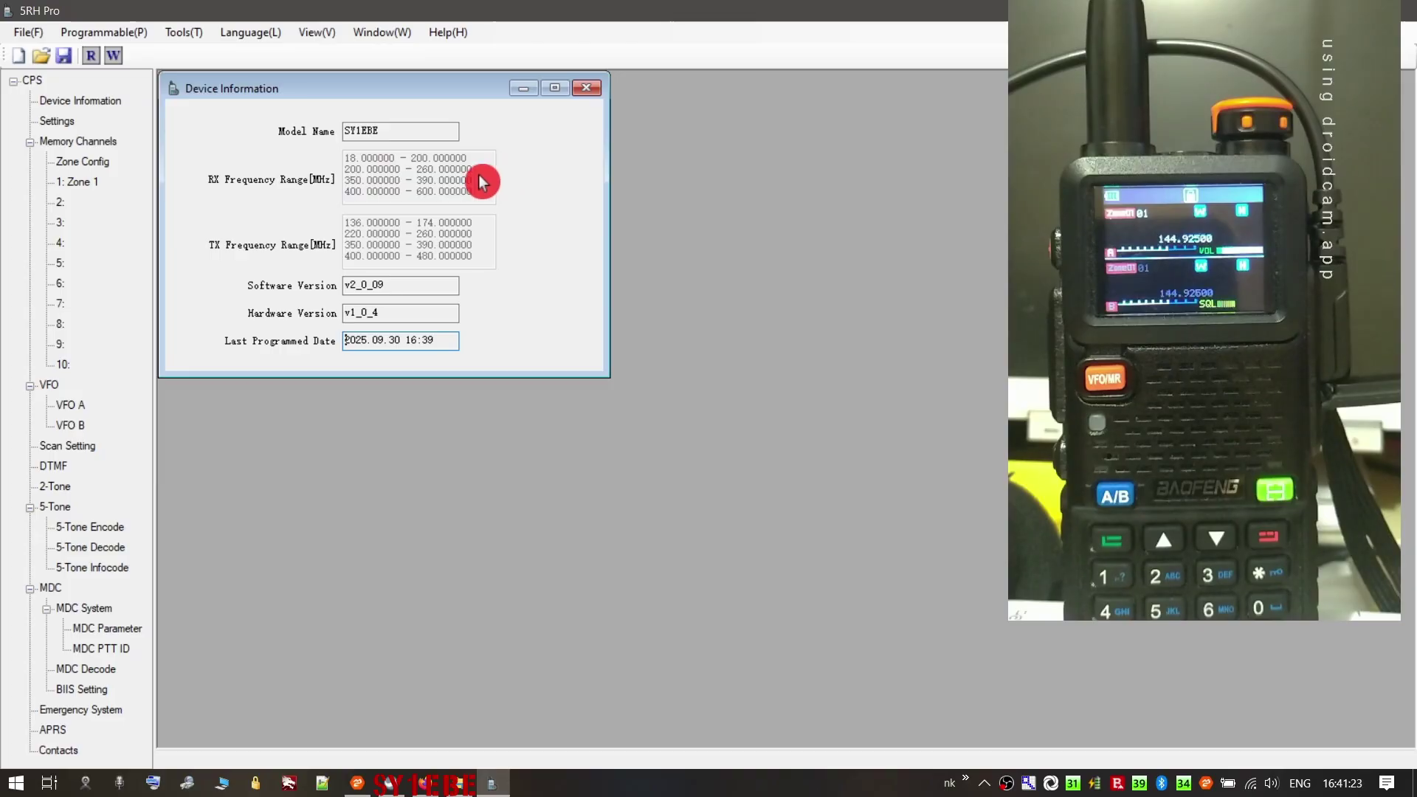
- Add channels 2 and 3 to memory Zone 1 with receive frequencies of 108 MHz and 121 MHz
click(85, 185)
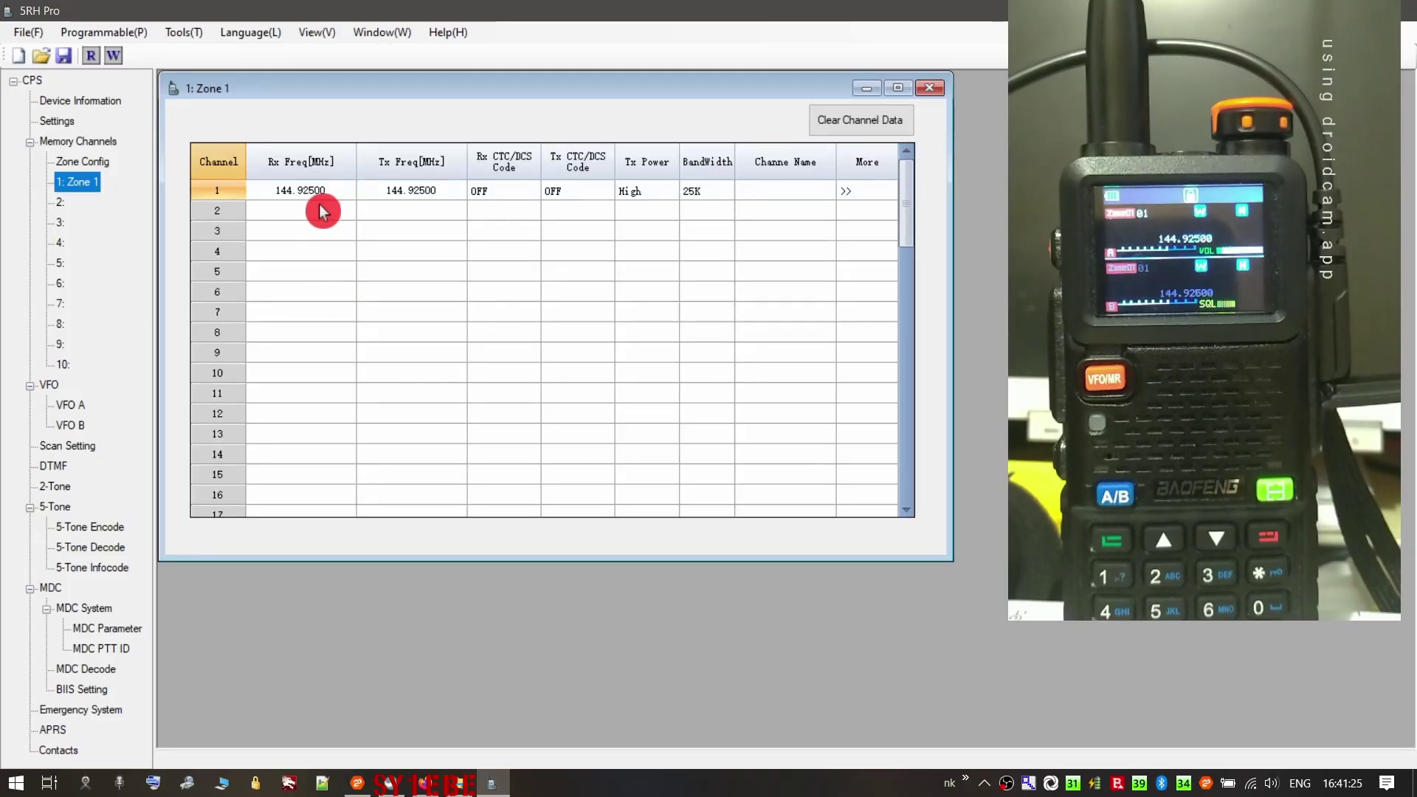
click(317, 210)
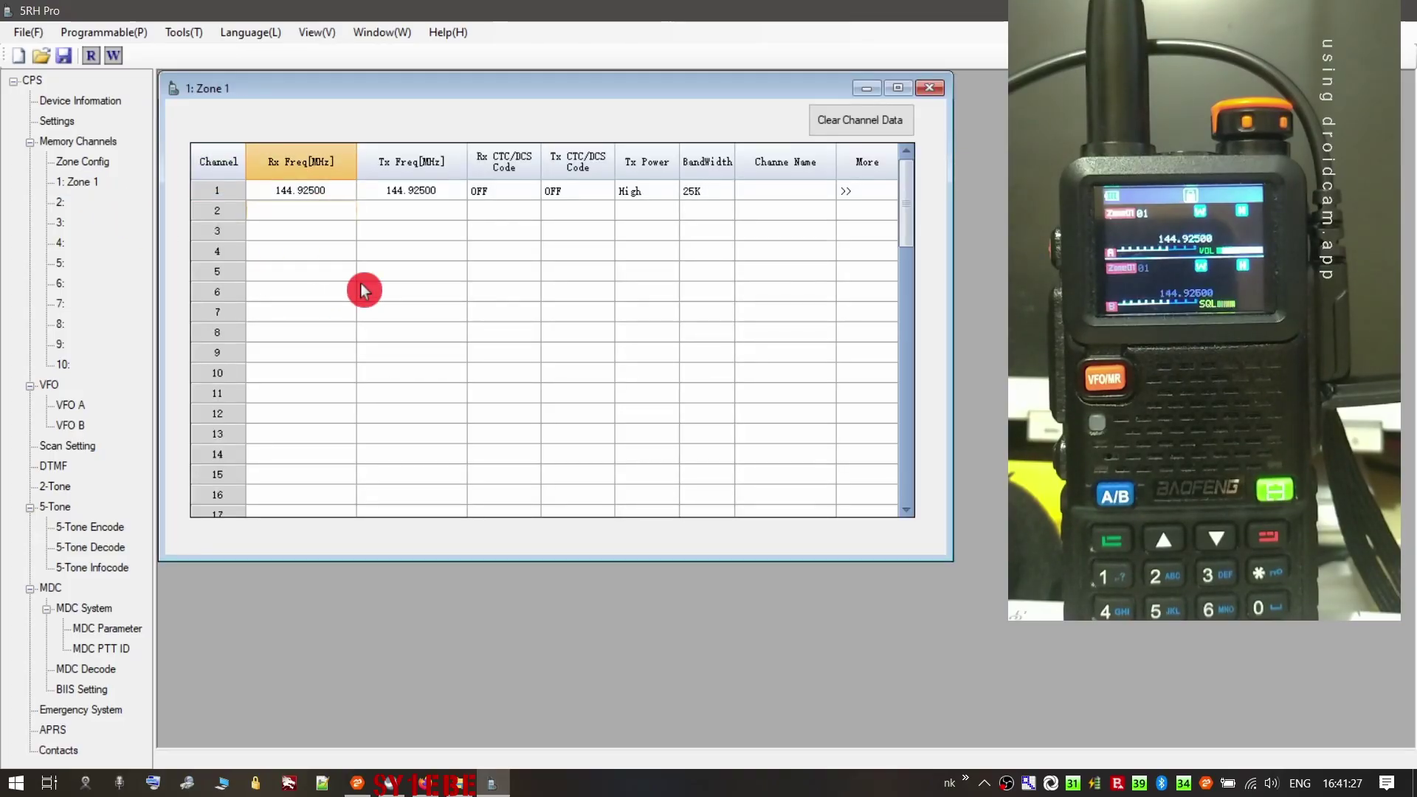
text(108)
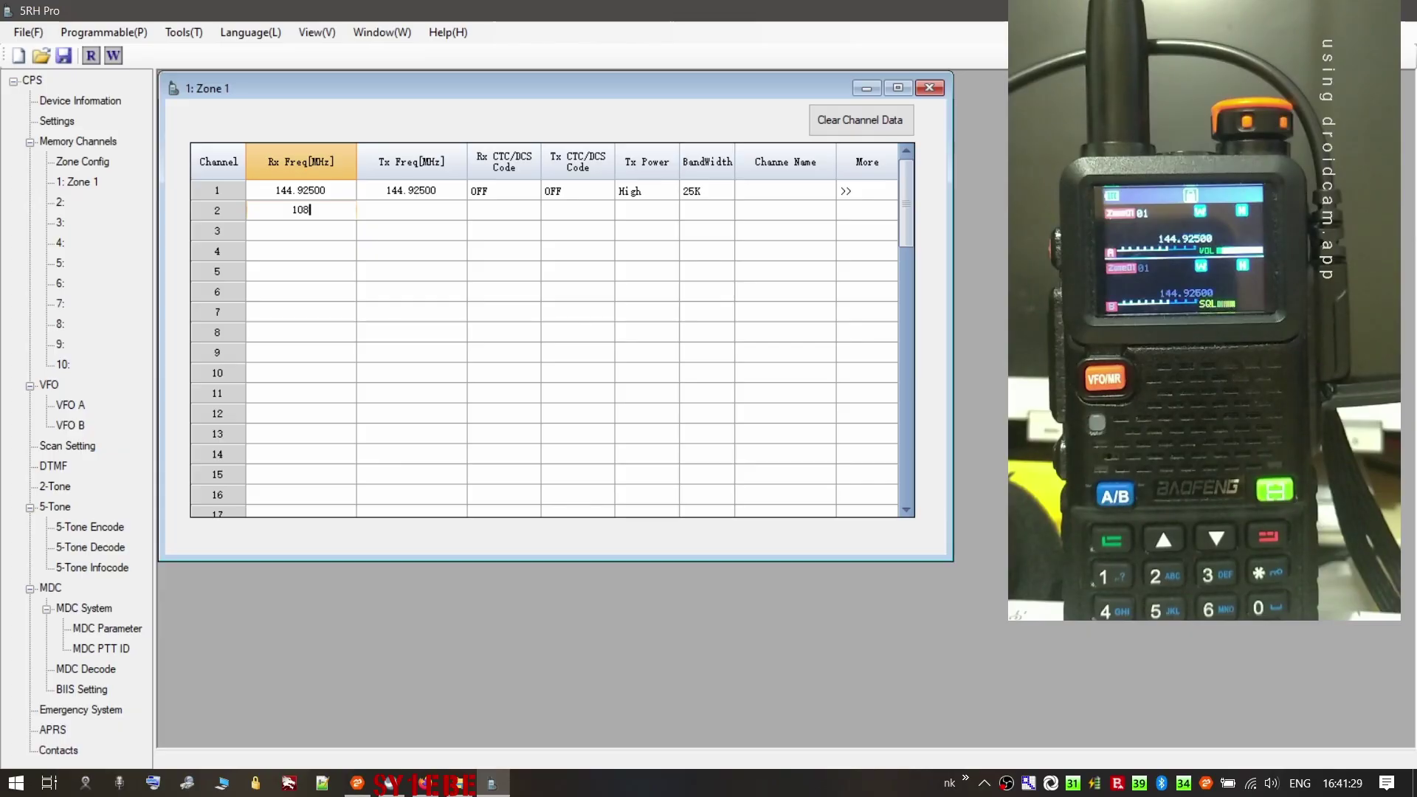
key(Return)
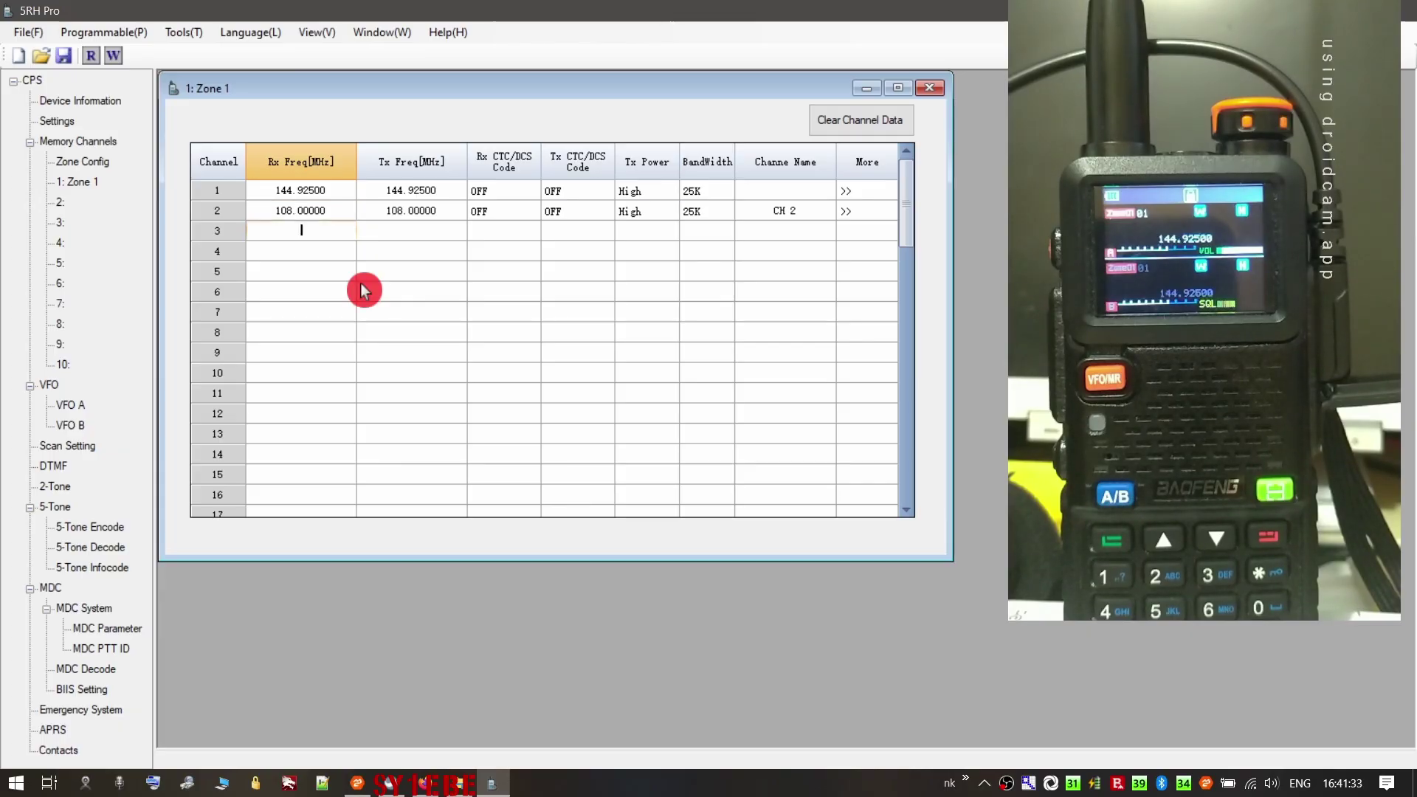
text(121)
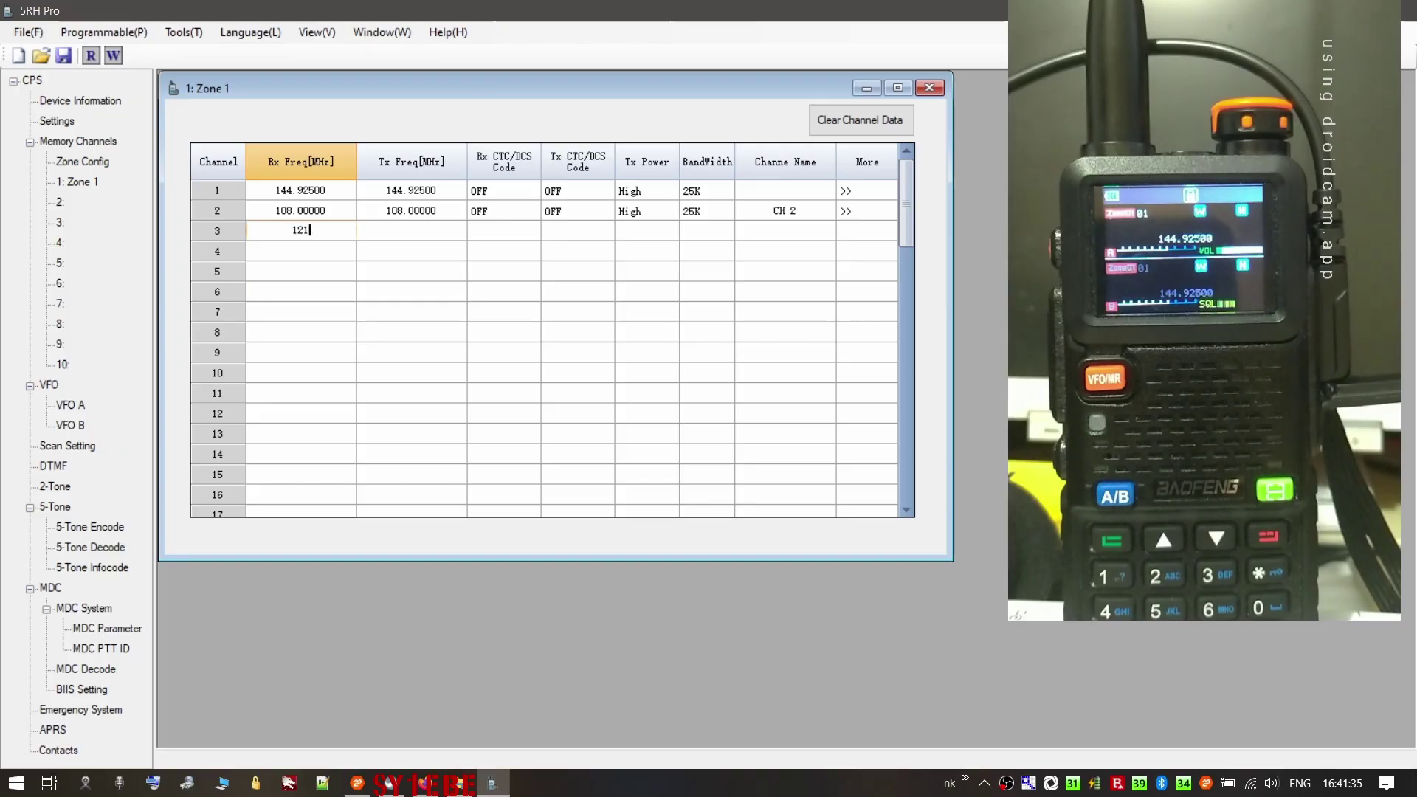
key(Return)
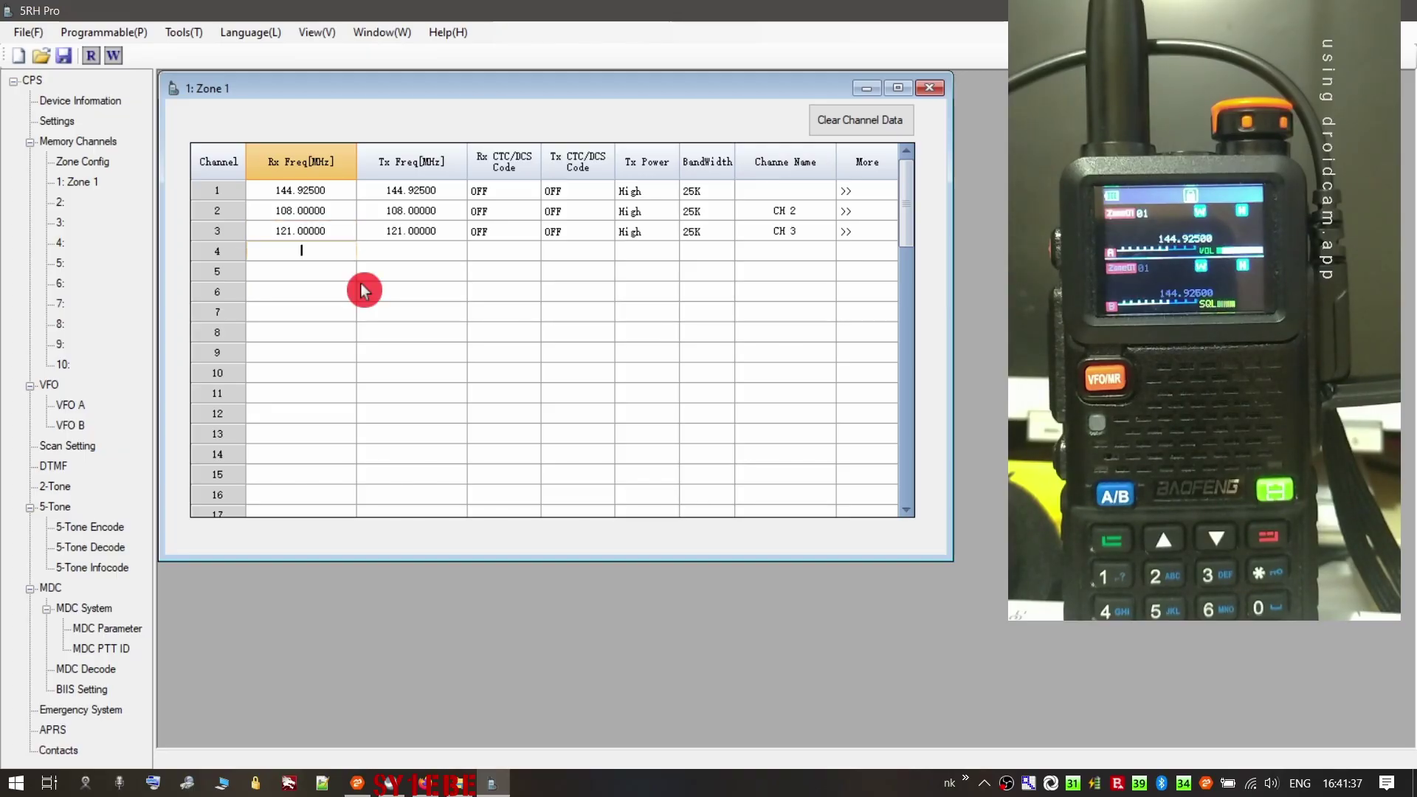
- Write the configuration with the new Zone 1 channels to the radio through COM7 and close the write dialog
click(112, 55)
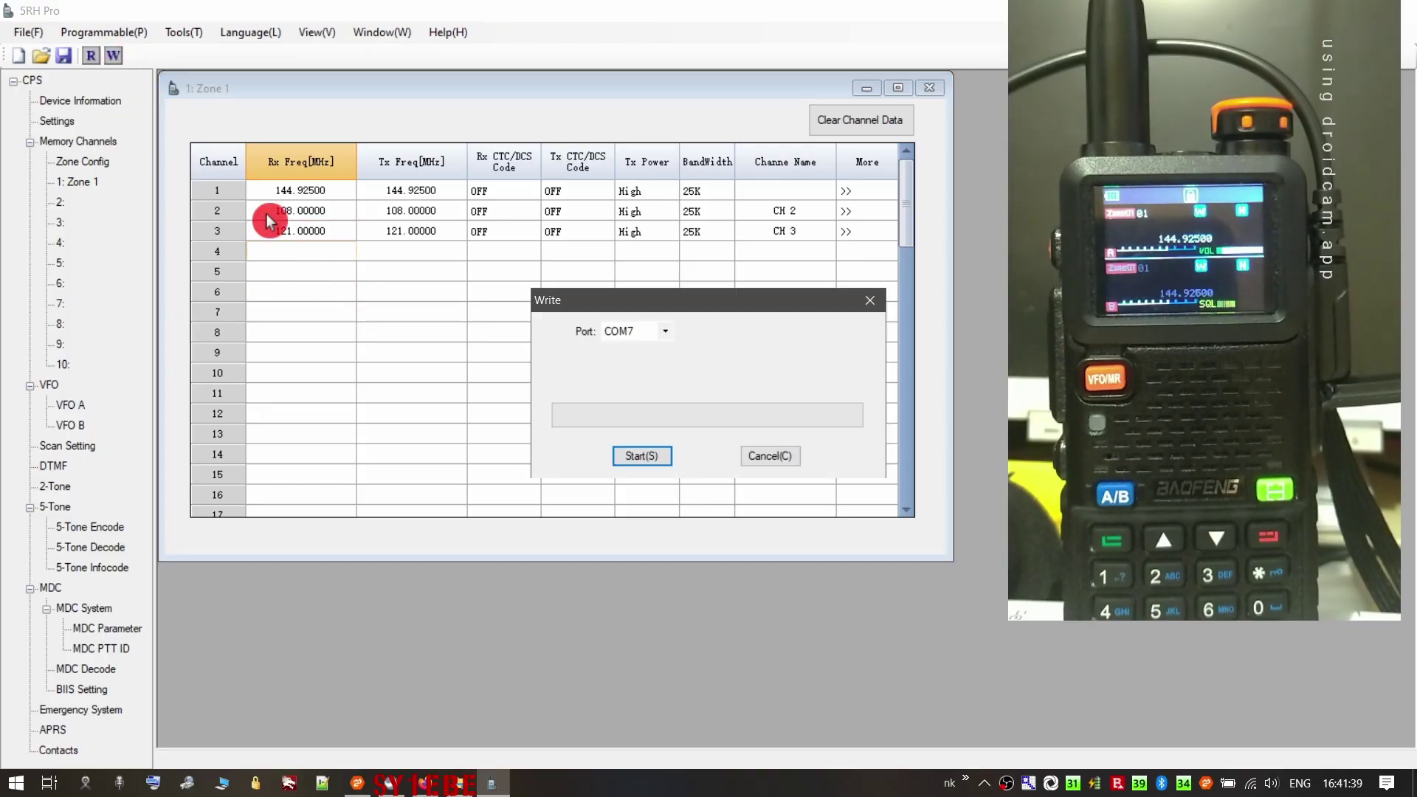
click(639, 456)
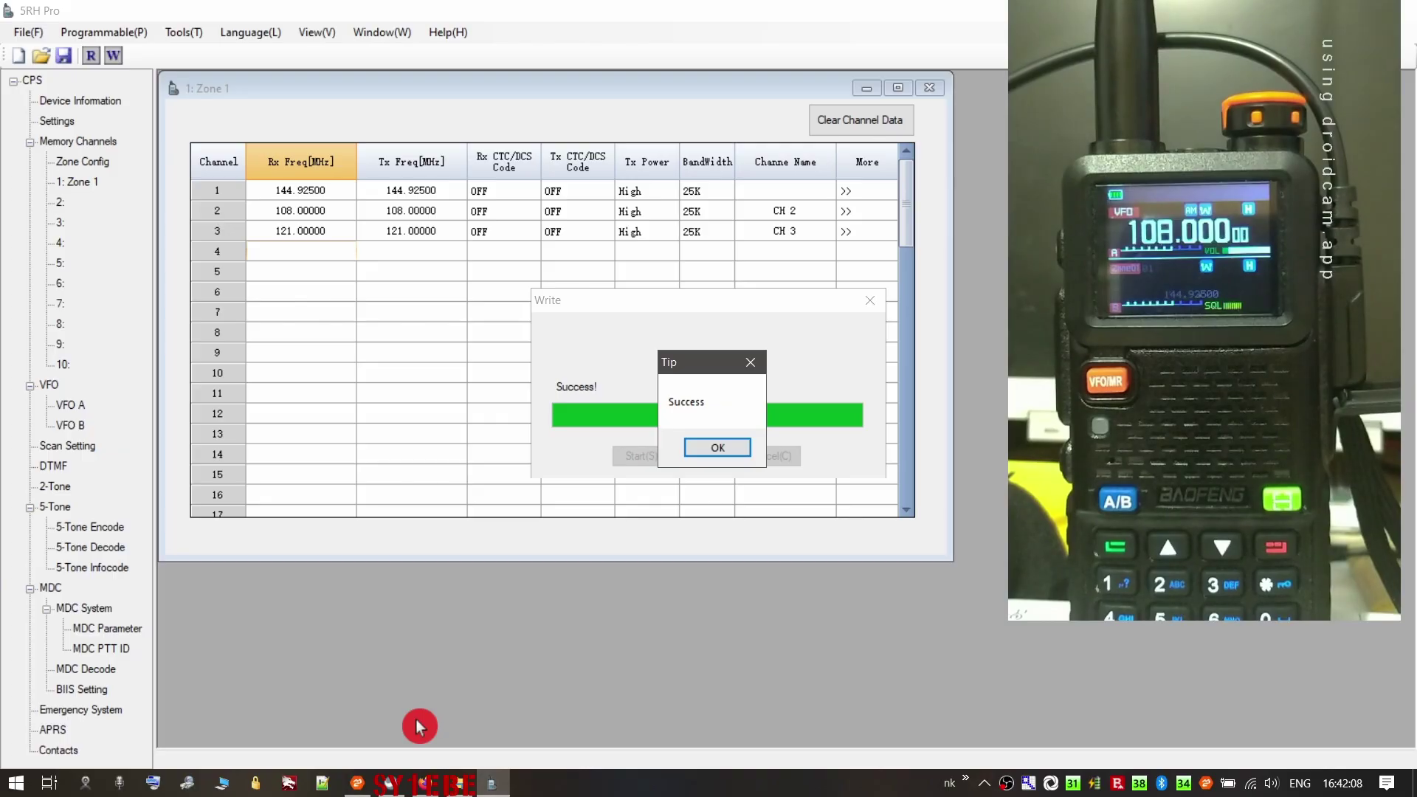
click(712, 448)
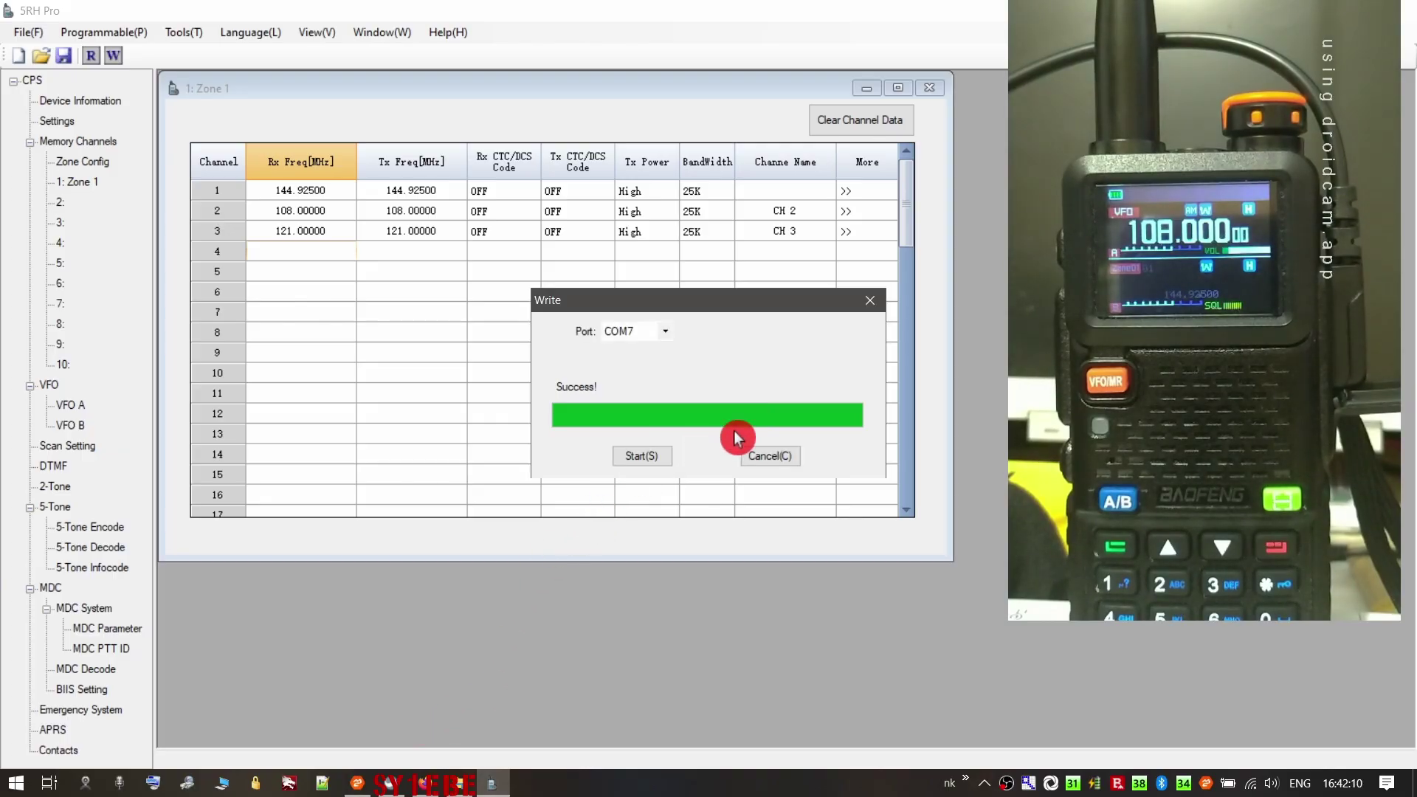
click(870, 300)
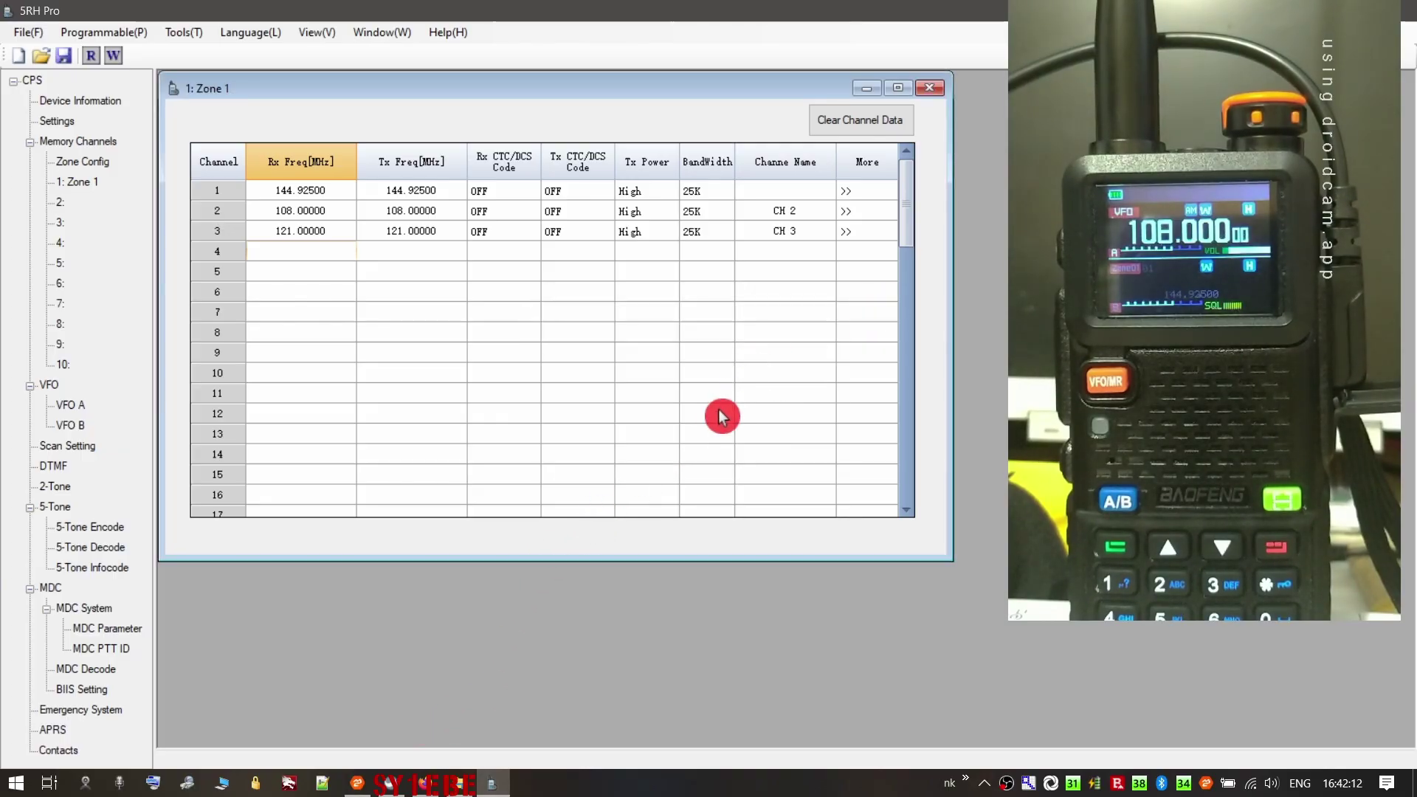
- Examine the radio's normal settings and its device information, including the frequency ranges and software version
click(61, 124)
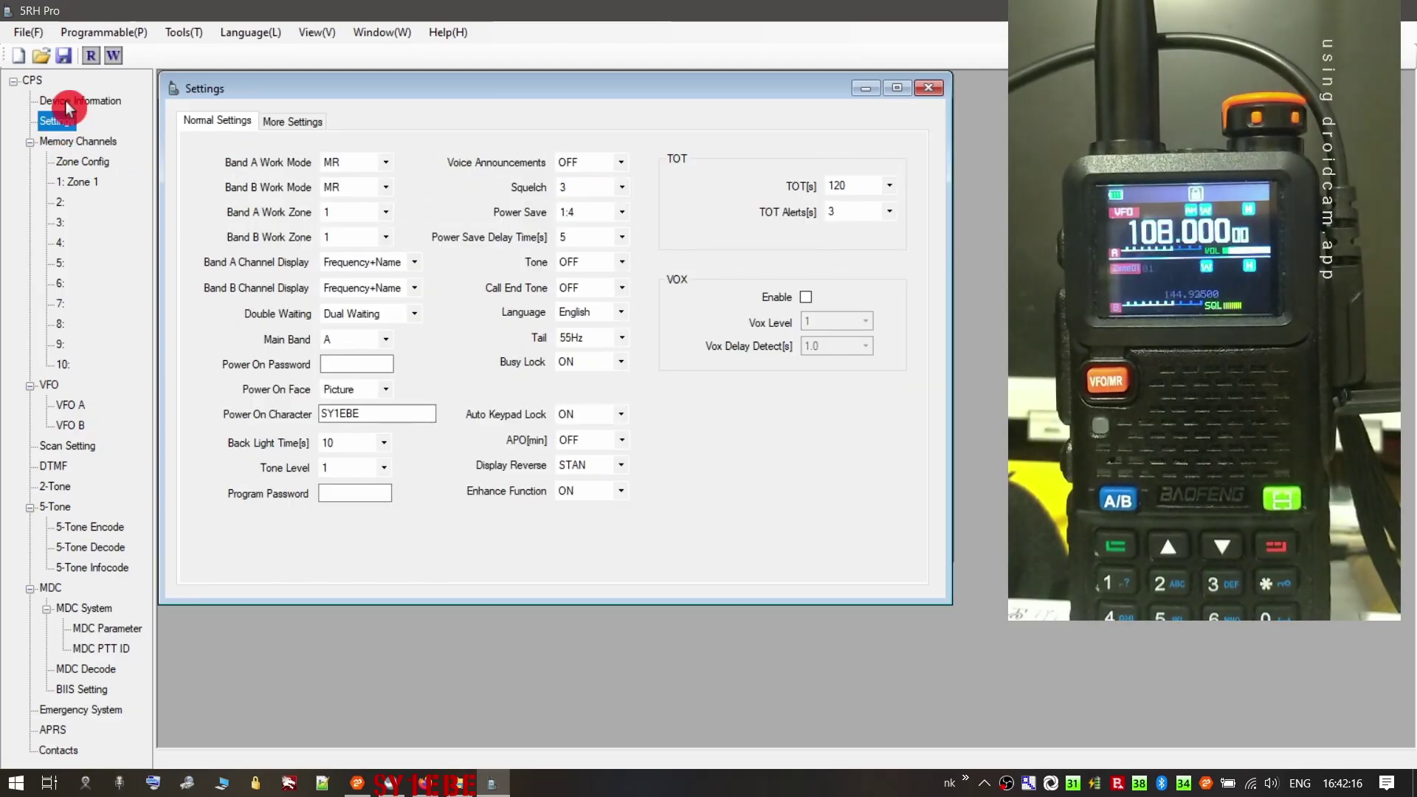
click(70, 101)
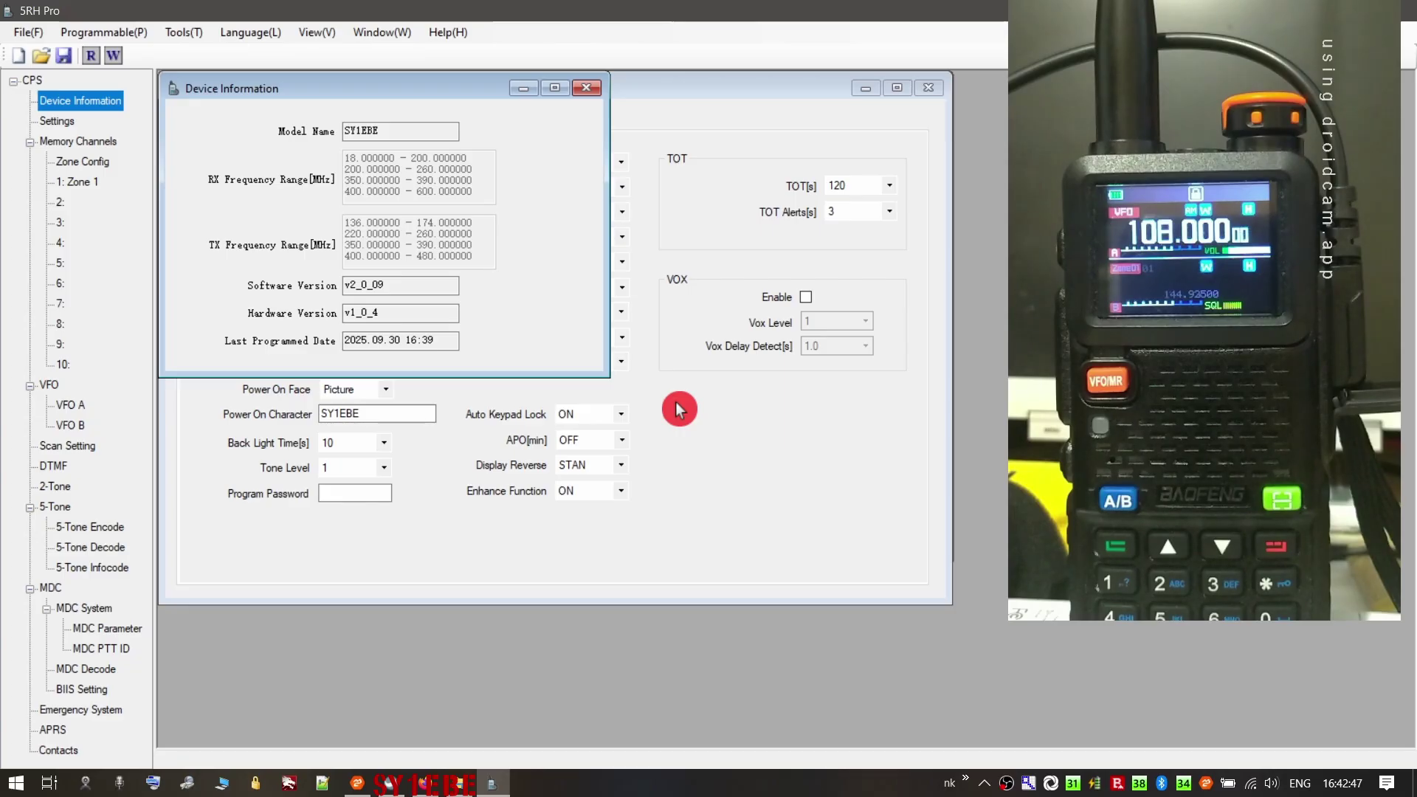
click(586, 88)
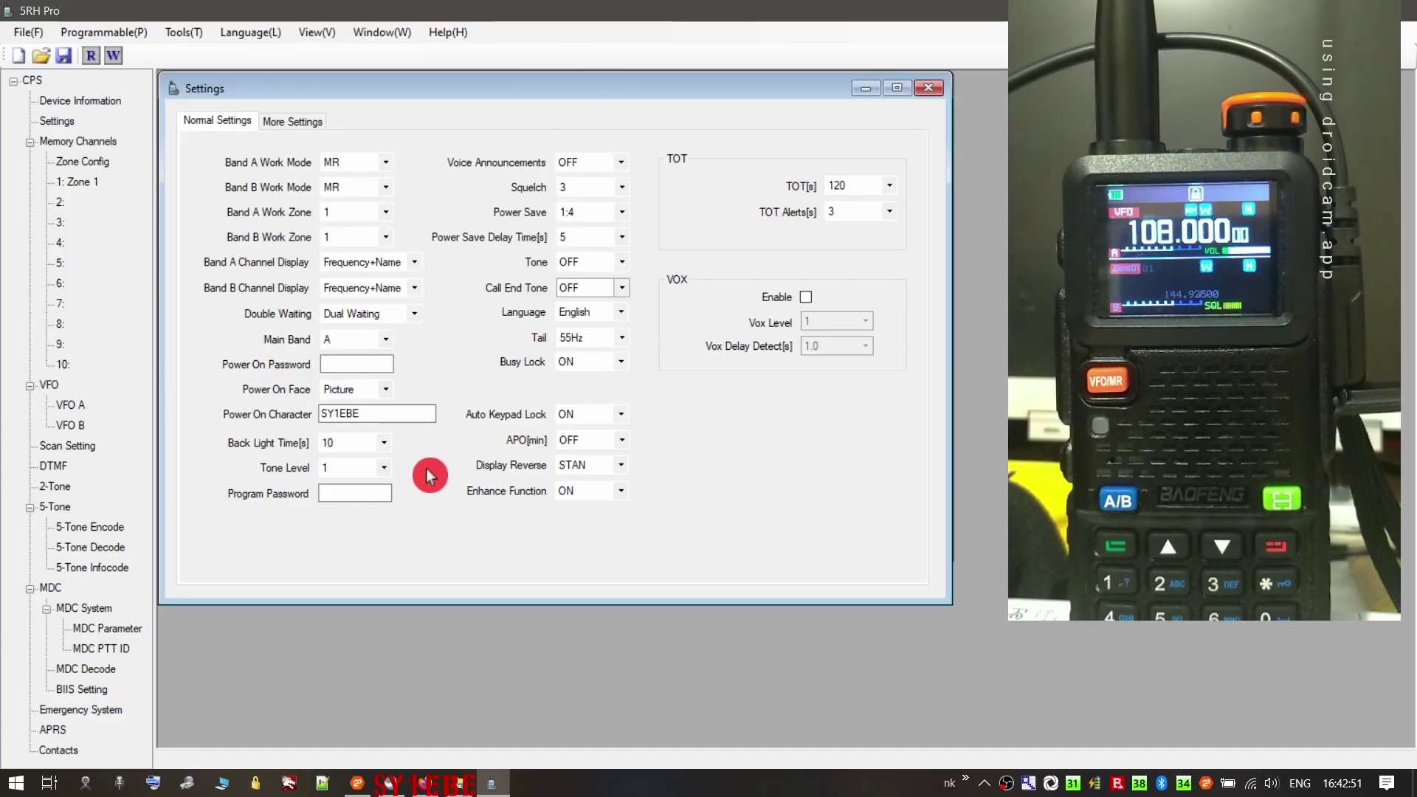
click(59, 120)
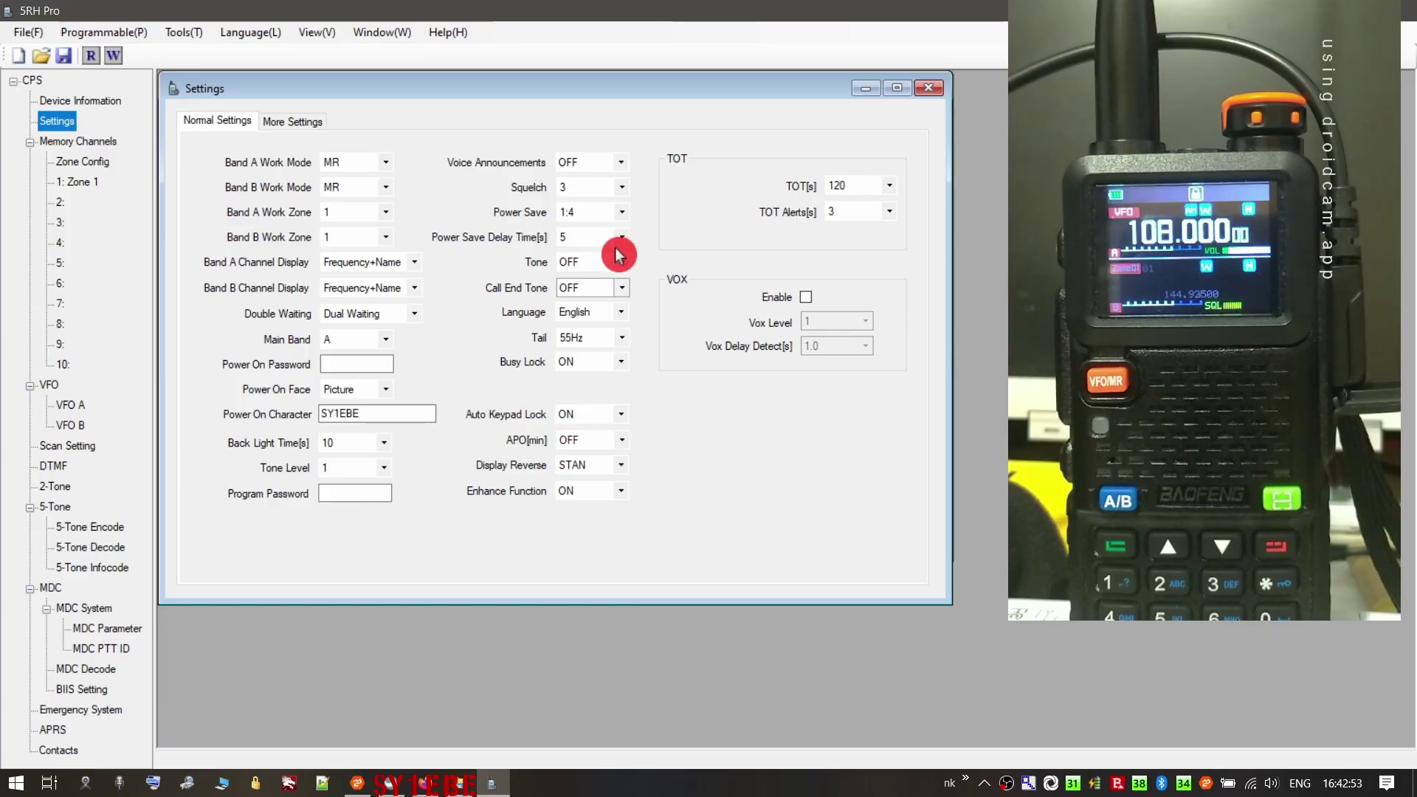
click(80, 101)
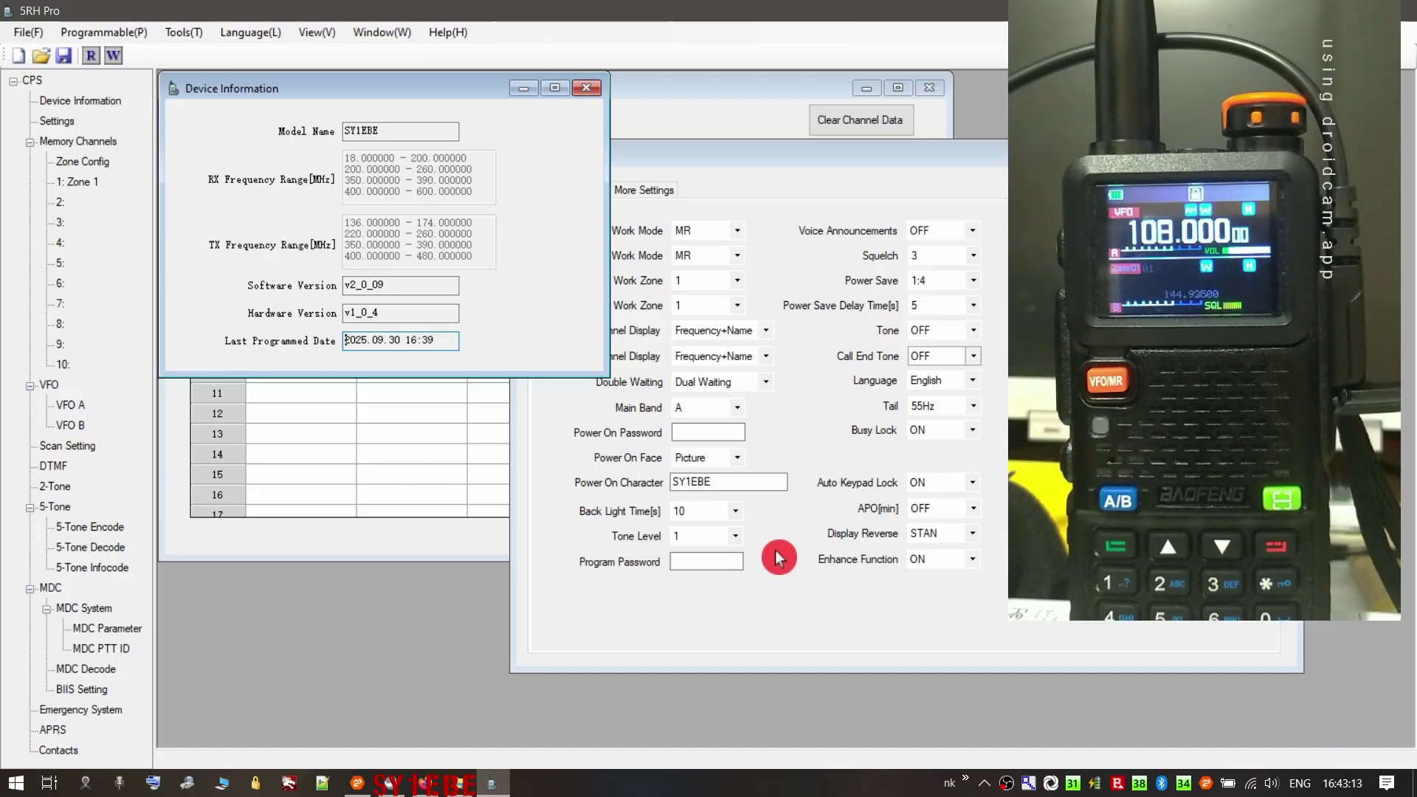
- Review the available Tone Level options in the normal settings and choose level 1
click(735, 537)
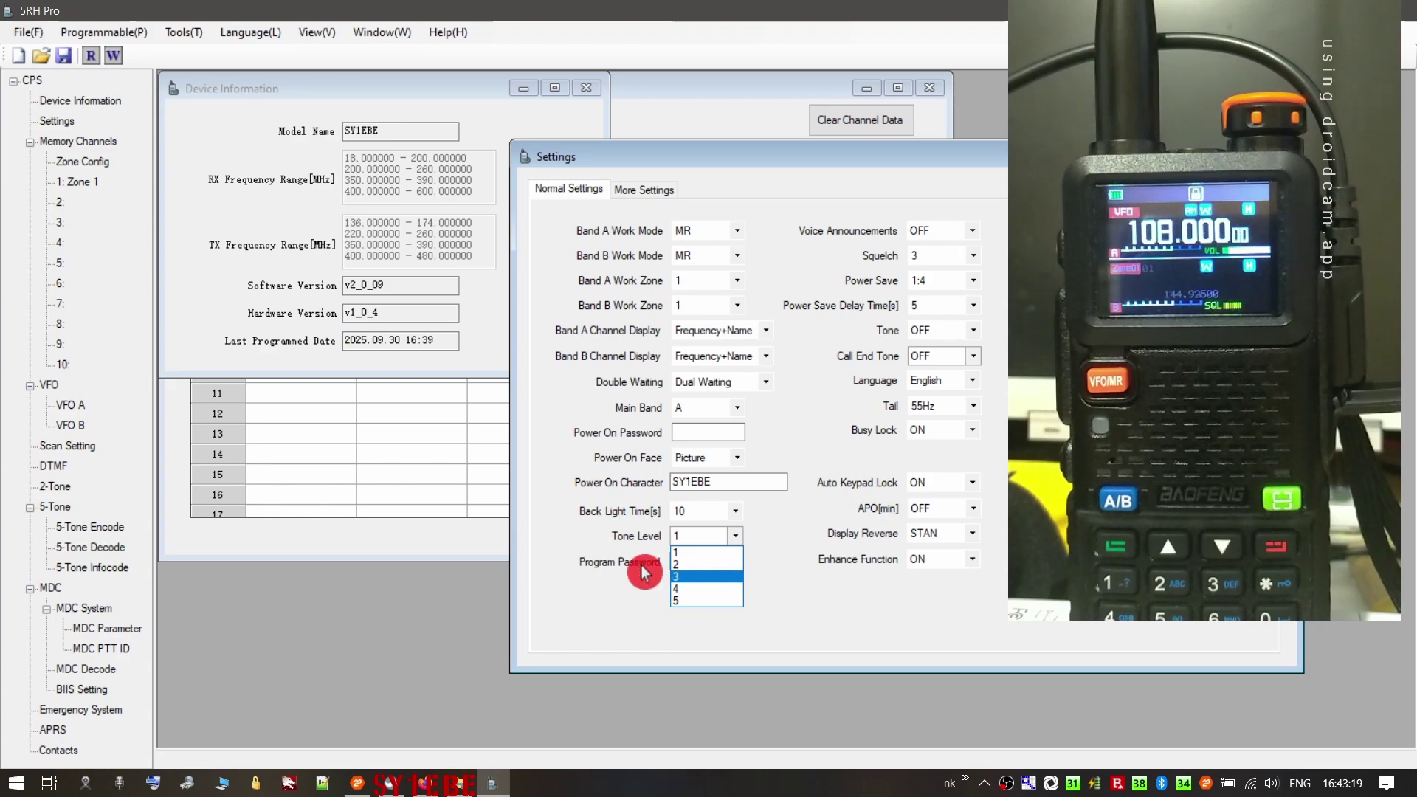
click(724, 553)
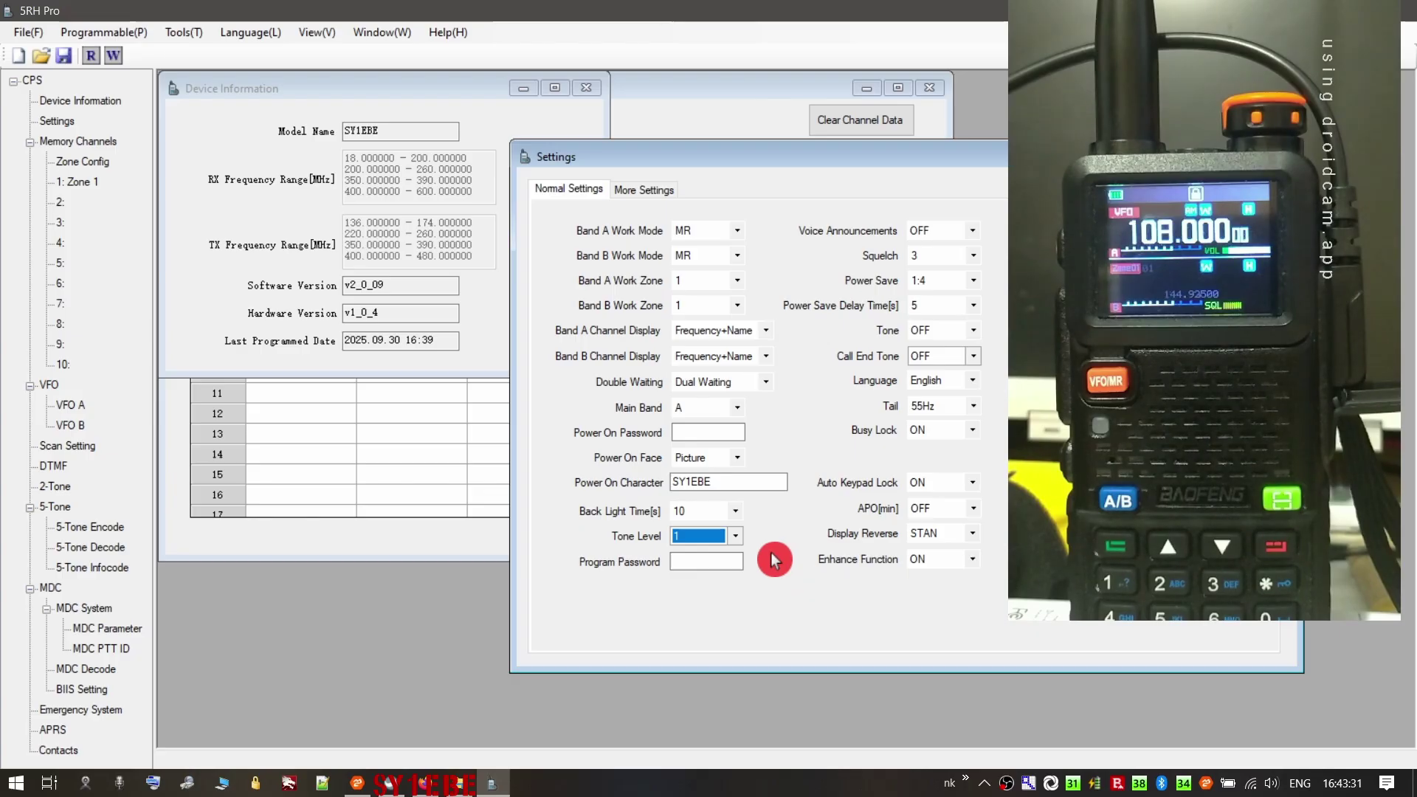
click(734, 537)
click(712, 565)
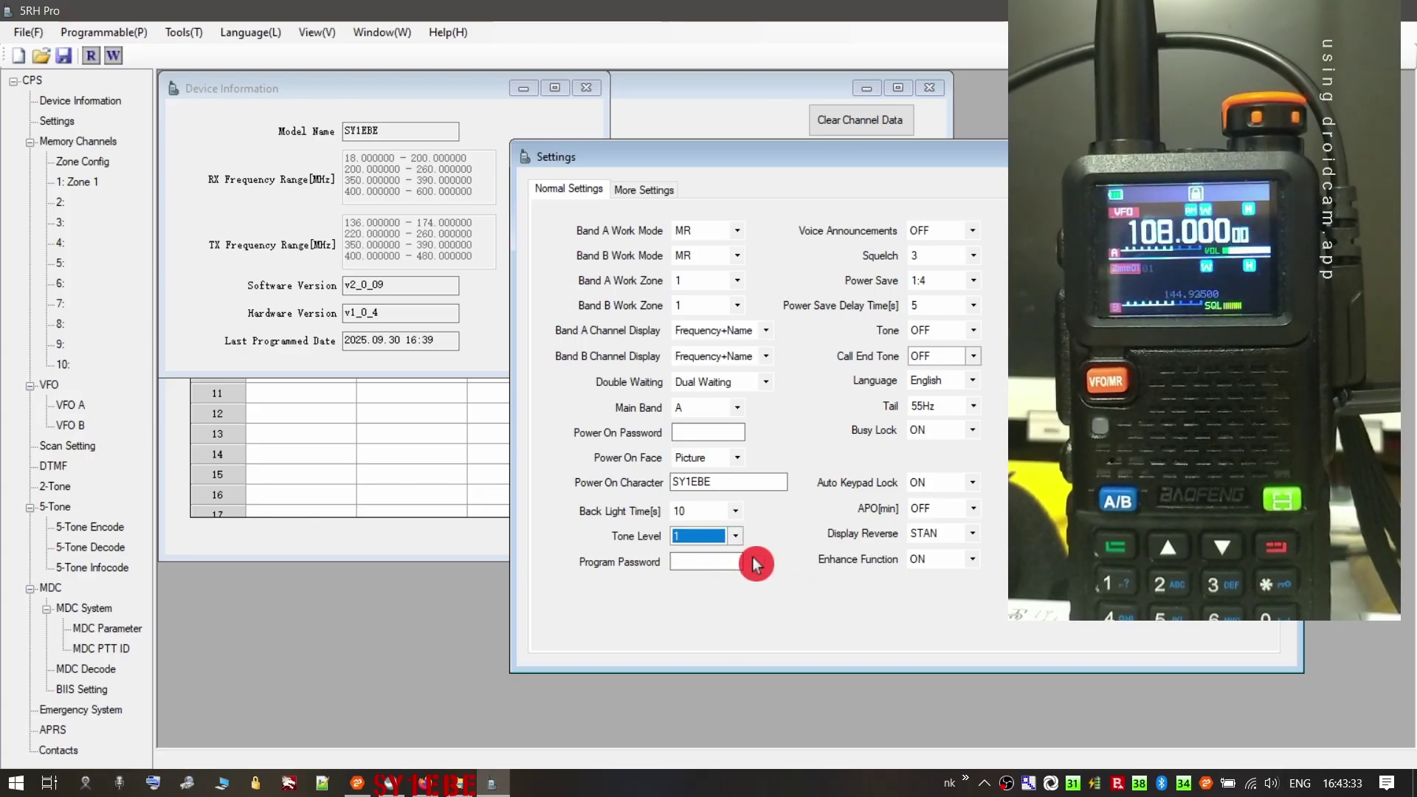